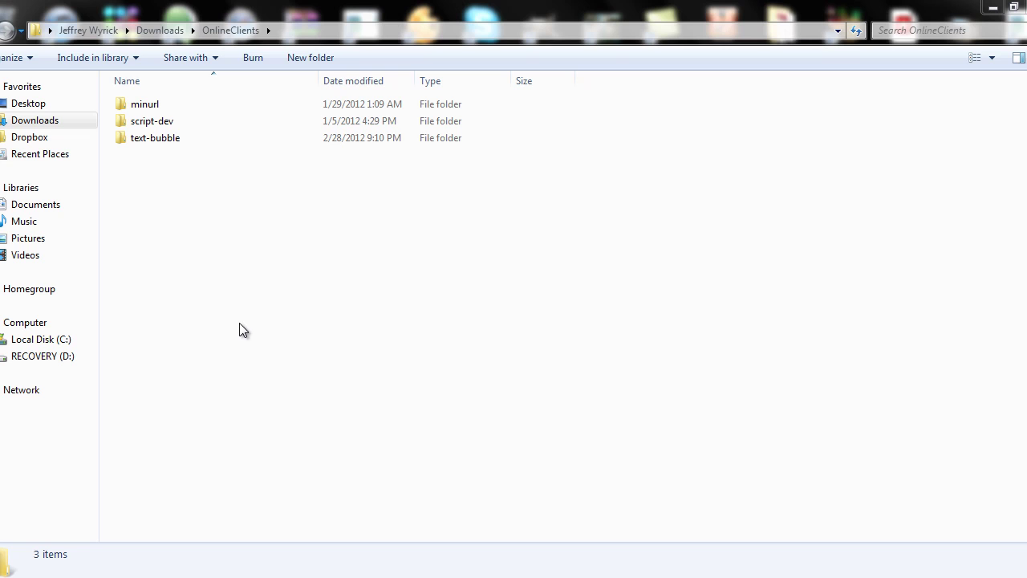
- Open the text-bubble folder and select the mod_6_tt ZIP archive
left_click(160, 140)
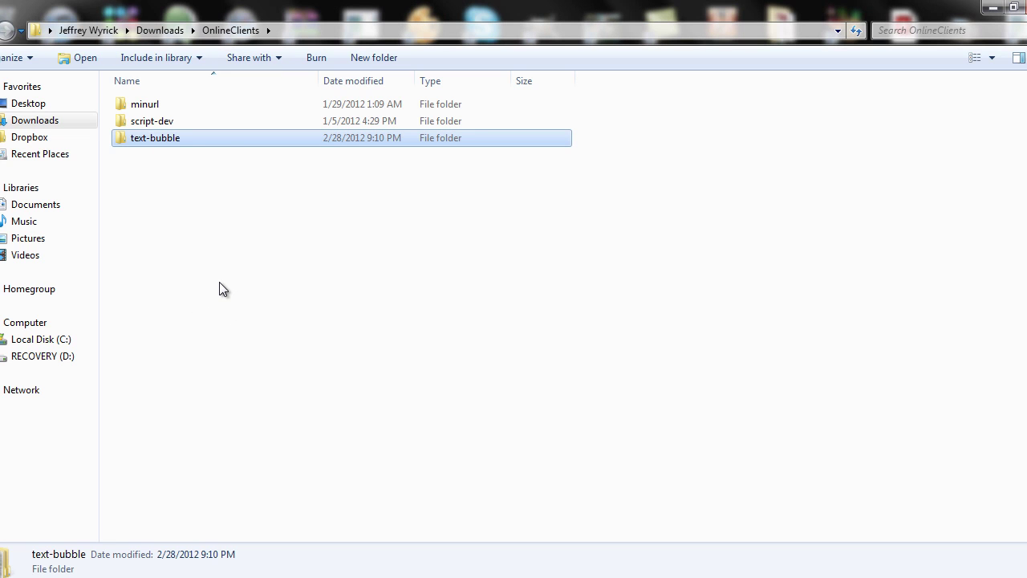
left_click(156, 178)
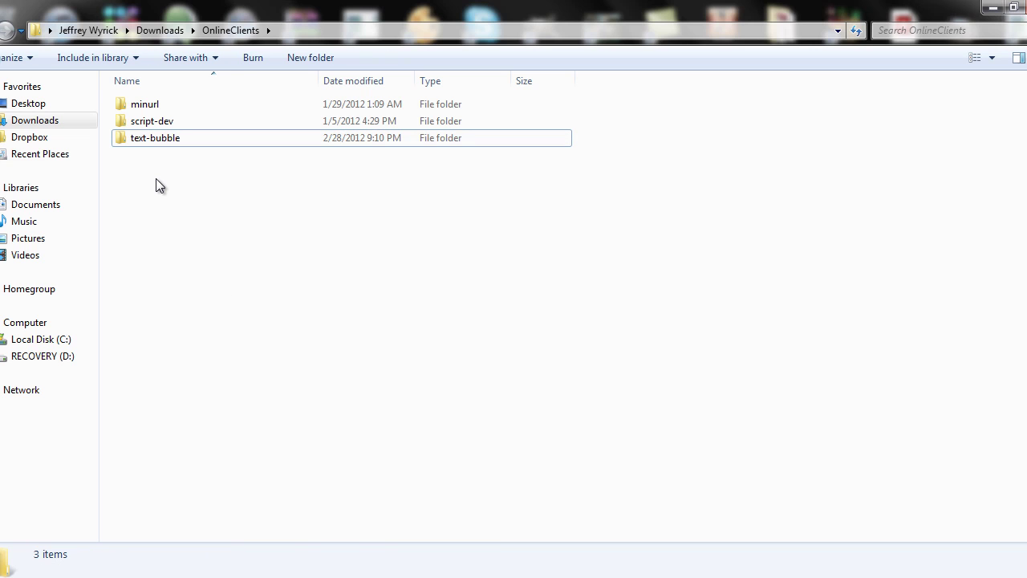
double_click(155, 138)
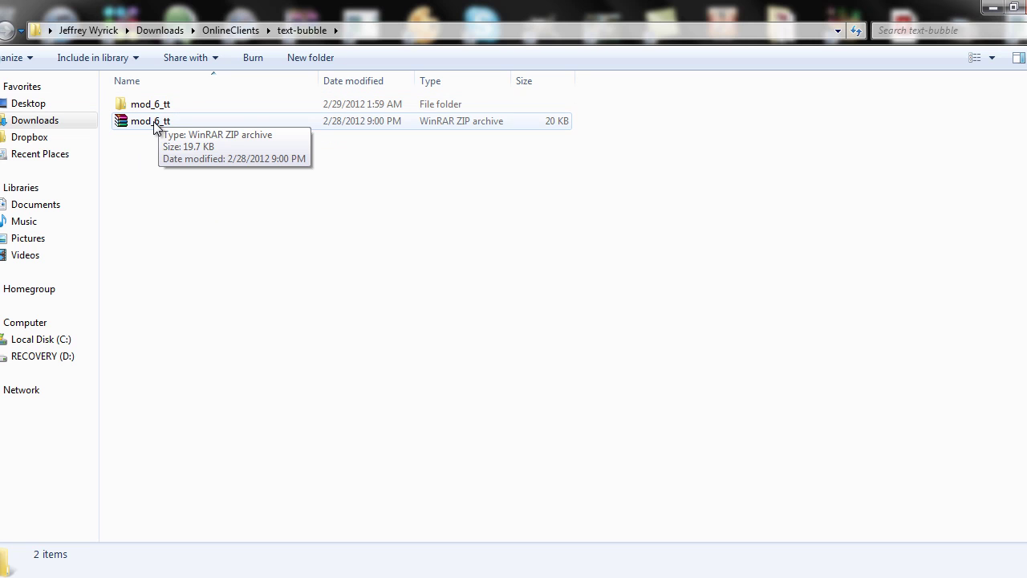
left_click(142, 127)
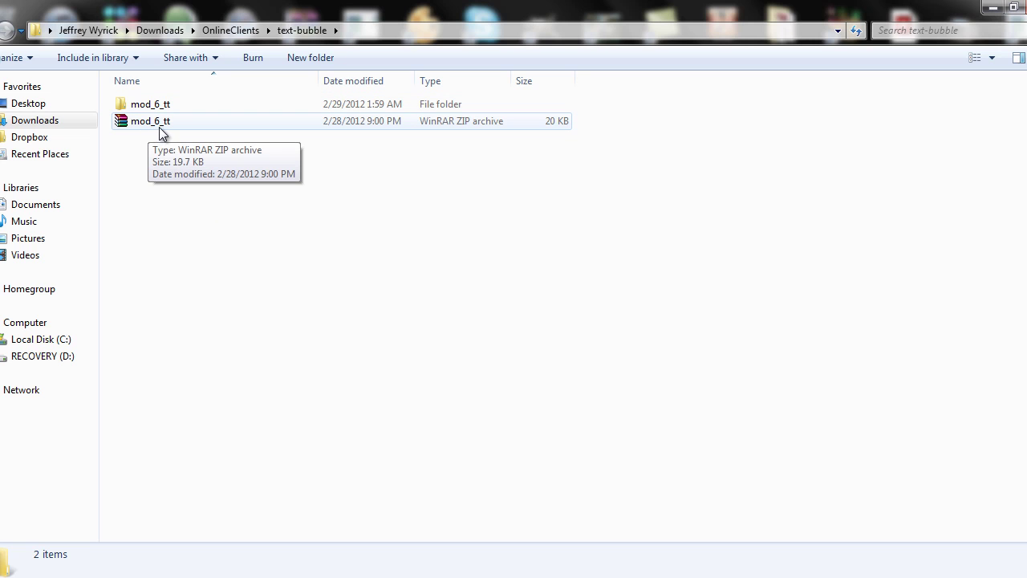
left_click(178, 122)
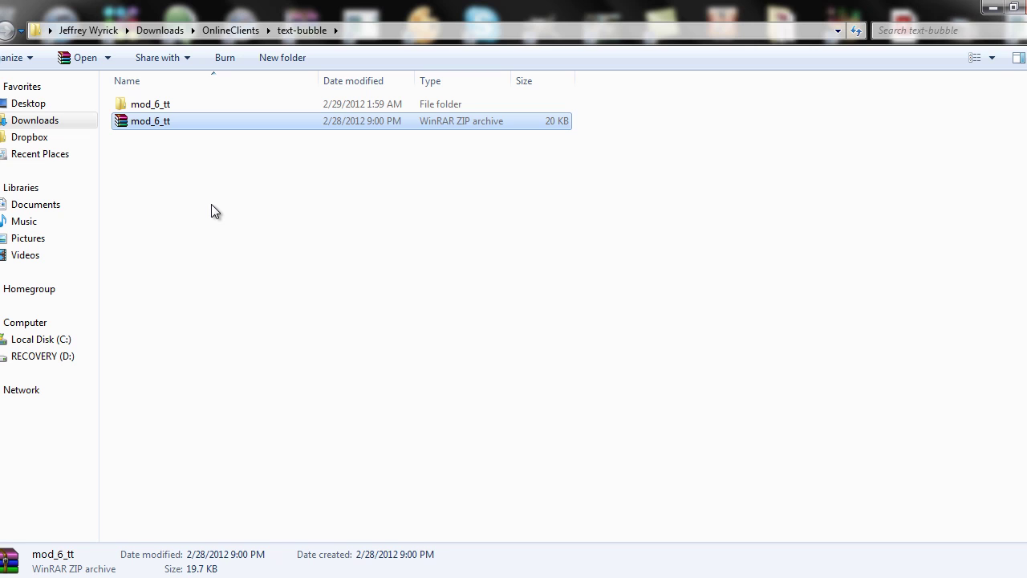
- Open the mod_6_tt ZIP archive in WinRAR, examine the files in its mod_6_tt folder, and close it
right_click(160, 126)
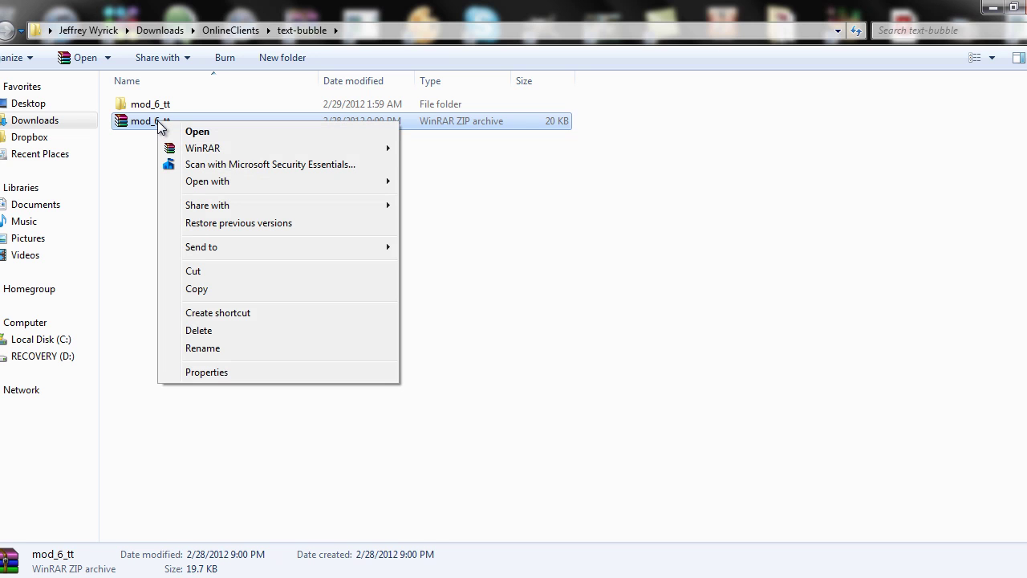
left_click(230, 133)
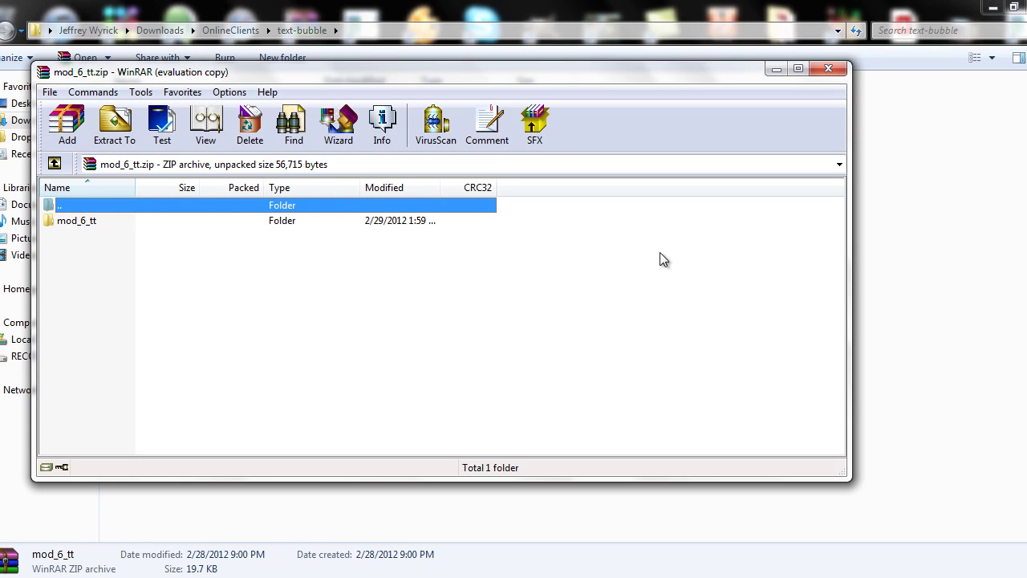
double_click(77, 222)
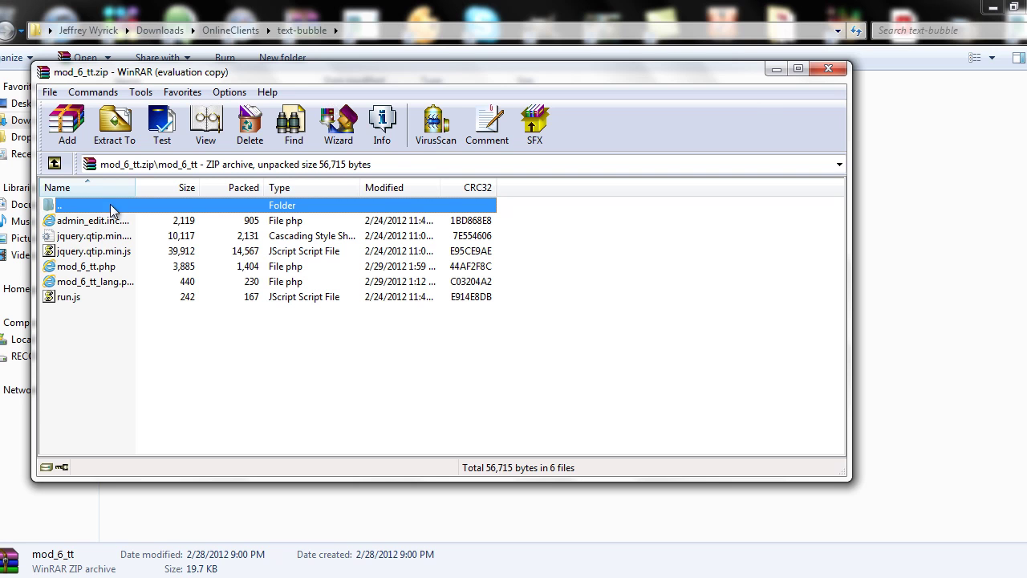
left_click(827, 70)
- Examine the files in the extracted mod_6_tt folder and return to the text-bubble folder
key("Up")
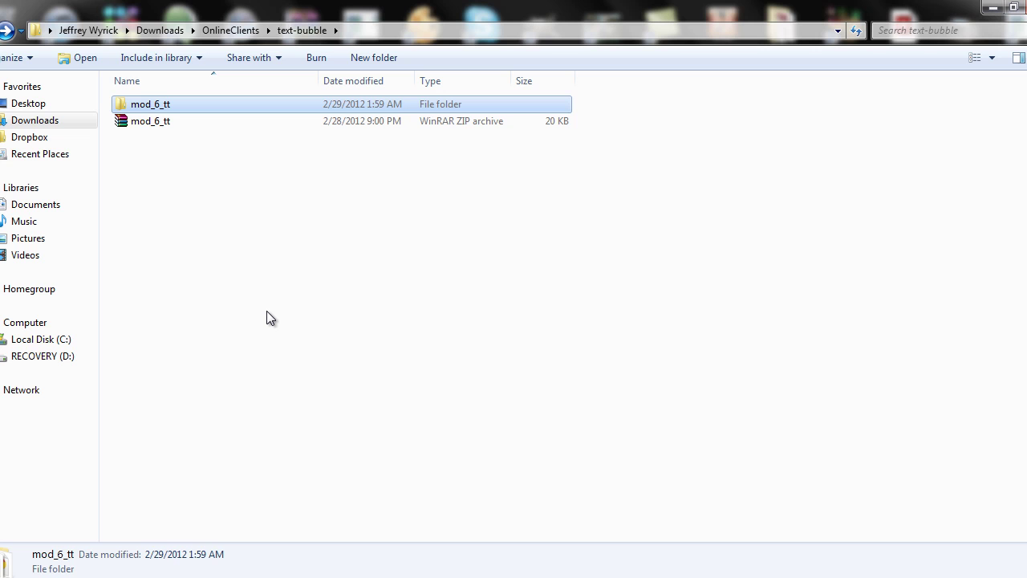
double_click(133, 105)
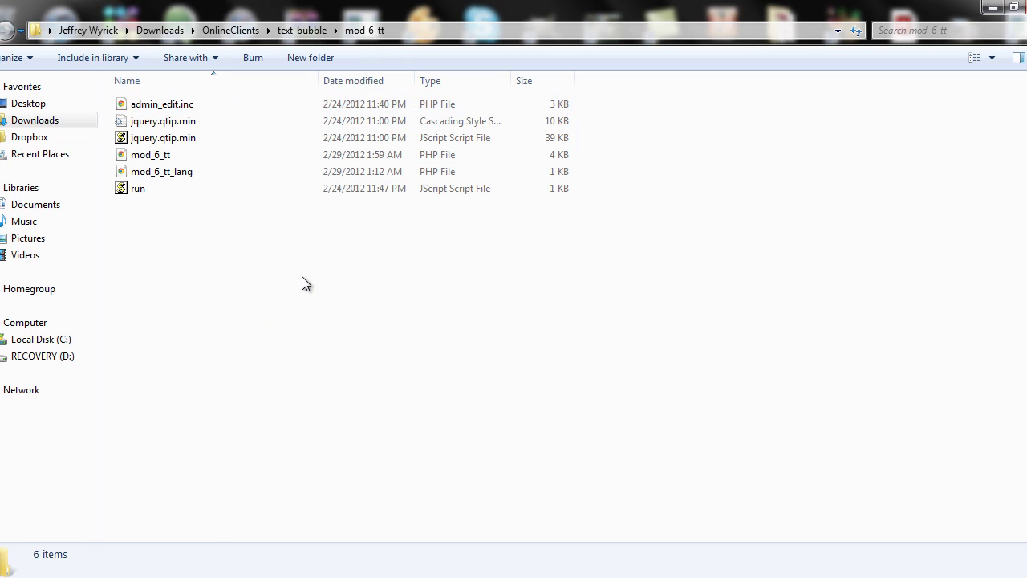
key("BackSpace")
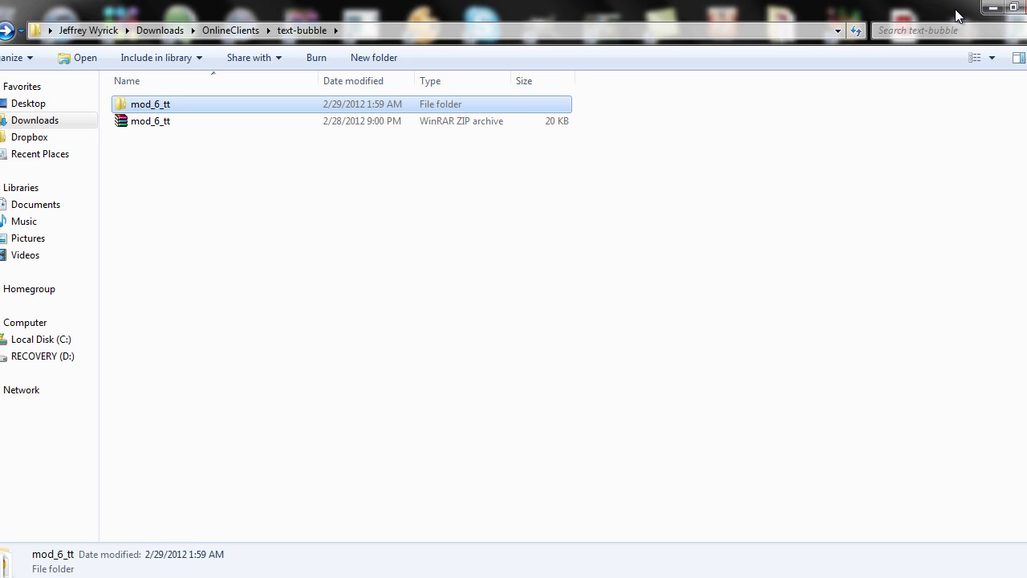
- Copy the full path of the text-bubble folder and minimize the window to return to the WordPress plugins page in the browser
left_click(153, 124)
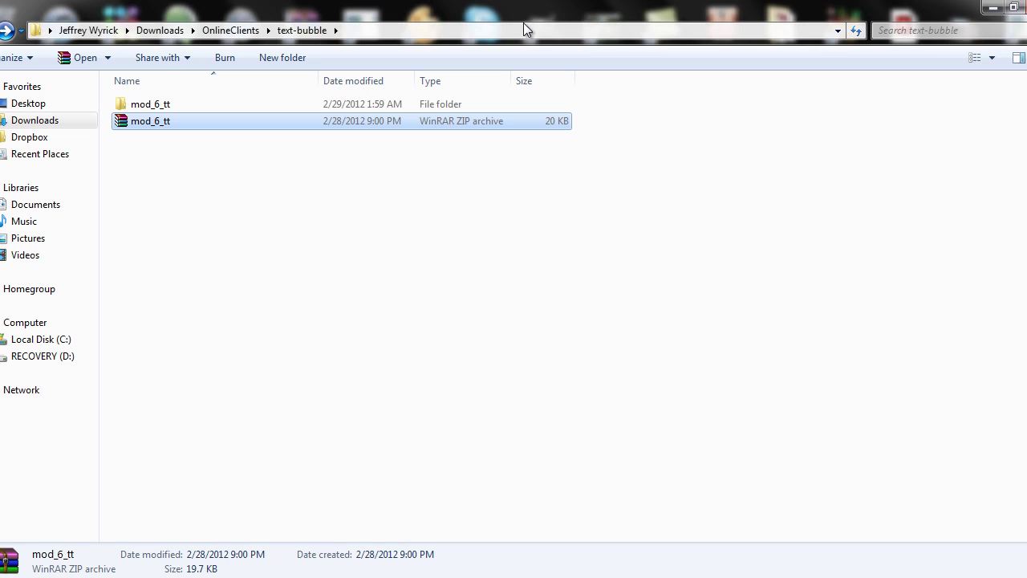
left_click(405, 31)
key("ctrl+c")
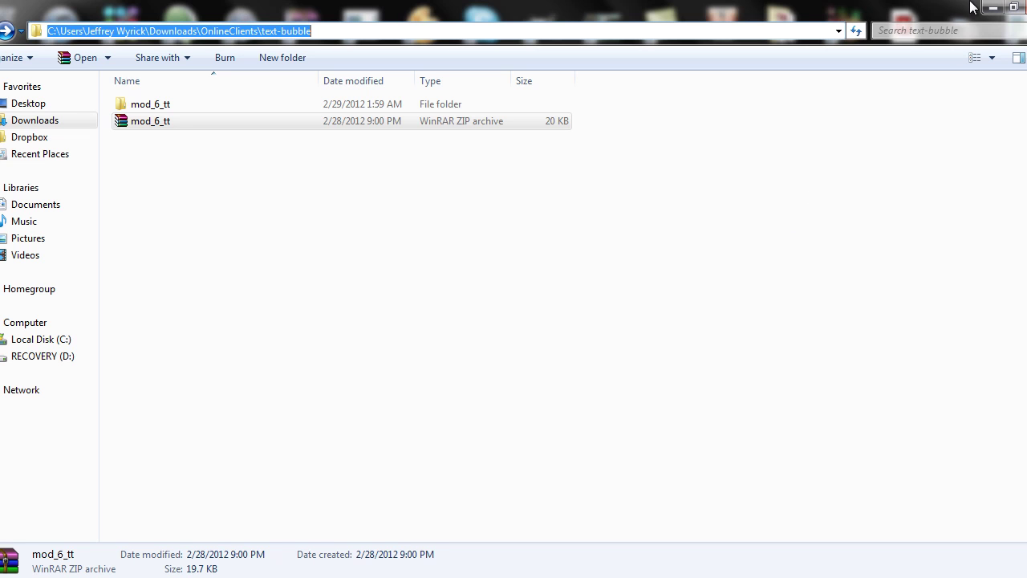
key("Escape")
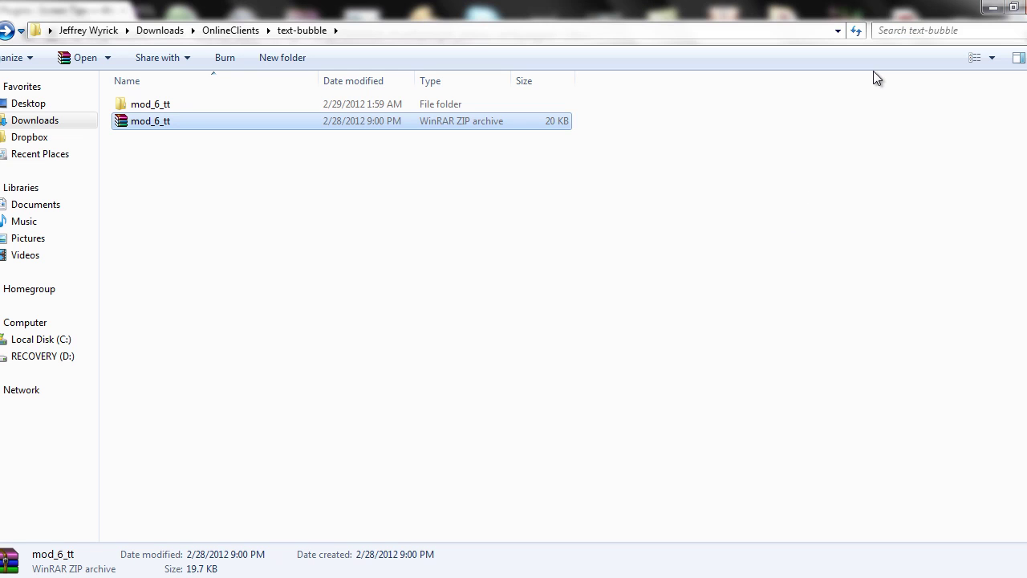
left_click(993, 8)
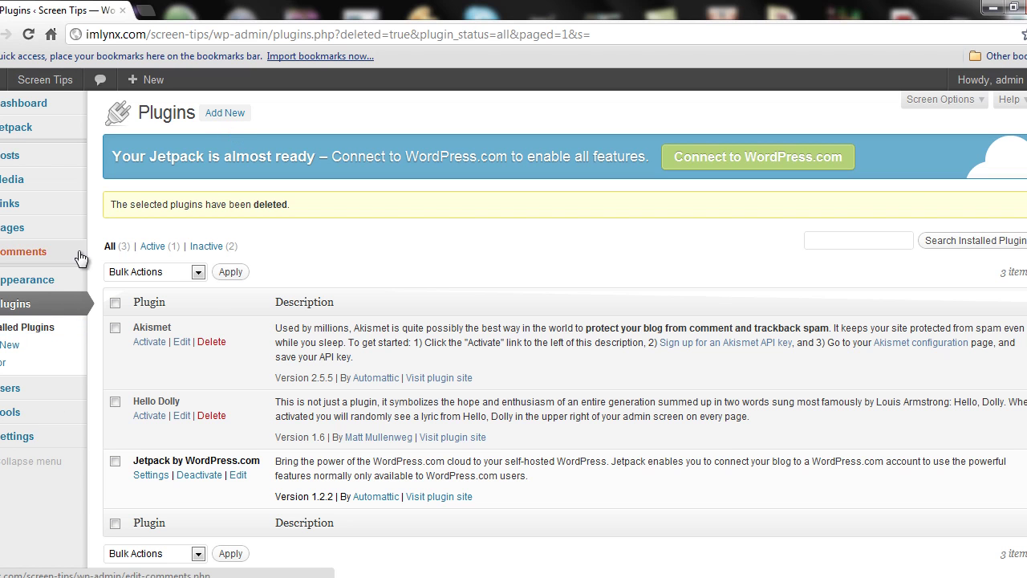
- Open the upload form for adding a new plugin and start choosing its ZIP file
left_click(231, 114)
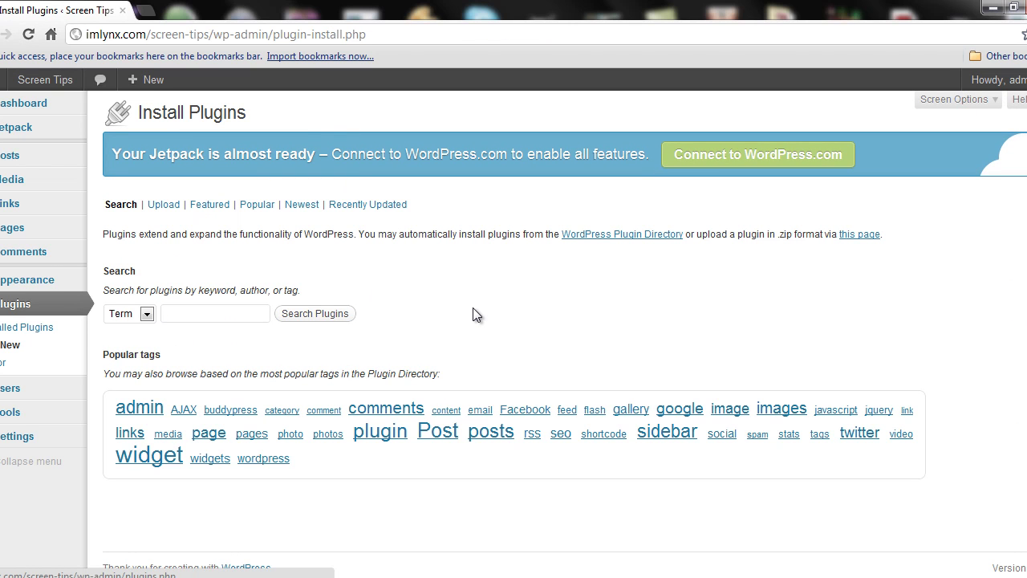
left_click(163, 206)
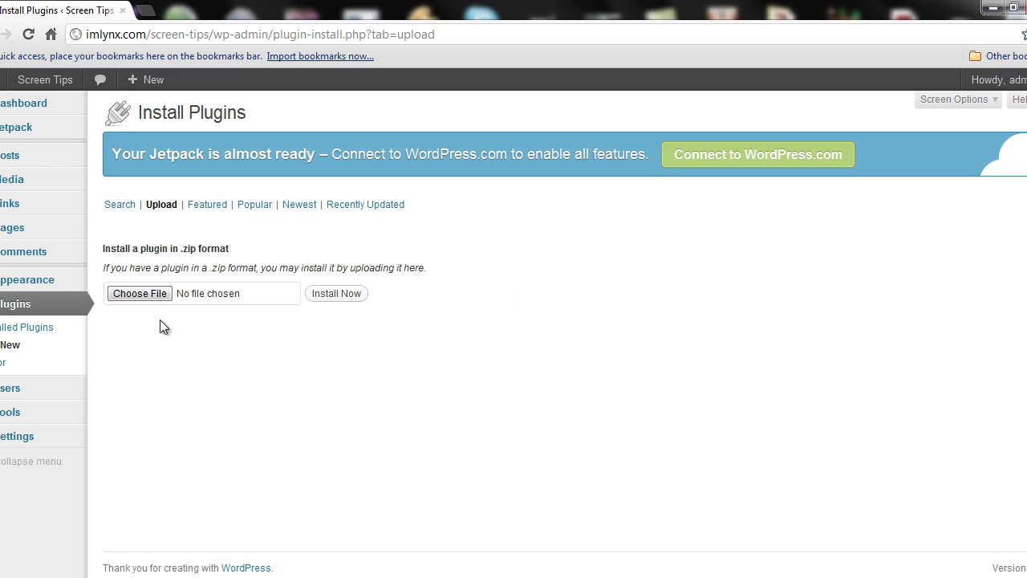
left_click(144, 293)
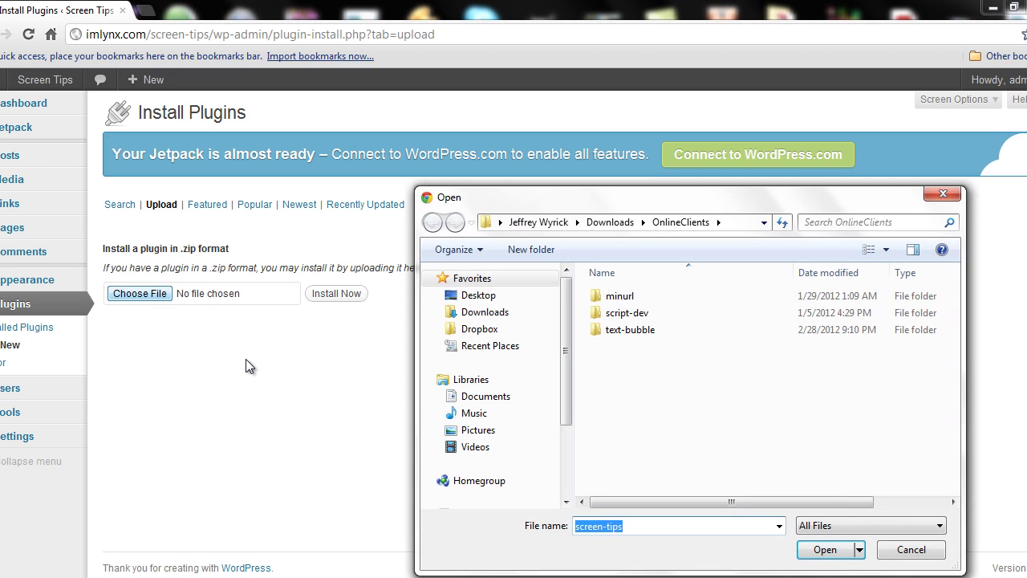
- Choose mod_6_tt.zip from the copied text-bubble folder path, and install and activate the plugin
left_click(743, 224)
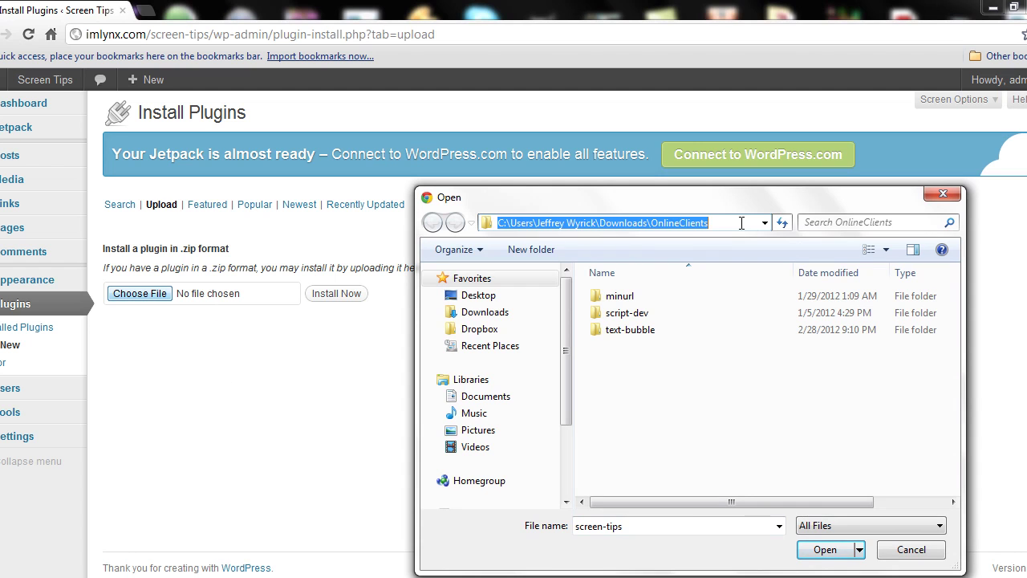
key("ctrl+v")
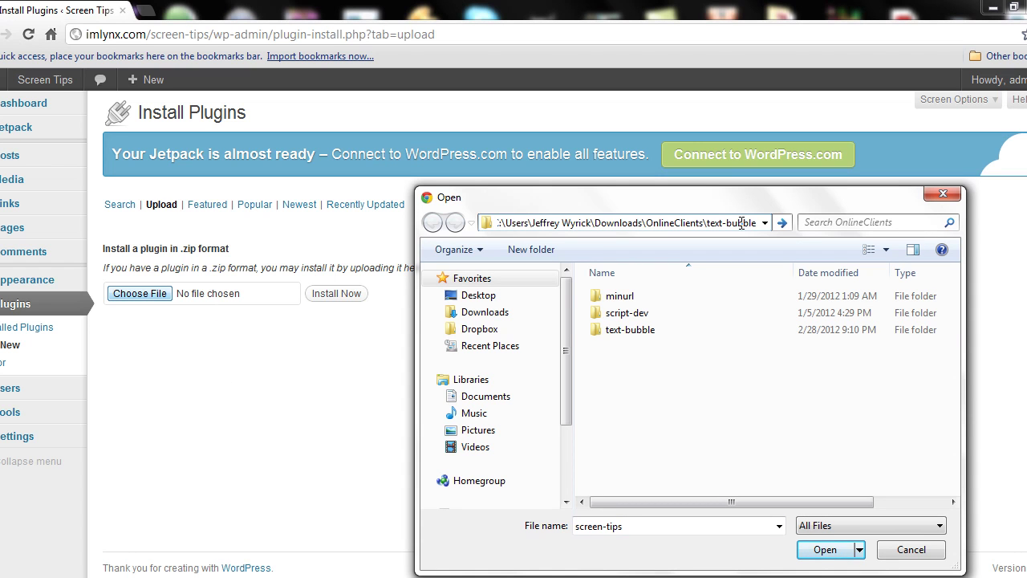
key("Return")
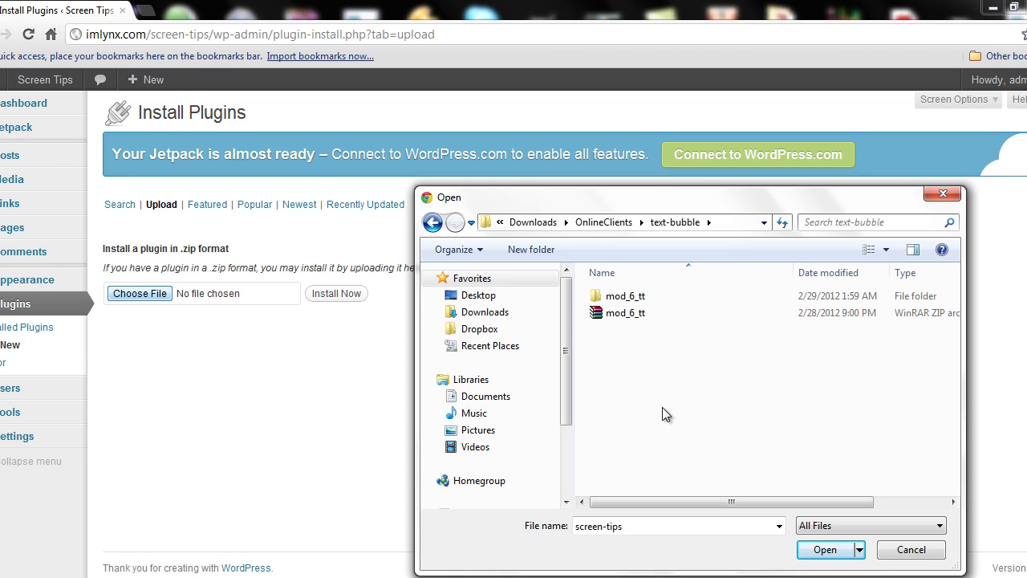
left_click(627, 314)
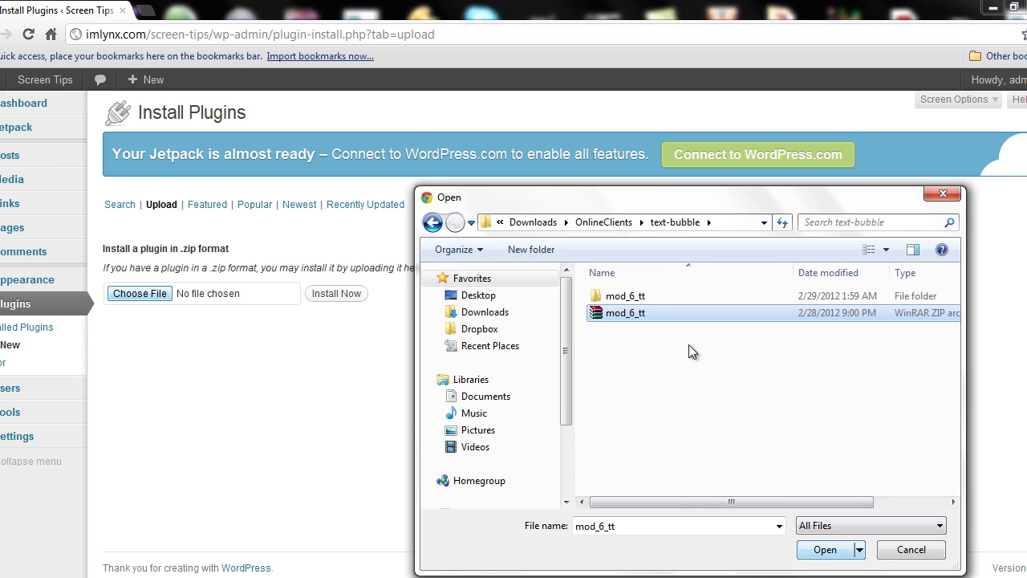
left_click(800, 556)
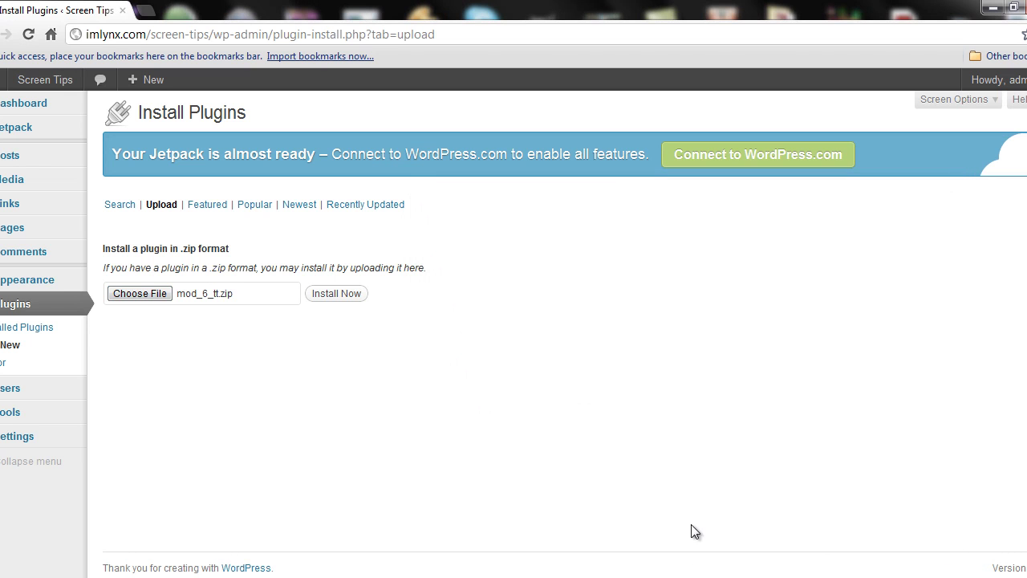
left_click(339, 295)
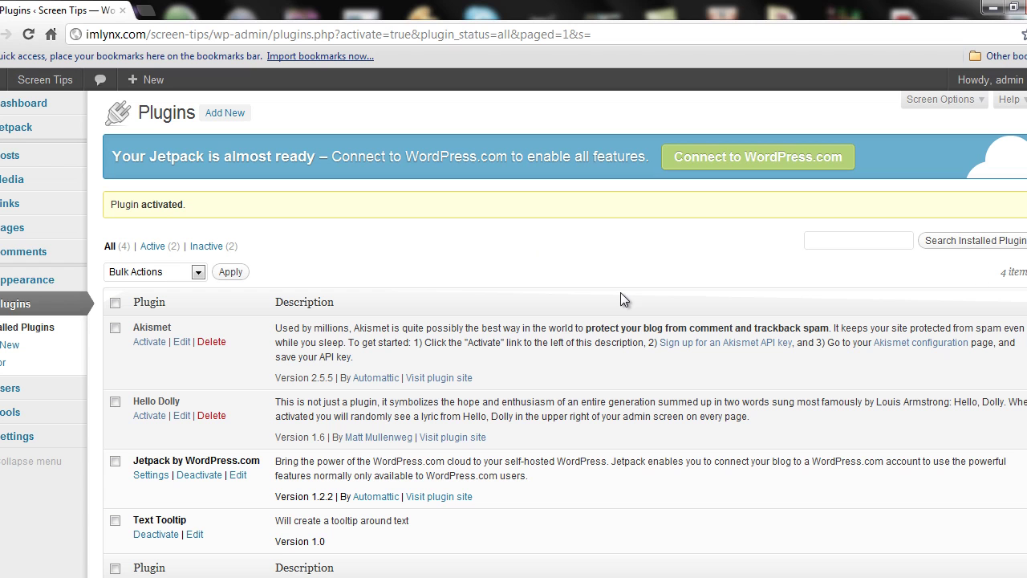
- Add a new page titled "Create Your Next Squeeze In 10 Minutes Or Less!"
mouse_move(13, 438)
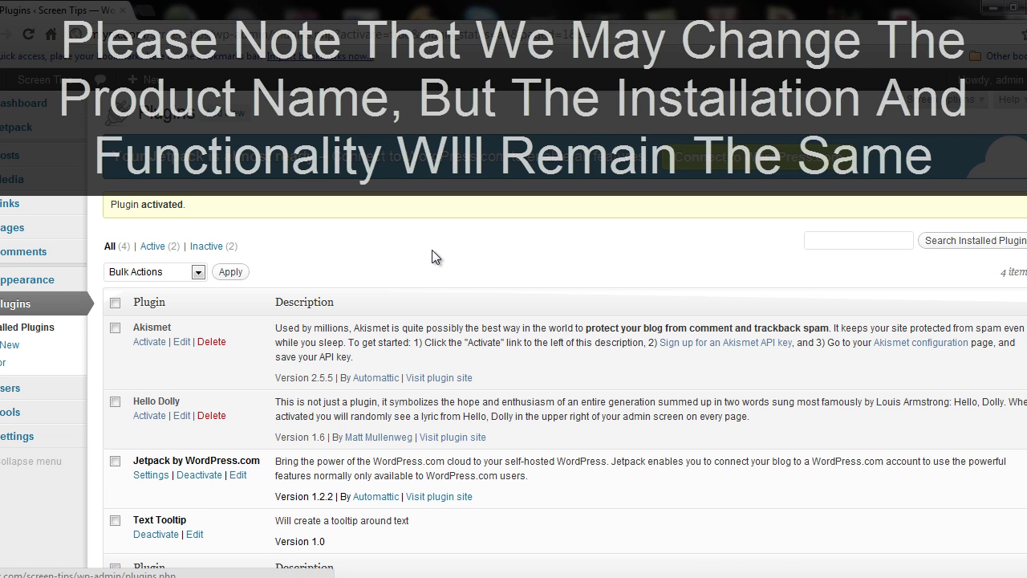
mouse_move(48, 228)
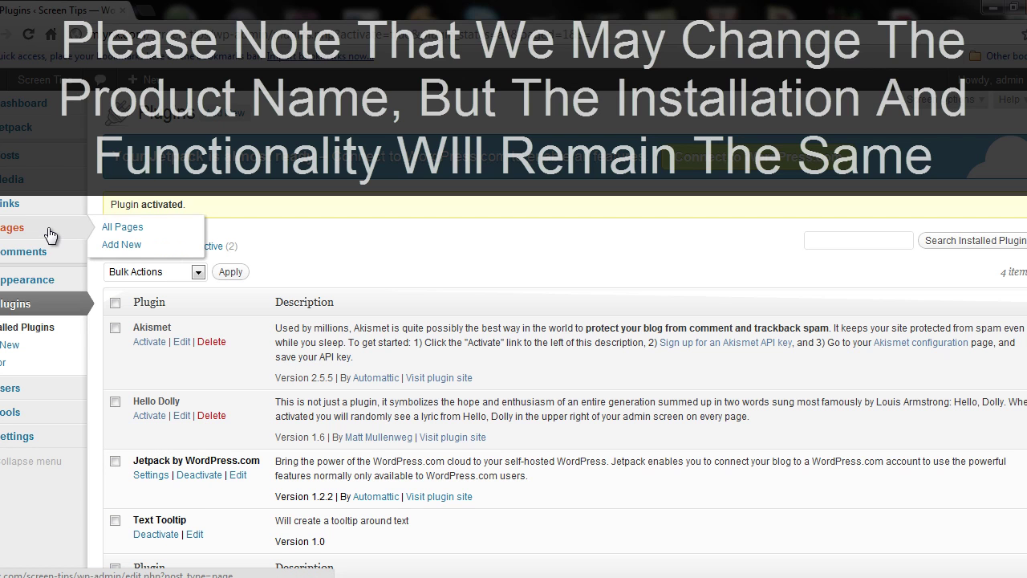
left_click(131, 246)
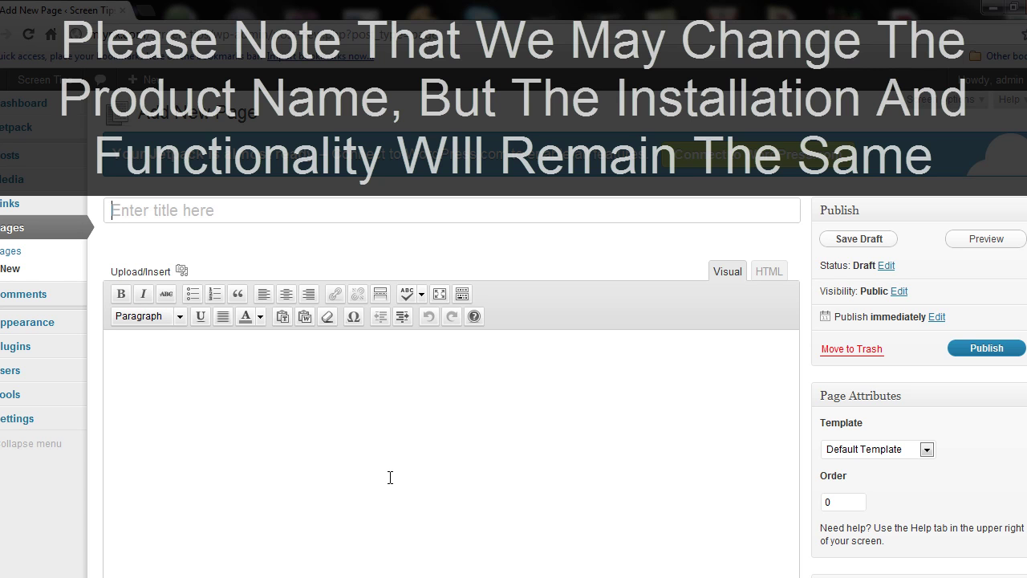
type("C")
type("e")
key("BackSpace")
type("Your ")
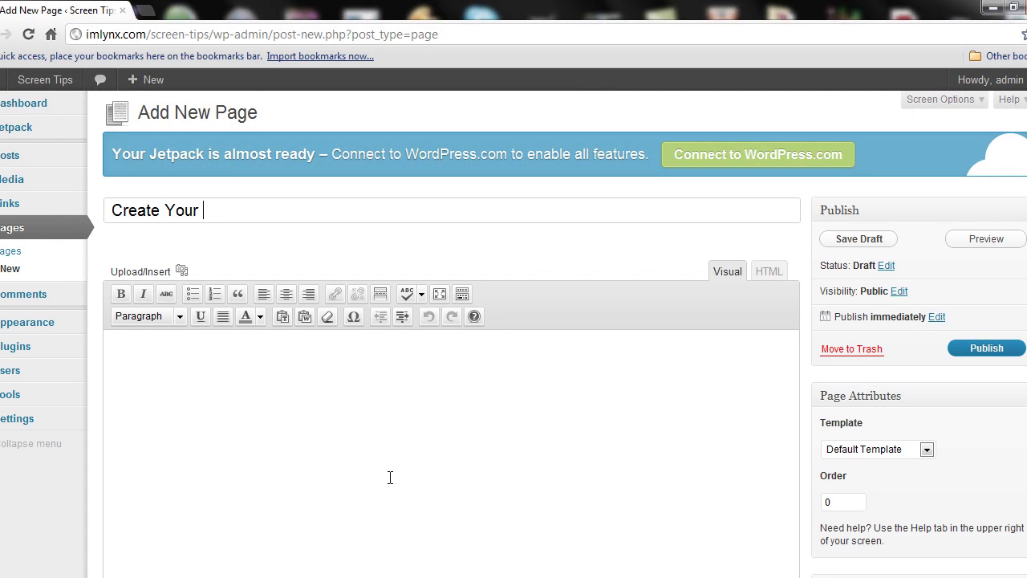
type("Next Squeeze")
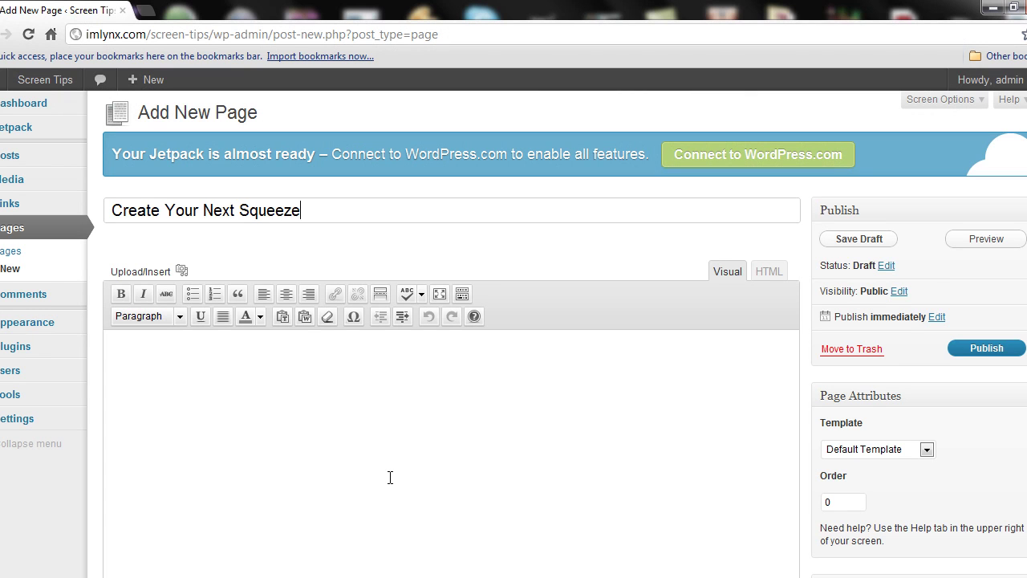
type(" In 10 Minutes Or Less!")
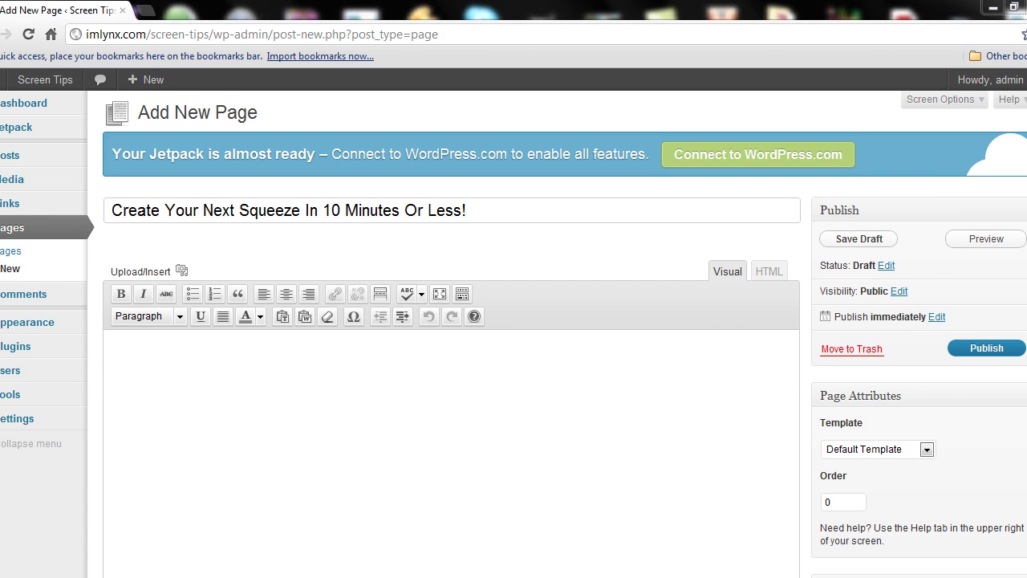
- Copy the sales text from Notepad, without the Wikipedia address, and paste it into the new page's body
key("alt+Tab")
left_click_drag(148, 344, 4, 41)
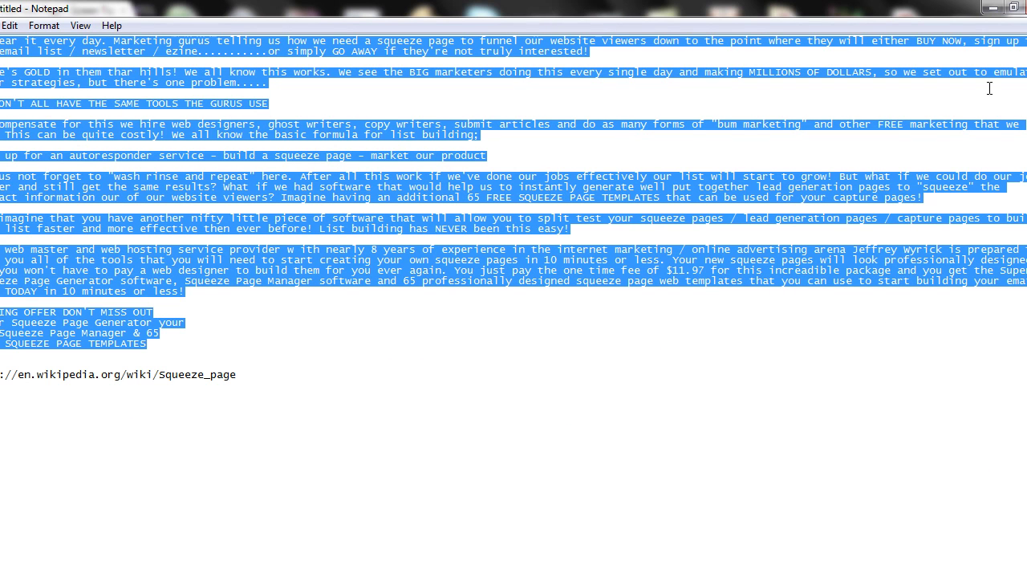
left_click(990, 10)
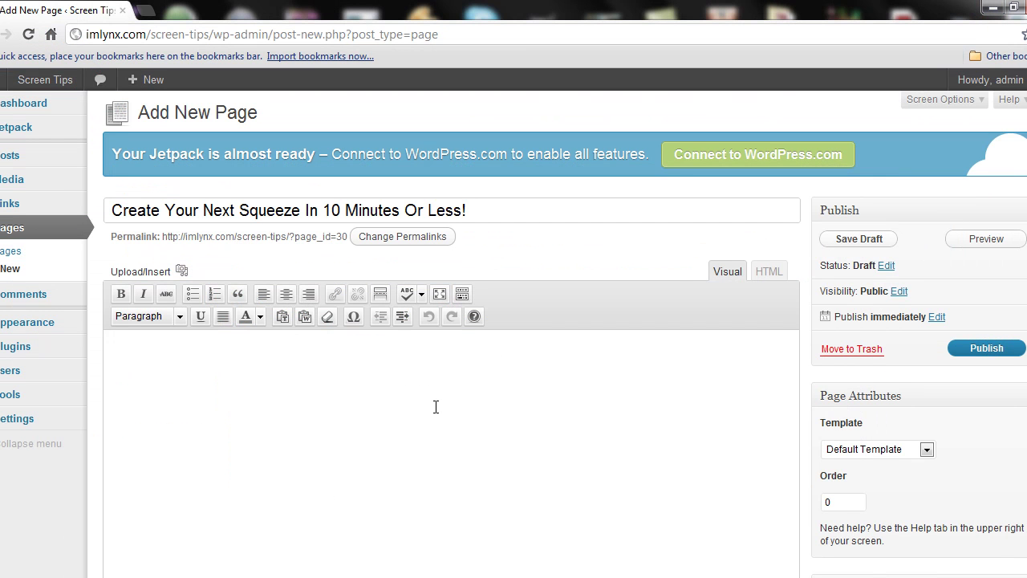
key("ctrl+v")
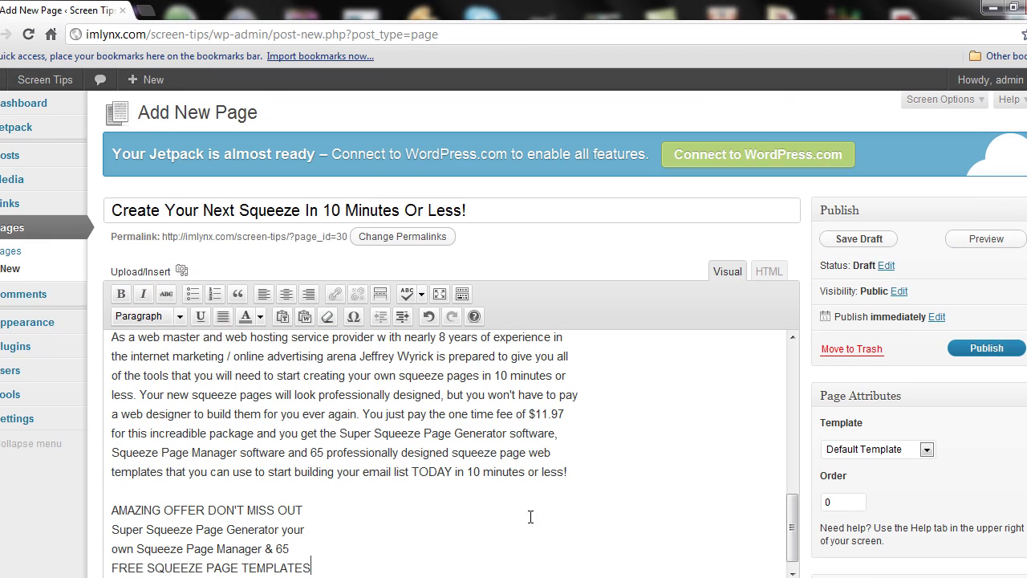
- Copy the Wikipedia address ending in /wiki/Squeeze_page from the Notepad text and return to the page editor in the browser
key("alt+Tab")
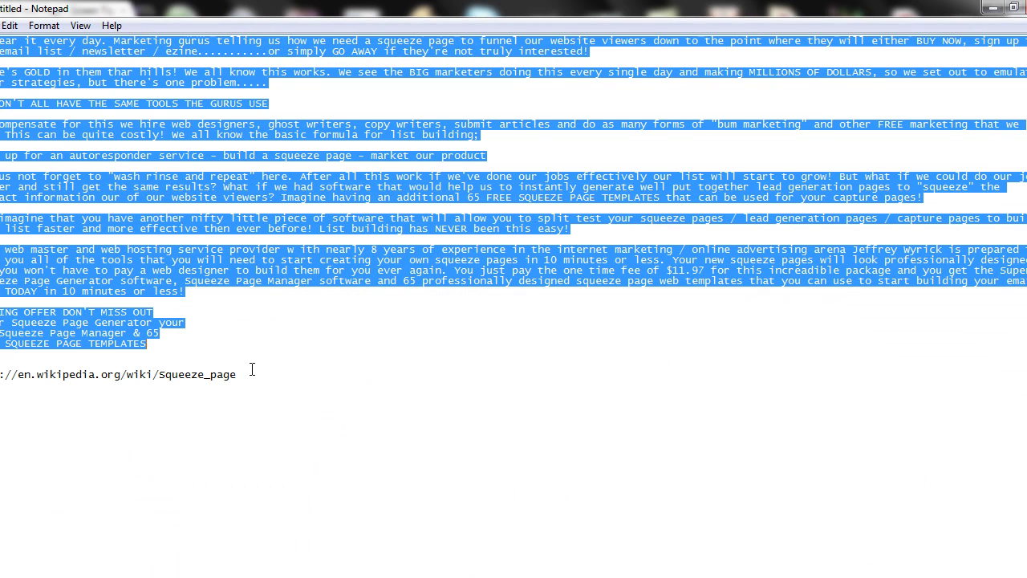
left_click_drag(242, 374, 1, 374)
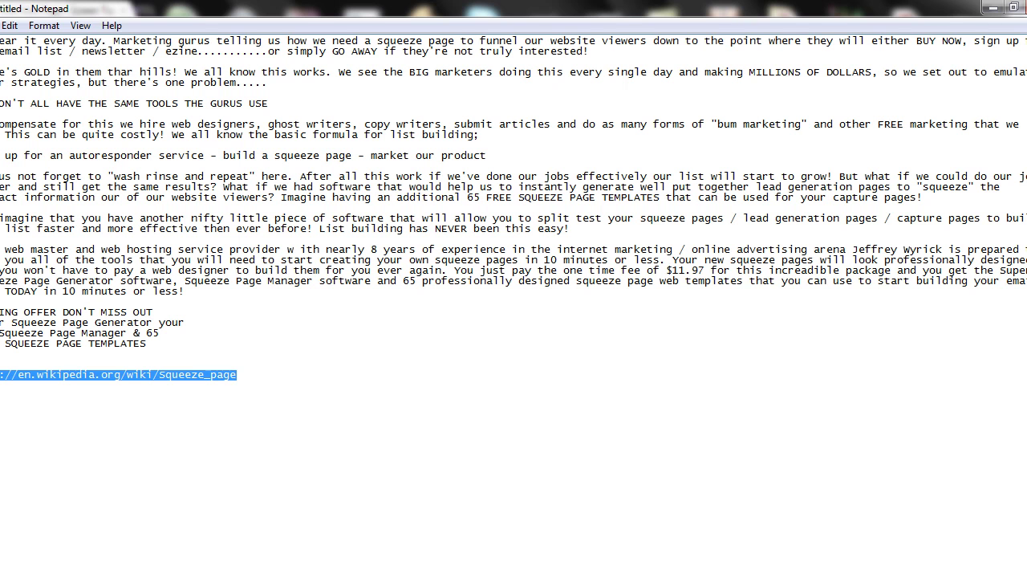
left_click(993, 7)
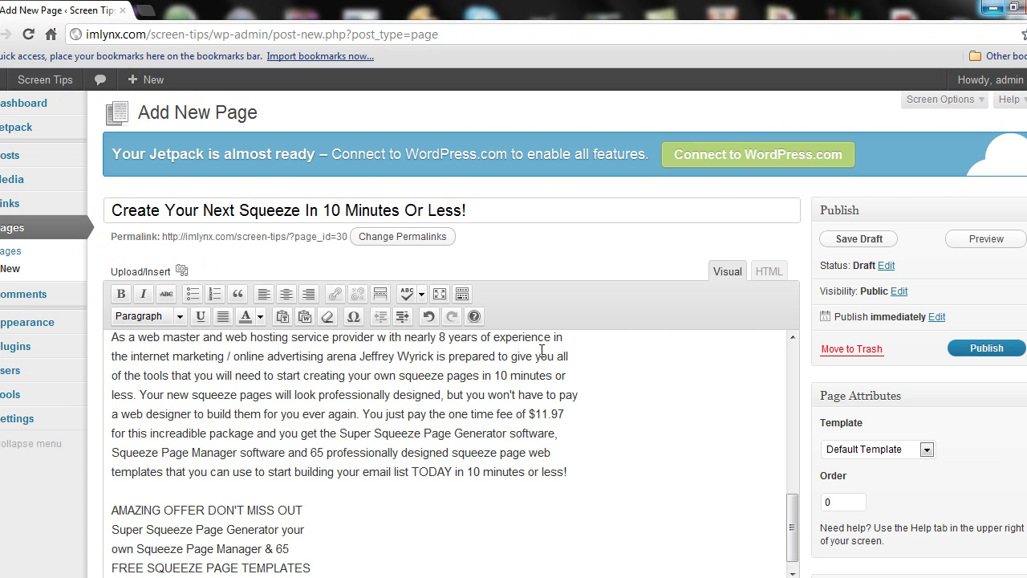
- Publish the new page and open the Text Bubble settings
left_click_drag(792, 528, 781, 375)
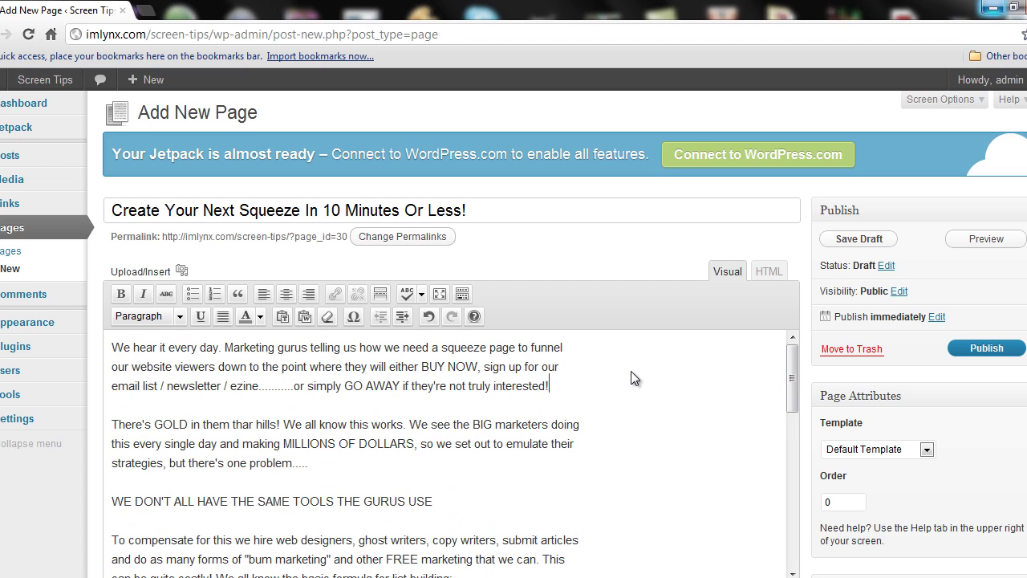
left_click(981, 350)
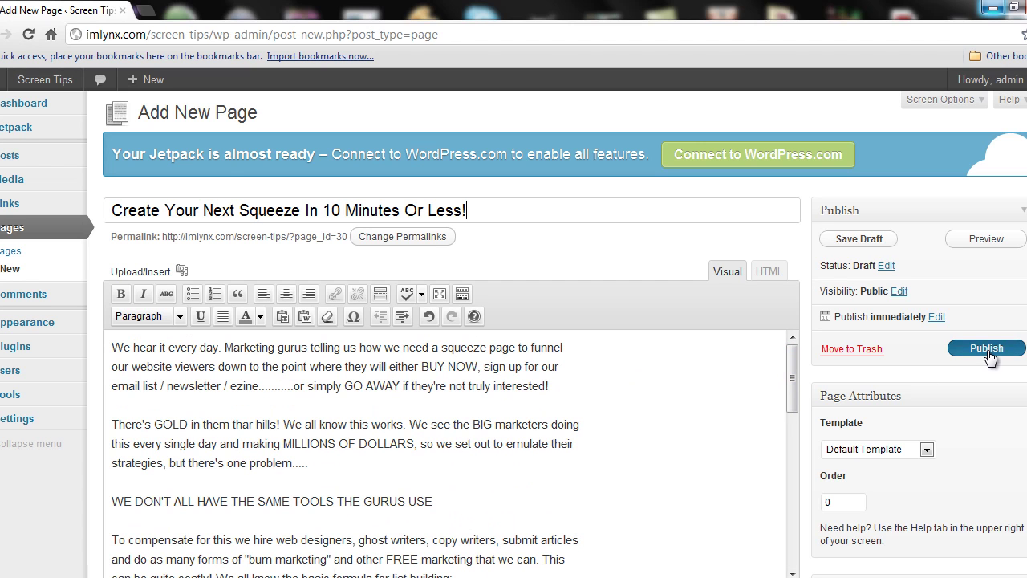
mouse_move(16, 417)
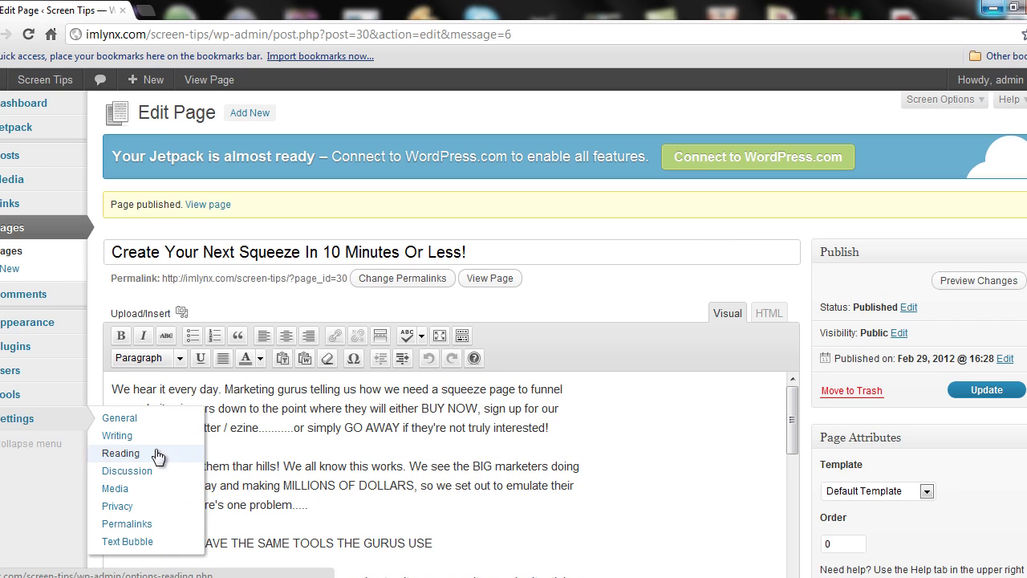
left_click(148, 549)
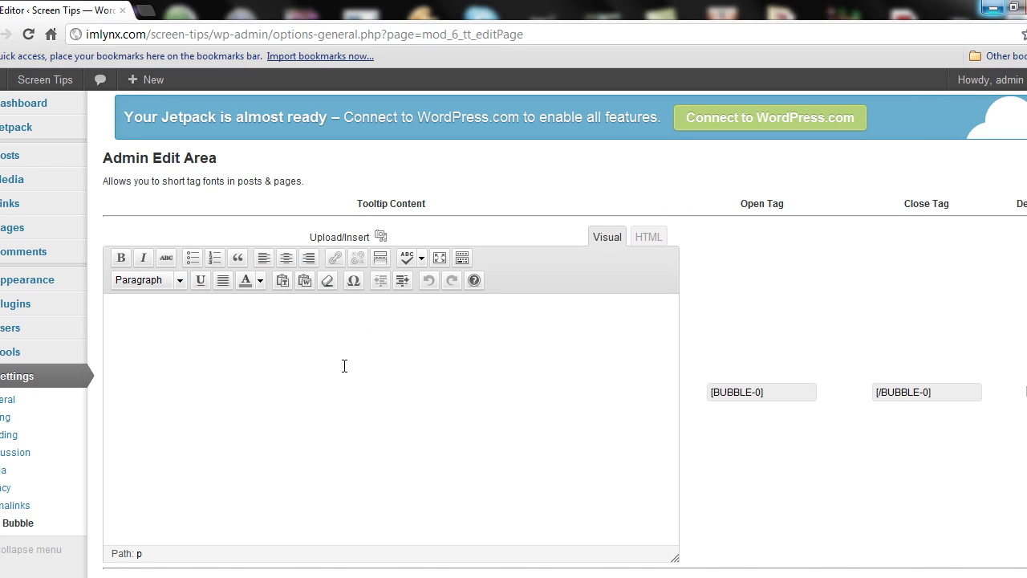
- Enter the first bubble's tooltip content as: Create your next "squeeze page" in 10 minute or less!
type("Create")
type(" yourses")
key("BackSpace")
key("BackSpace")
key("BackSpace")
type("next squa")
key("BackSpace")
key("BackSpace")
key("BackSpace")
key("BackSpace")
type("\"")
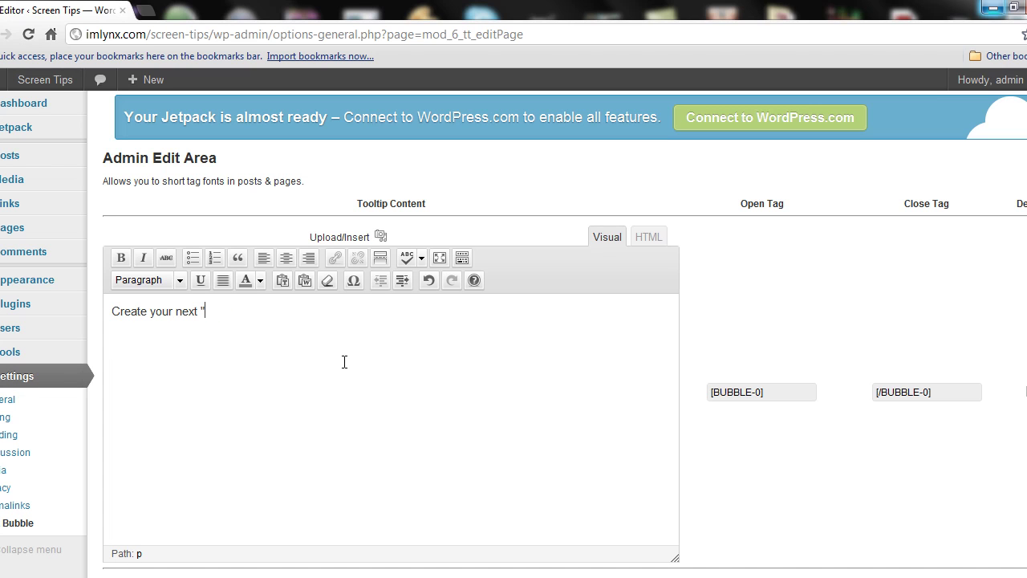
type("squeeze page\" in ")
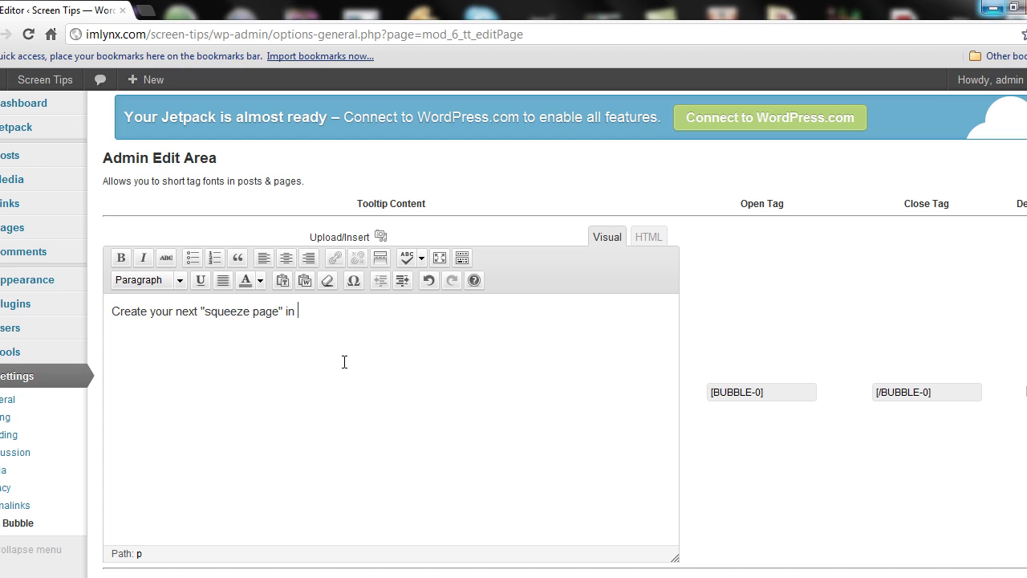
type("10 minute or less!")
left_click_drag(404, 310, 112, 311)
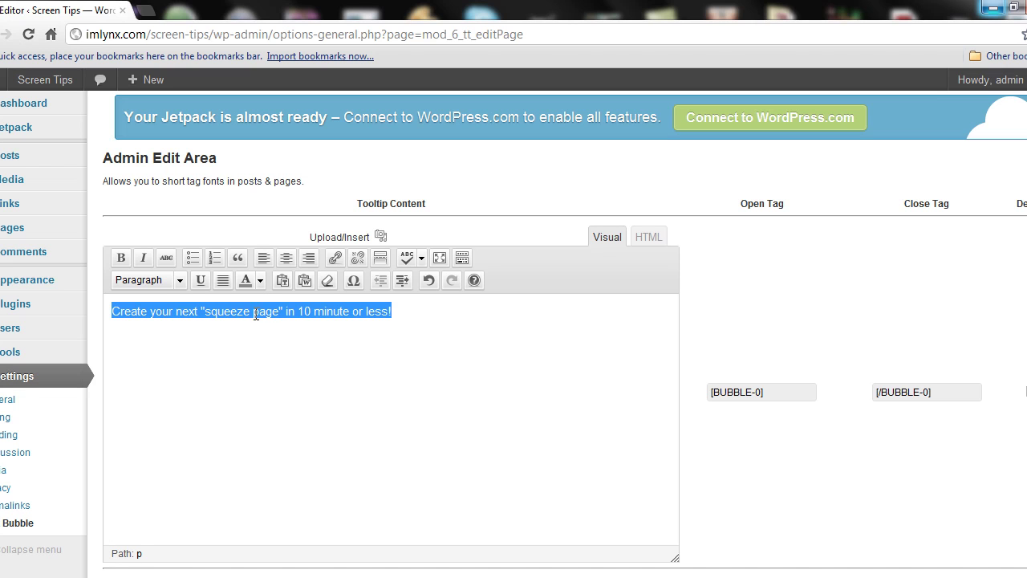
left_click(335, 260)
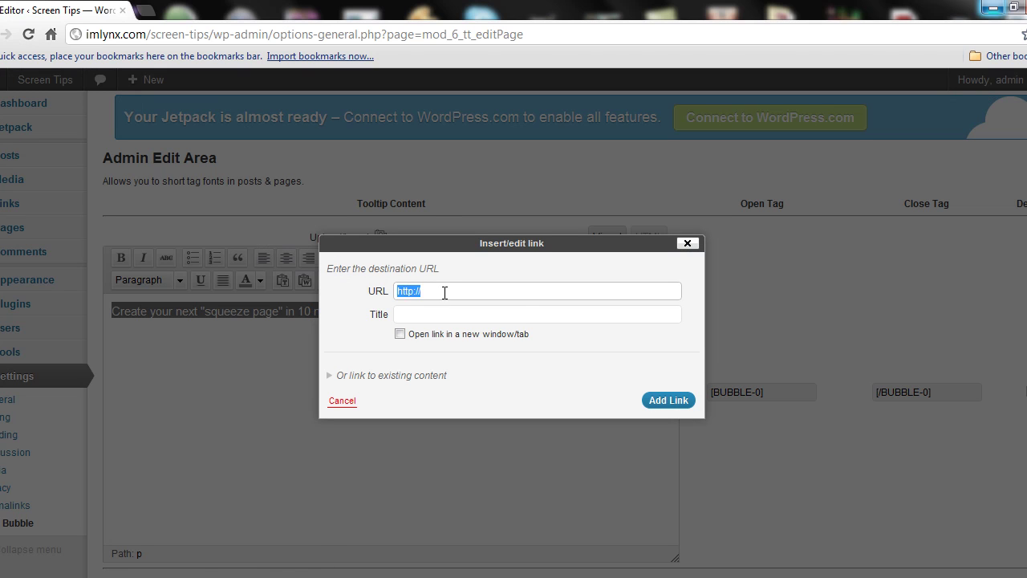
type("http://en.wikipedia.org/wiki/Squeeze_page")
left_click(455, 315)
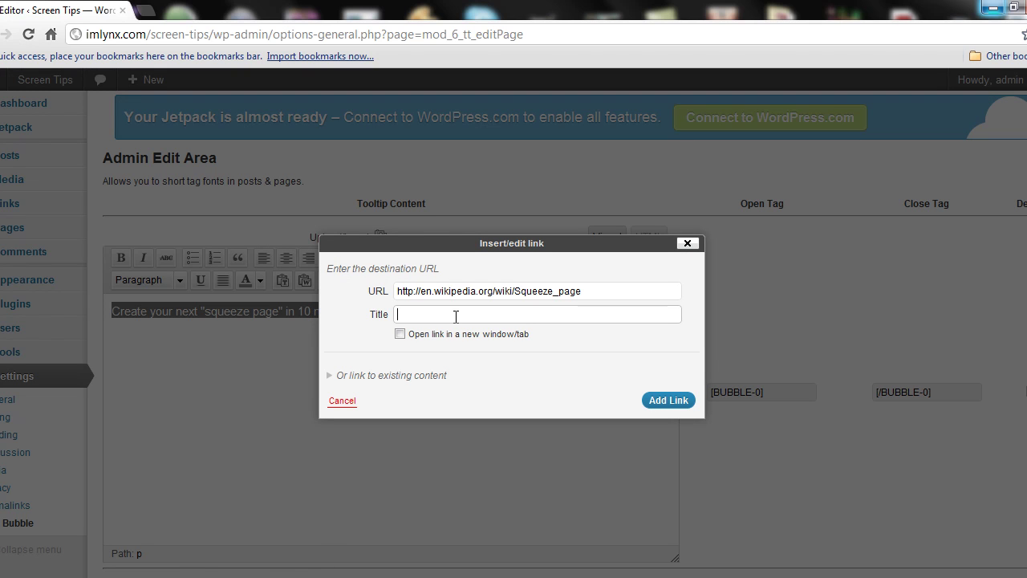
type("Create your next")
type(" \"s")
key("BackSpace")
type("\"squeeze pag")
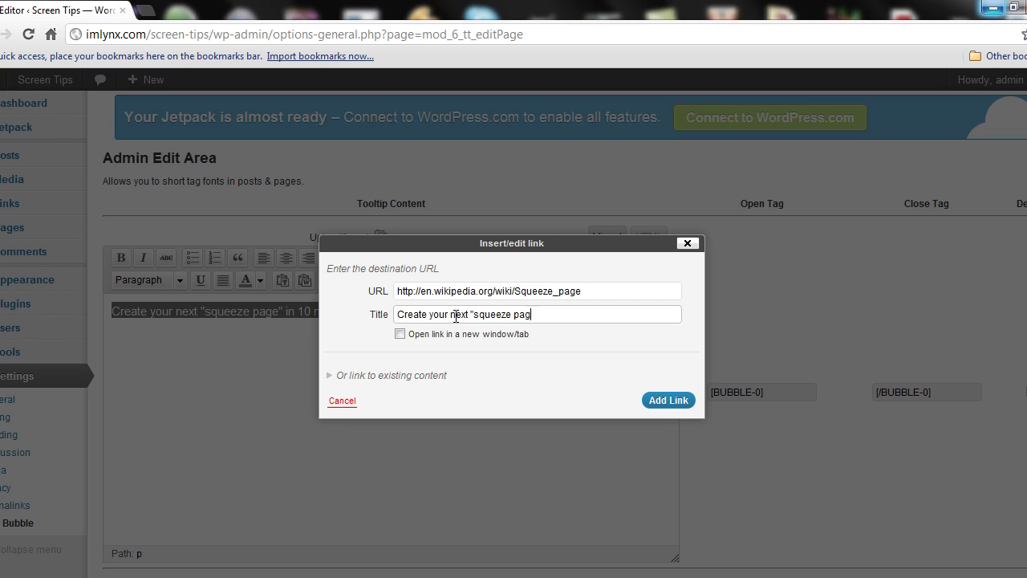
type("e\" in 10 minutes or less!")
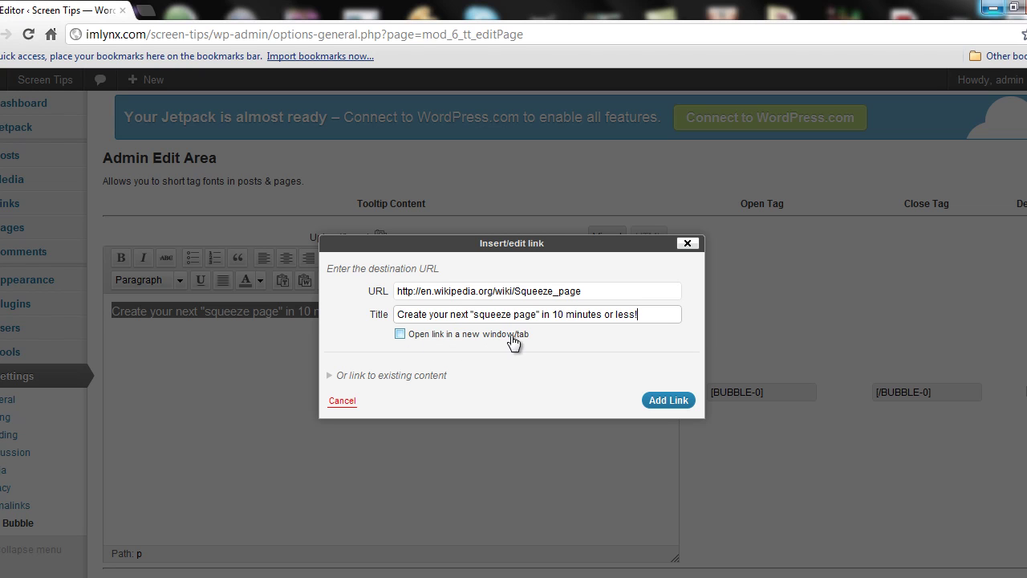
left_click(410, 335)
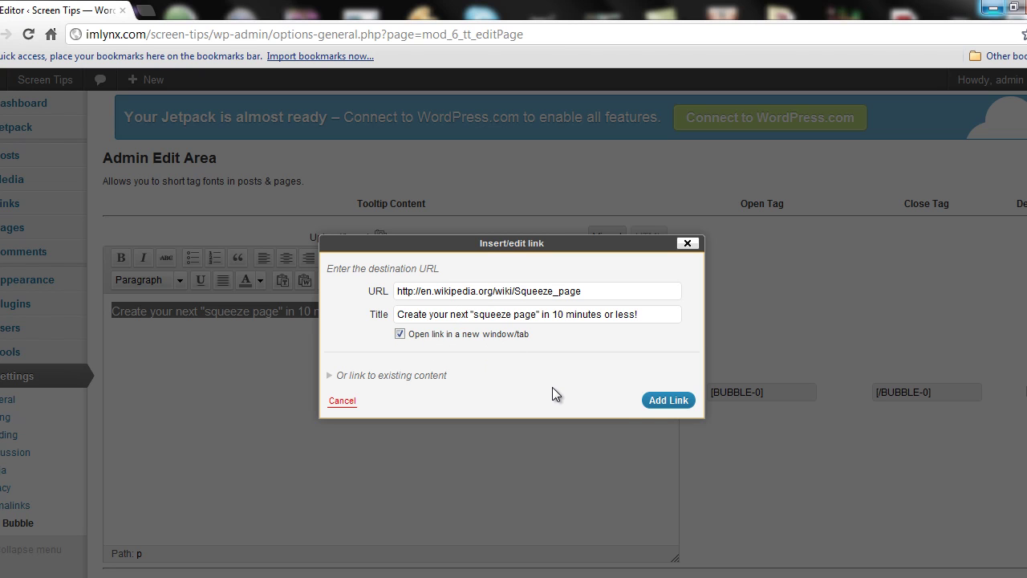
left_click(659, 405)
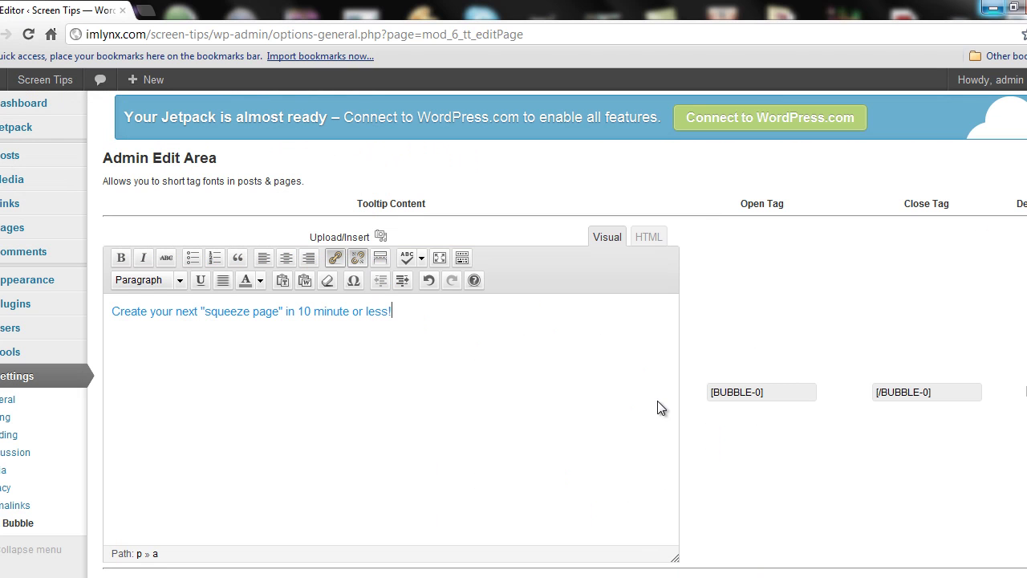
- Make the words "squeeze page" bold in the tooltip content and save the text bubble changes
left_click_drag(206, 312, 279, 314)
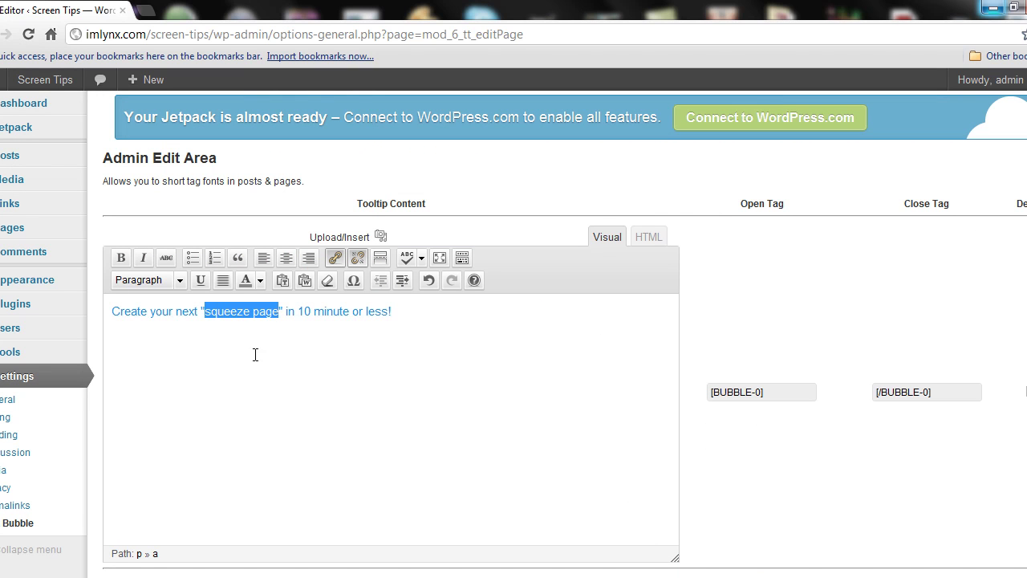
left_click(123, 258)
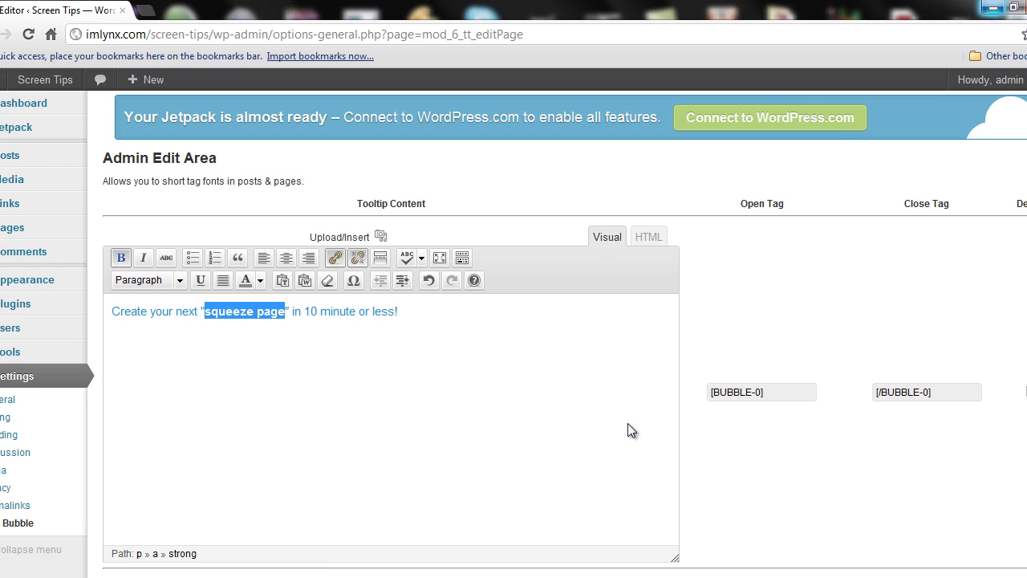
scroll(546, 274, "down", 1)
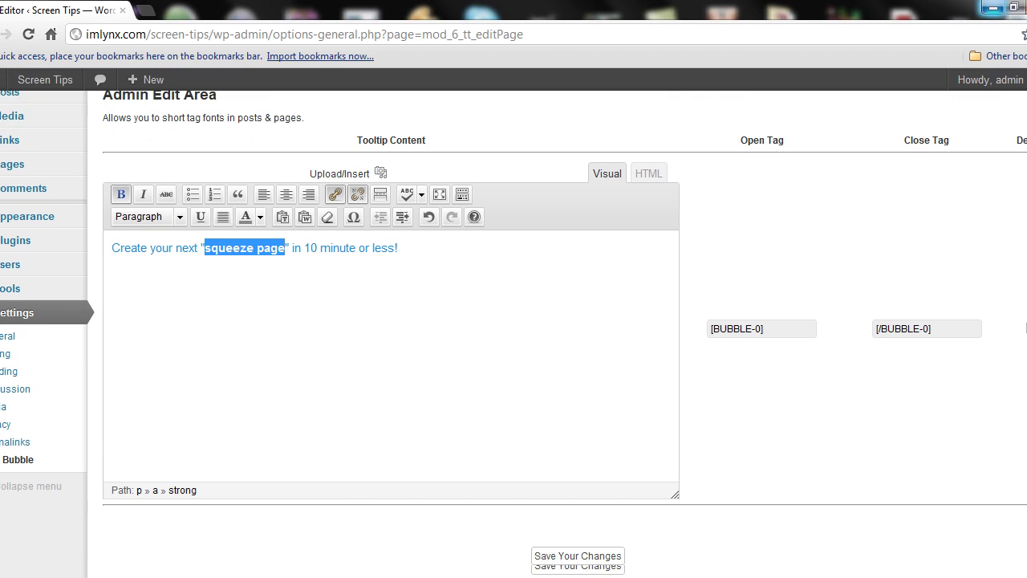
left_click(546, 274)
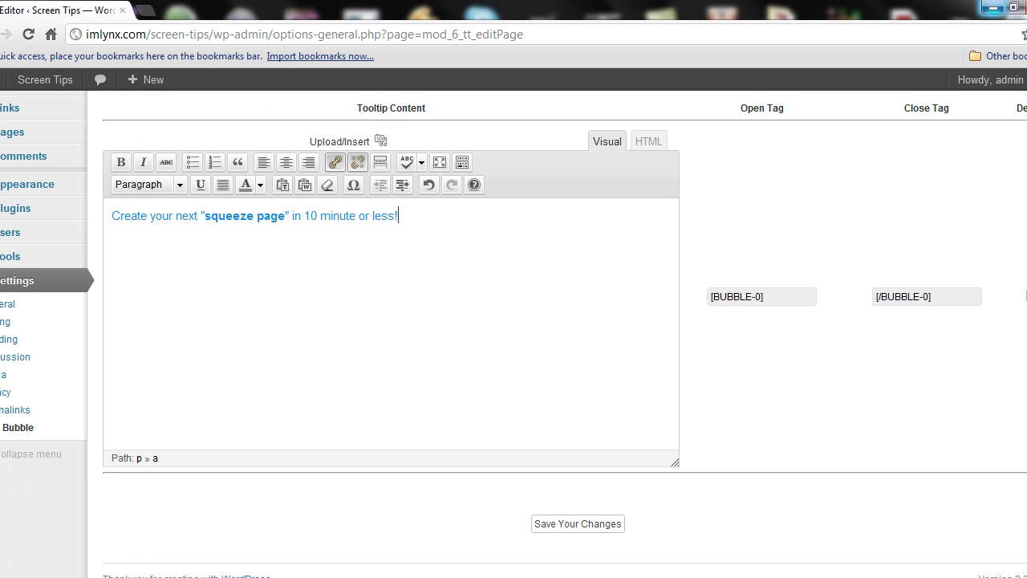
scroll(545, 275, "down", 1)
left_click(595, 516)
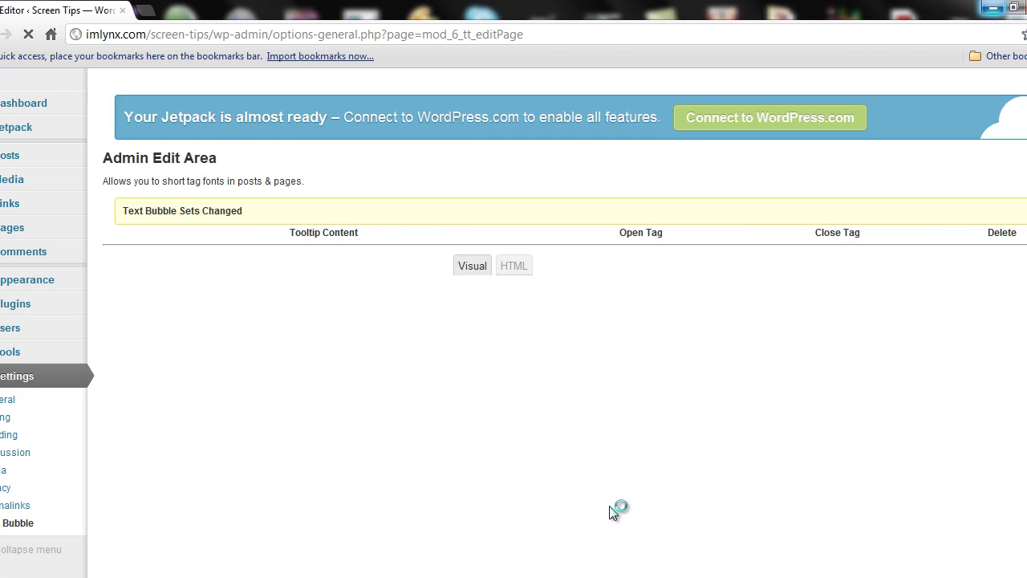
- Copy the open tag [BUBBLE-0] of the saved bubble and look over the empty bubble entry below it
left_click_drag(768, 420, 709, 420)
key("ctrl+c")
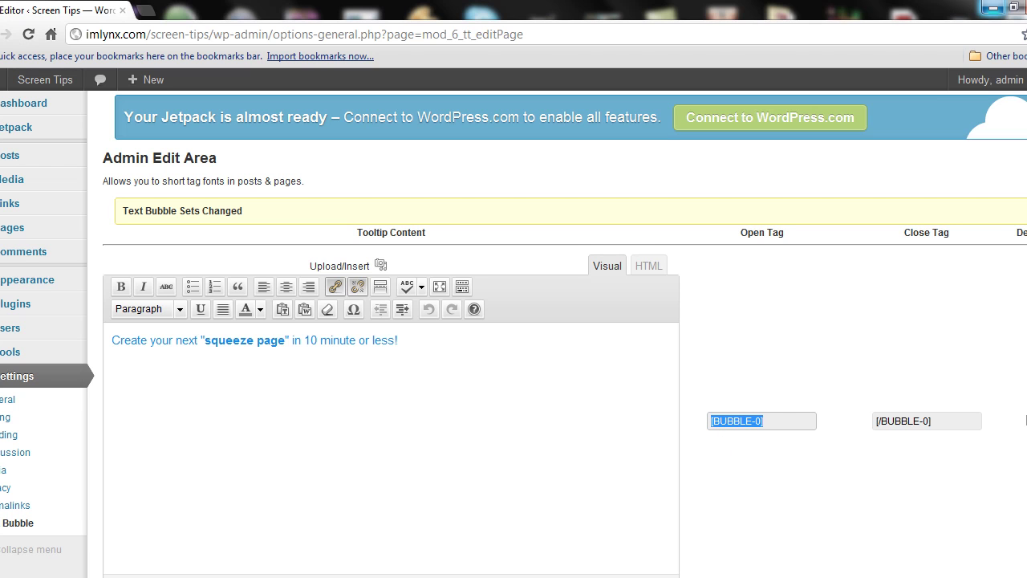
scroll(514, 334, "down", 5)
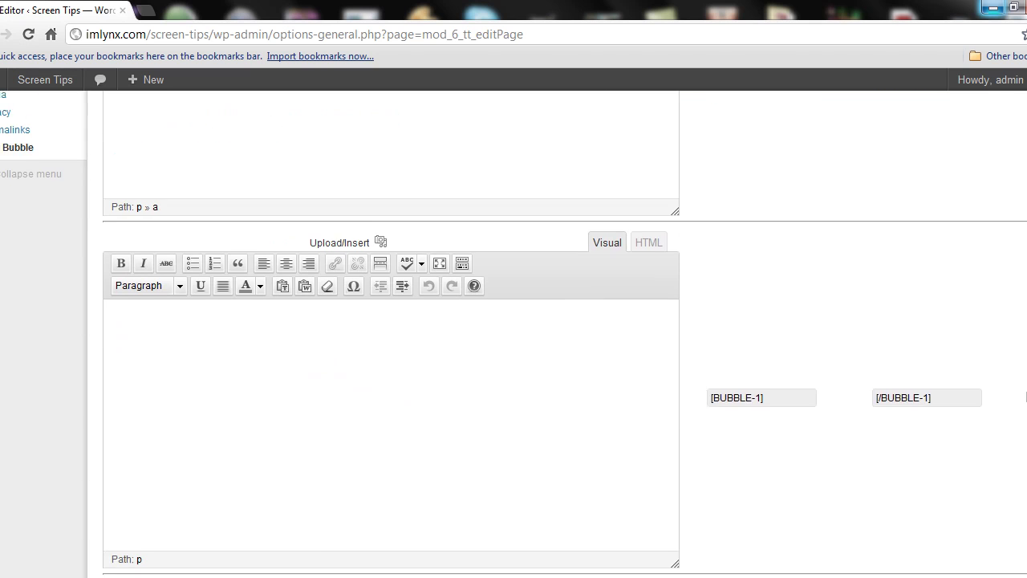
scroll(514, 334, "down", 1)
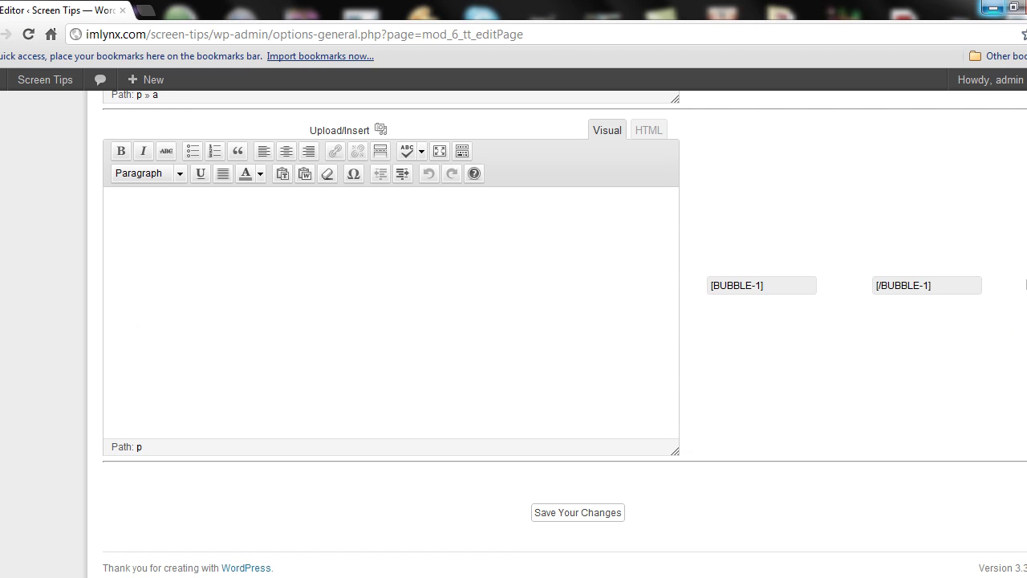
scroll(1009, 321, "up", 4)
scroll(513, 321, "up", 2)
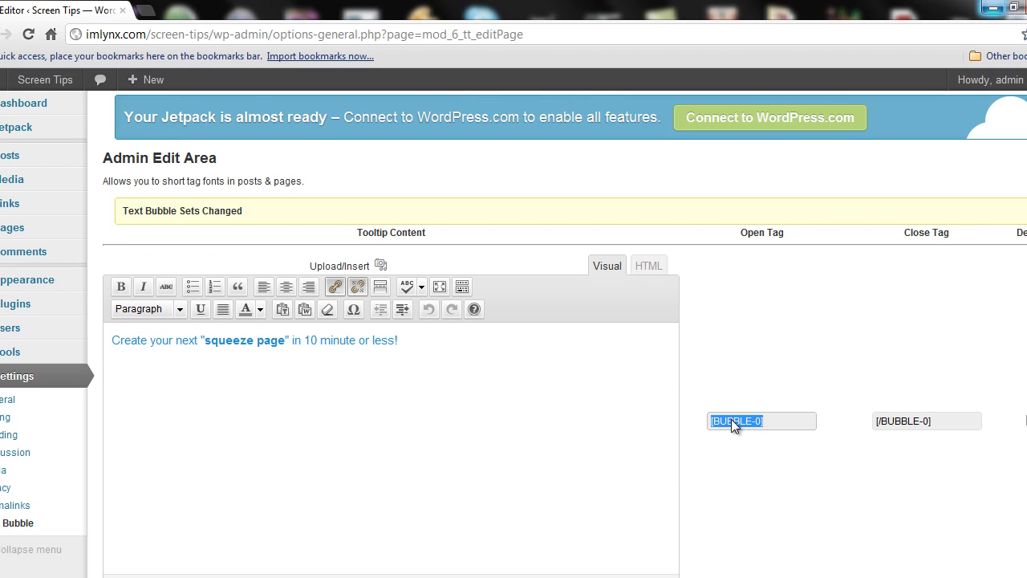
- Open the list of all pages in a new tab and edit the page "Create Your Next Squeeze In 10 Minutes Or Less!"
mouse_move(50, 229)
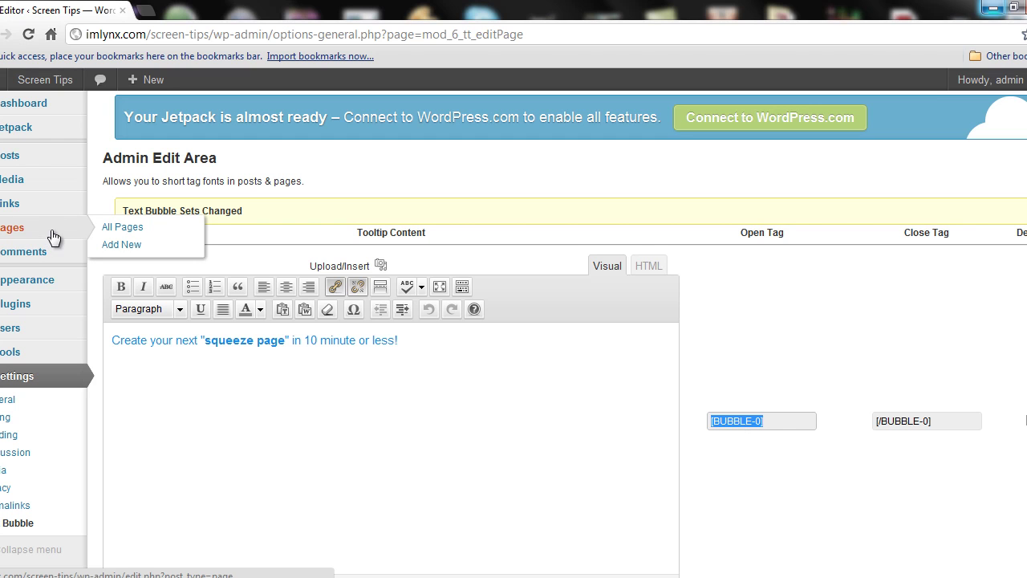
right_click(126, 227)
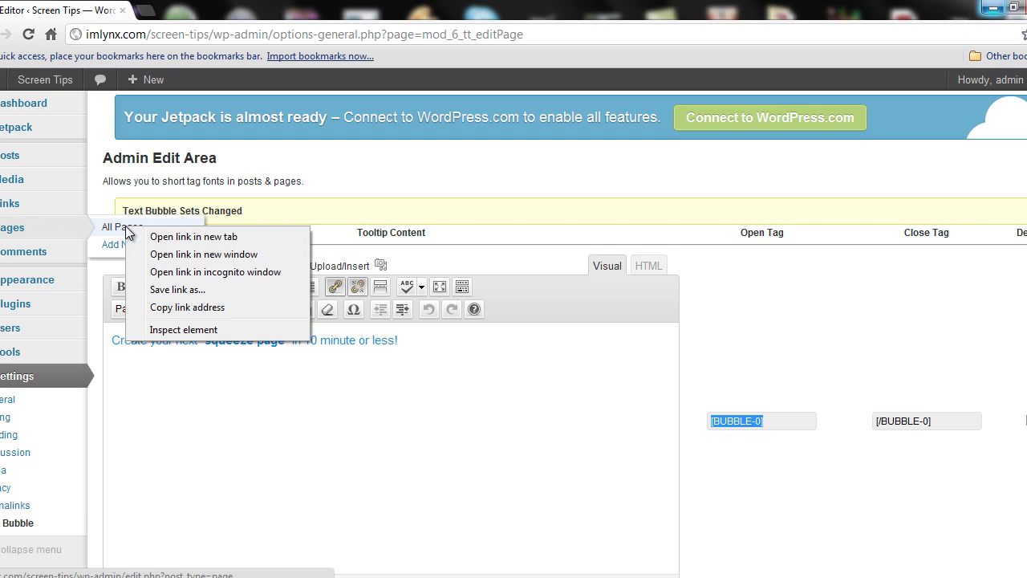
left_click(168, 240)
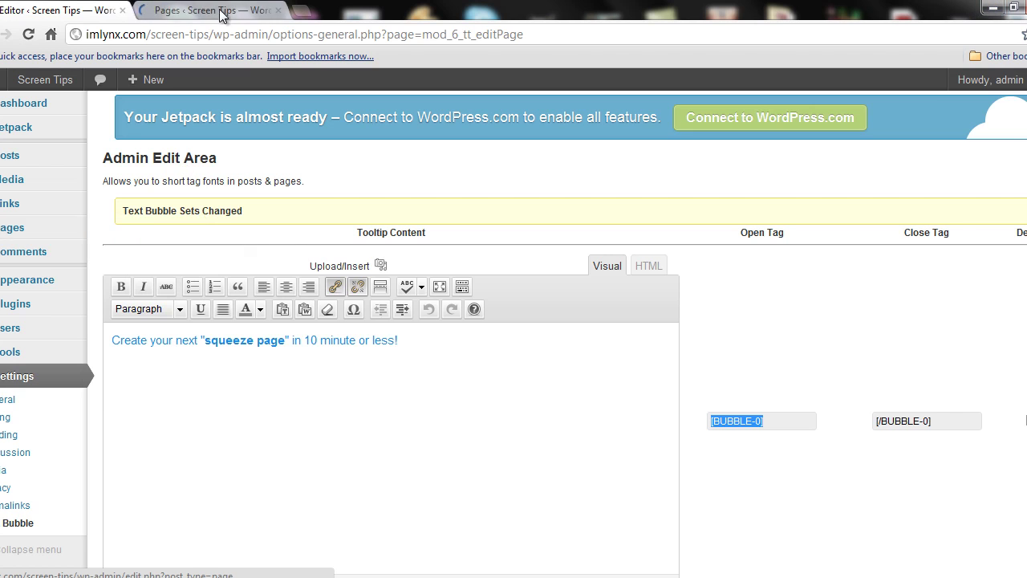
left_click(215, 11)
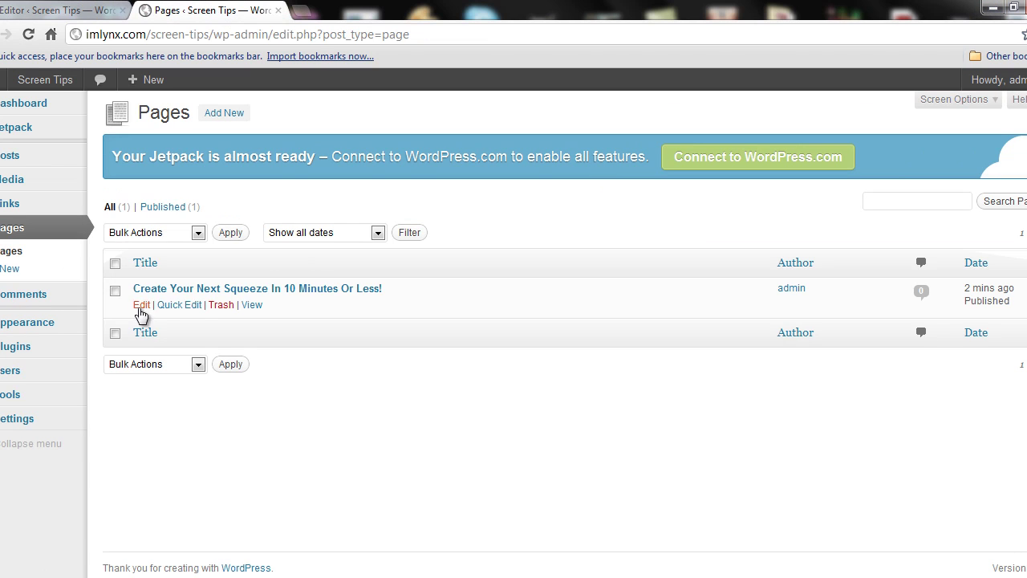
left_click(140, 306)
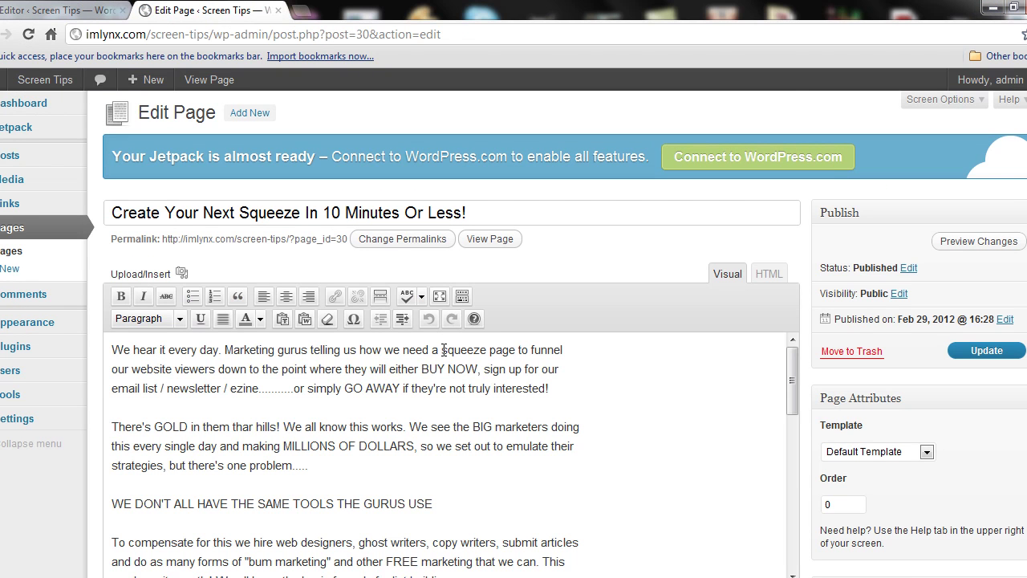
- Paste the open tag [BUBBLE-0] directly before "squeeze page" in the first sentence of the page body
left_click_drag(442, 350, 515, 349)
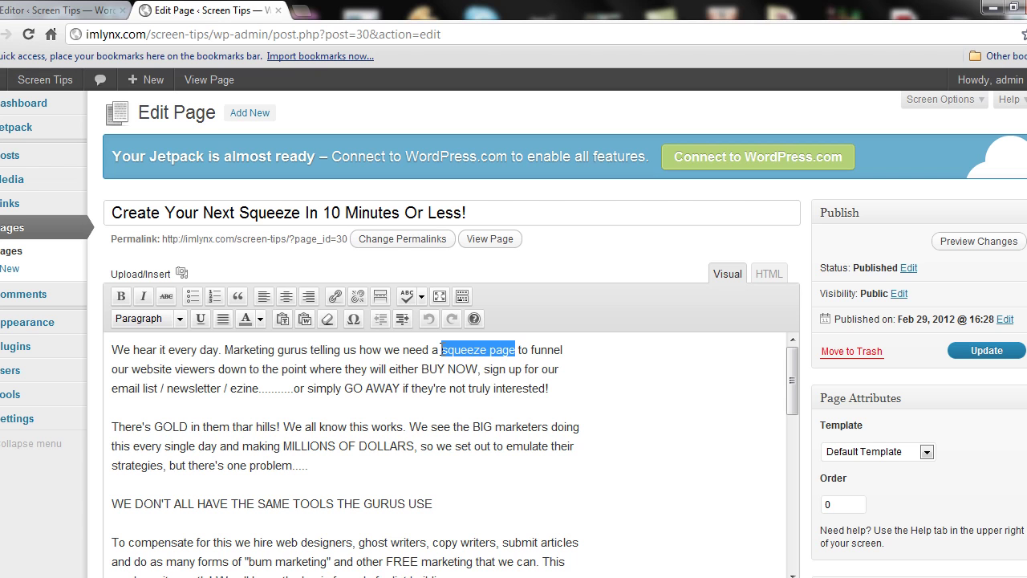
left_click(441, 350)
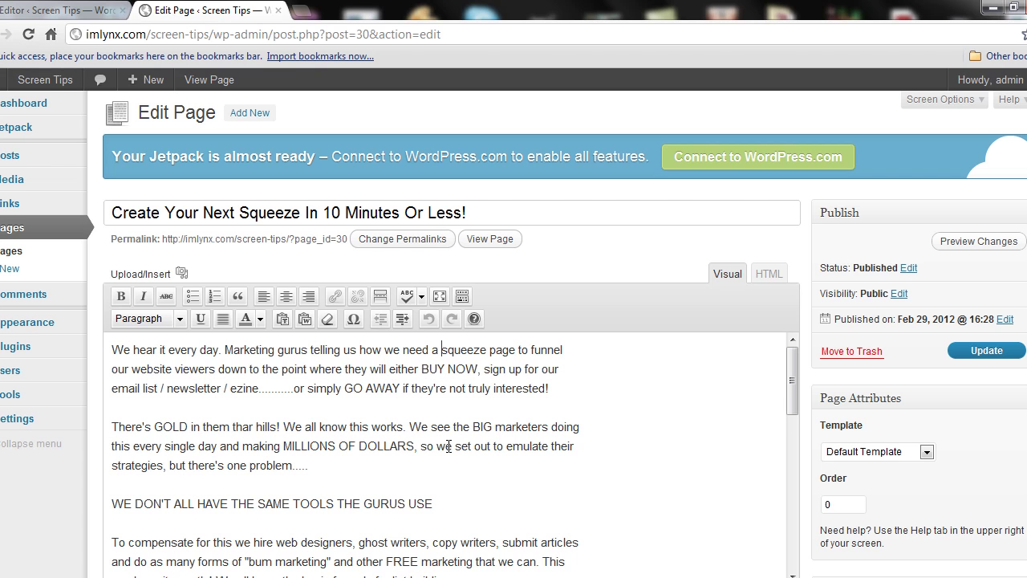
key("ctrl+v")
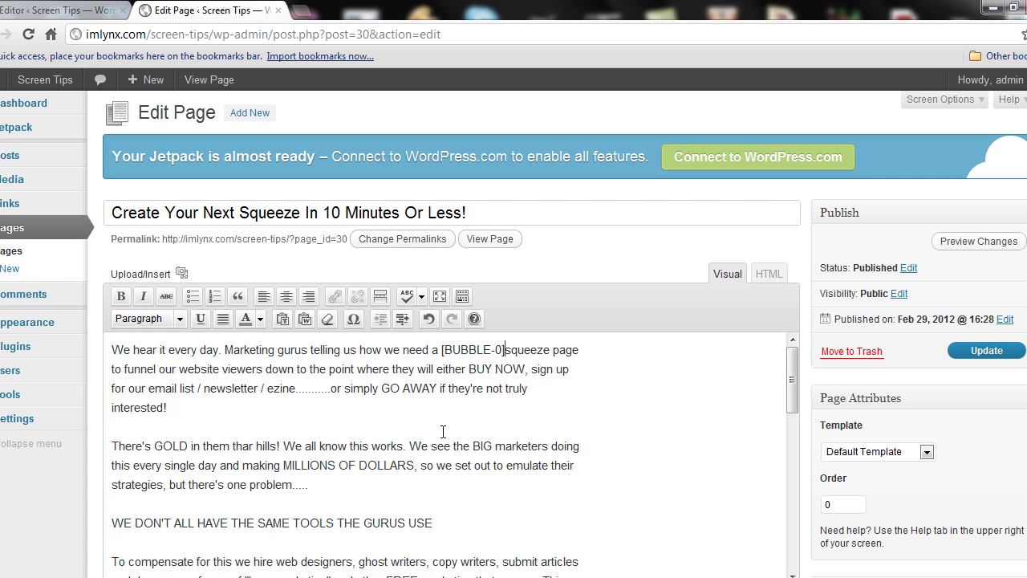
- Copy the bubble's close tag [/BUBBLE-0], paste it directly after "squeeze page" in the first sentence, and update the page
left_click(71, 8)
left_click_drag(876, 426, 946, 425)
key("ctrl+c")
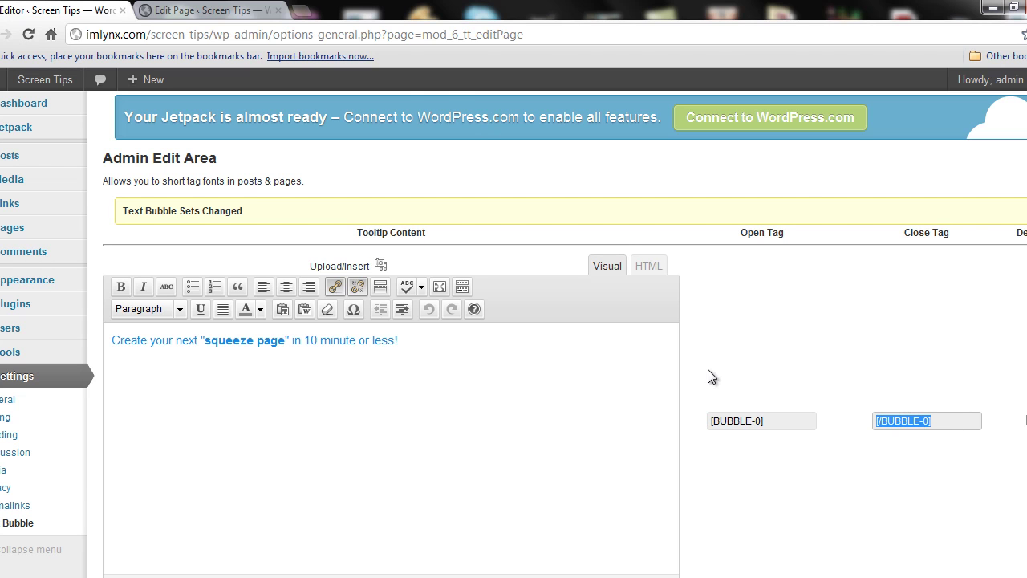
left_click(209, 9)
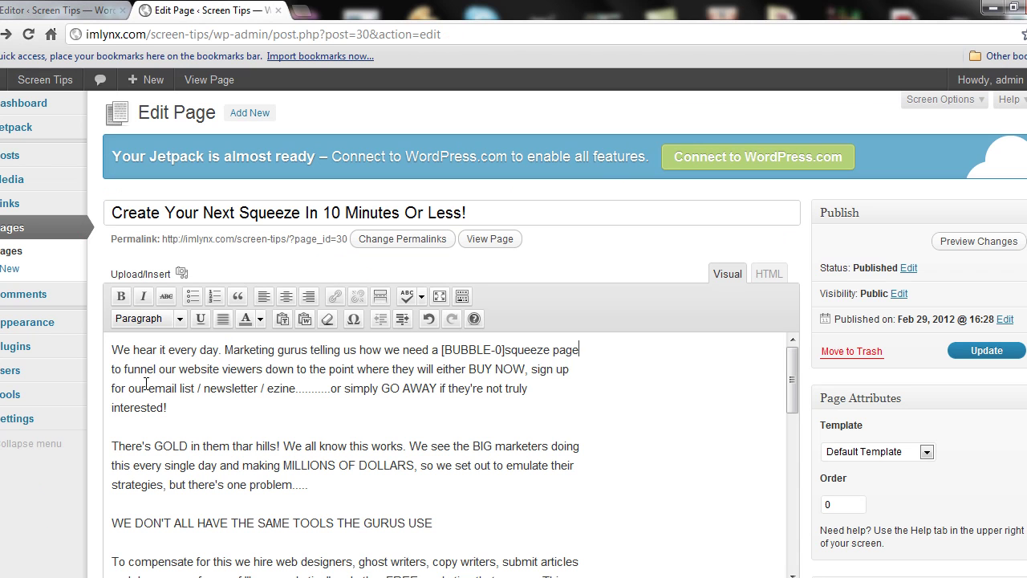
key("ctrl+v")
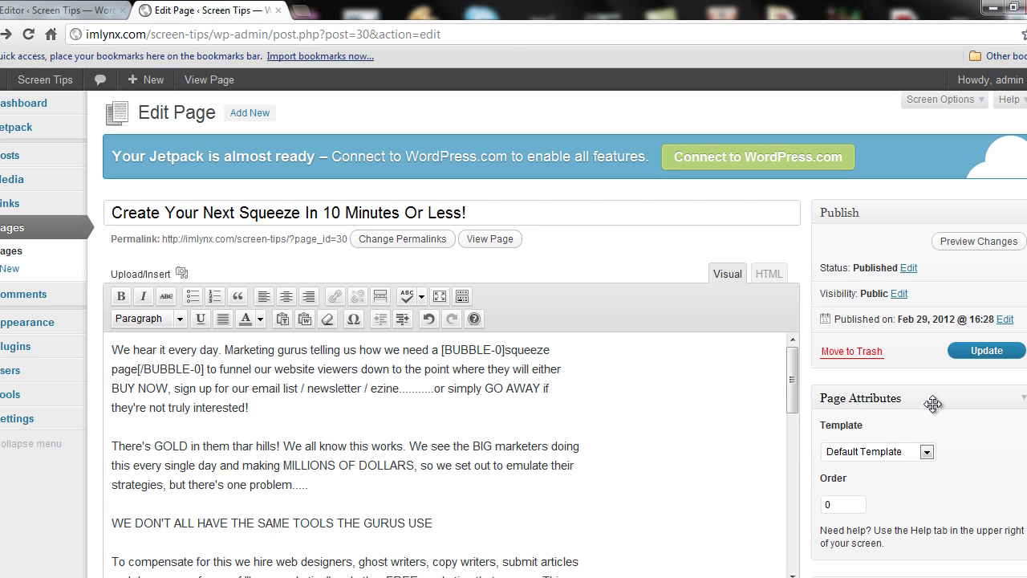
left_click(989, 353)
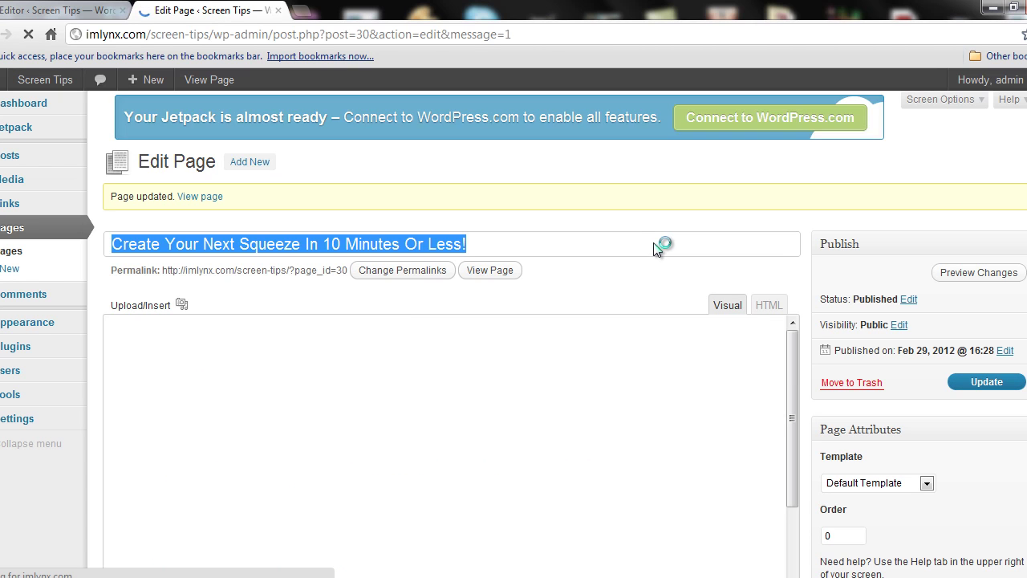
- Open the published page in a new tab and look over how its body text displays
right_click(489, 277)
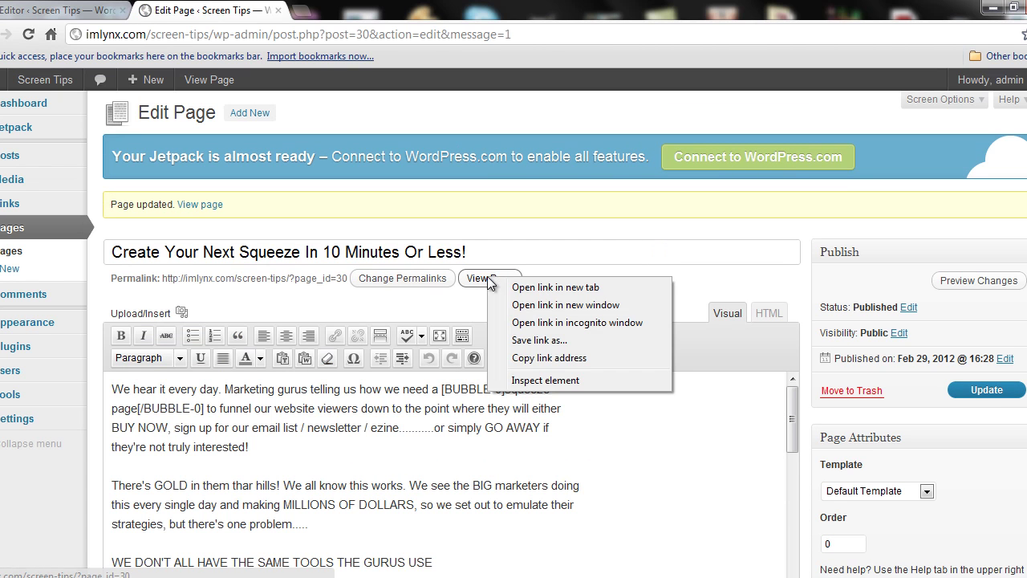
left_click(508, 287)
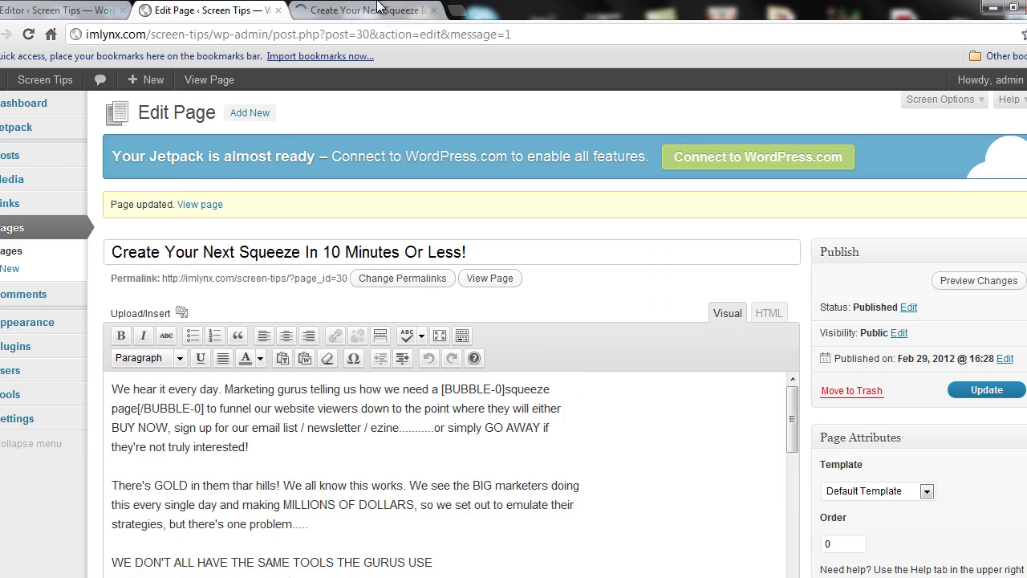
left_click(381, 10)
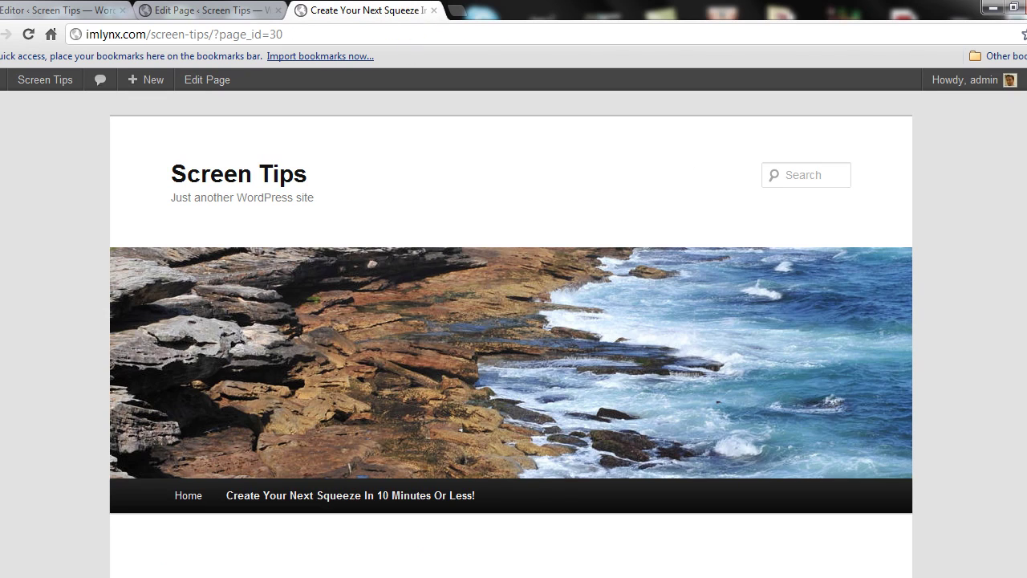
scroll(512, 334, "down", 8)
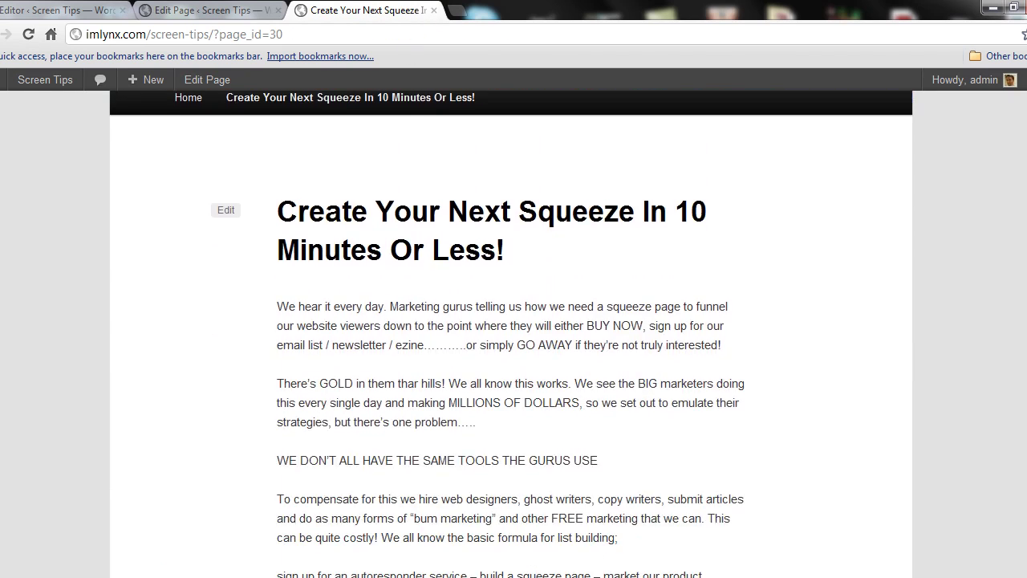
scroll(511, 334, "down", 8)
scroll(511, 334, "up", 4)
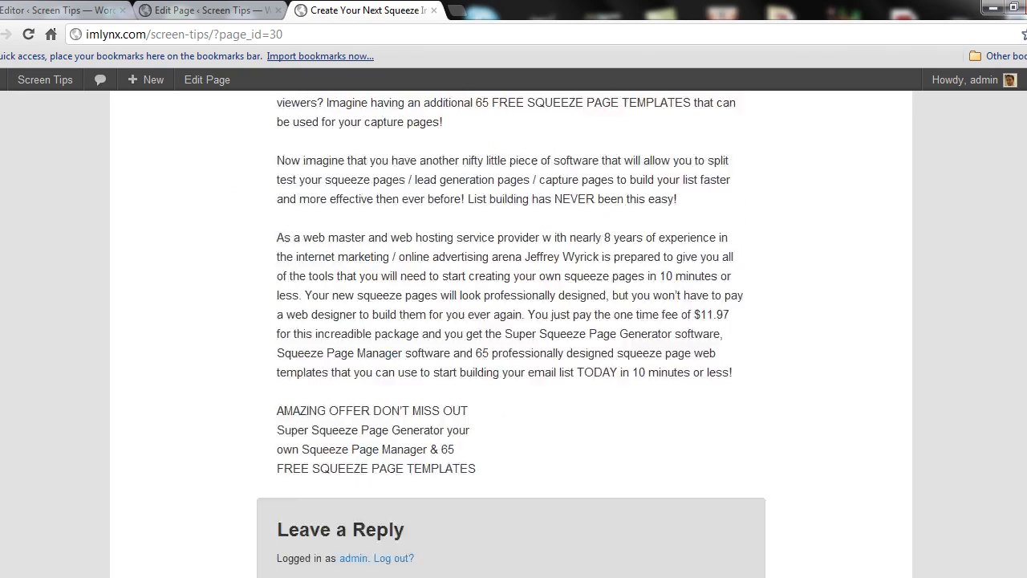
scroll(511, 334, "up", 6)
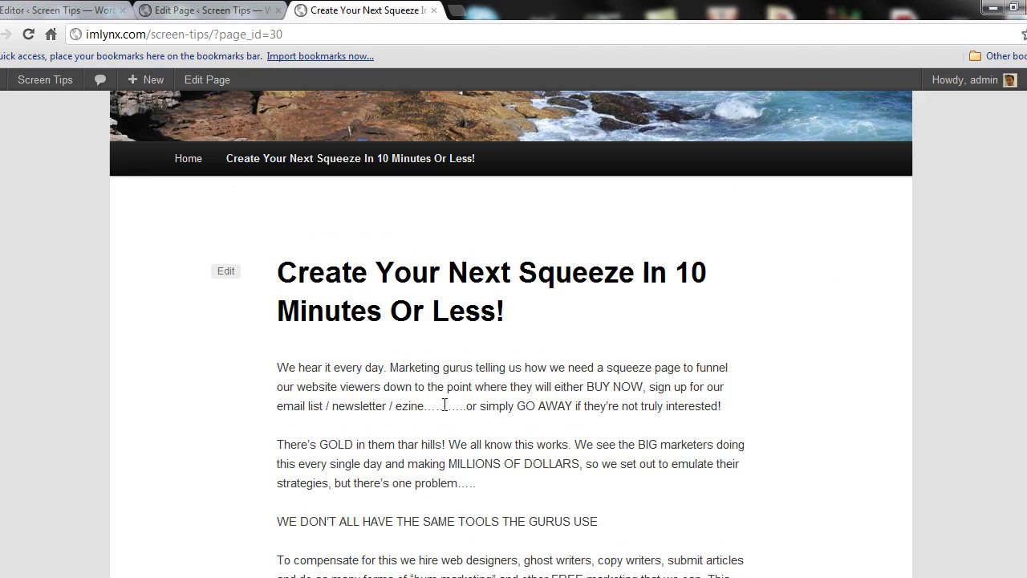
- Make the tagged words "squeeze page" in the page body blue and underlined, and update the page
left_click(200, 14)
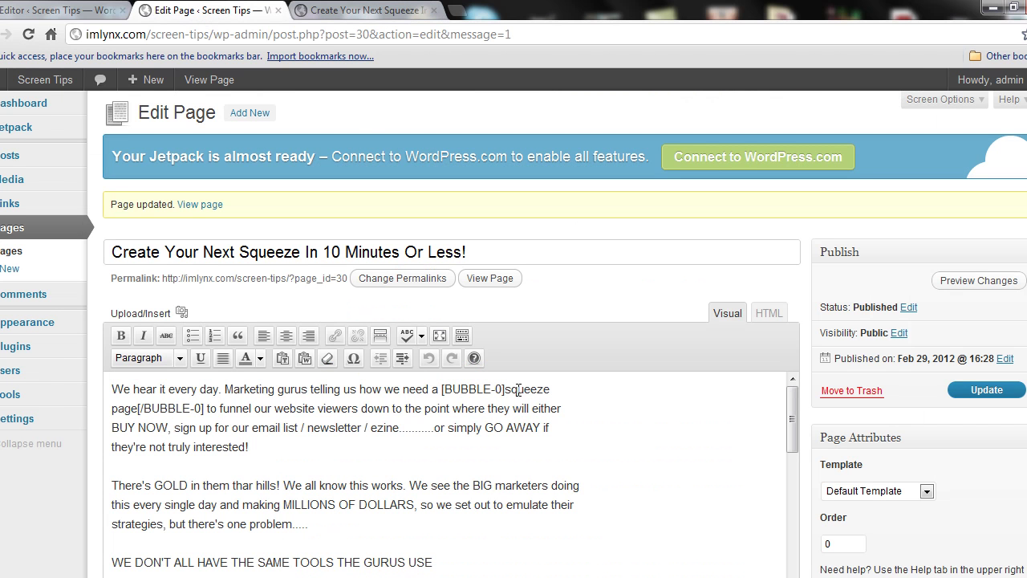
left_click_drag(504, 391, 138, 408)
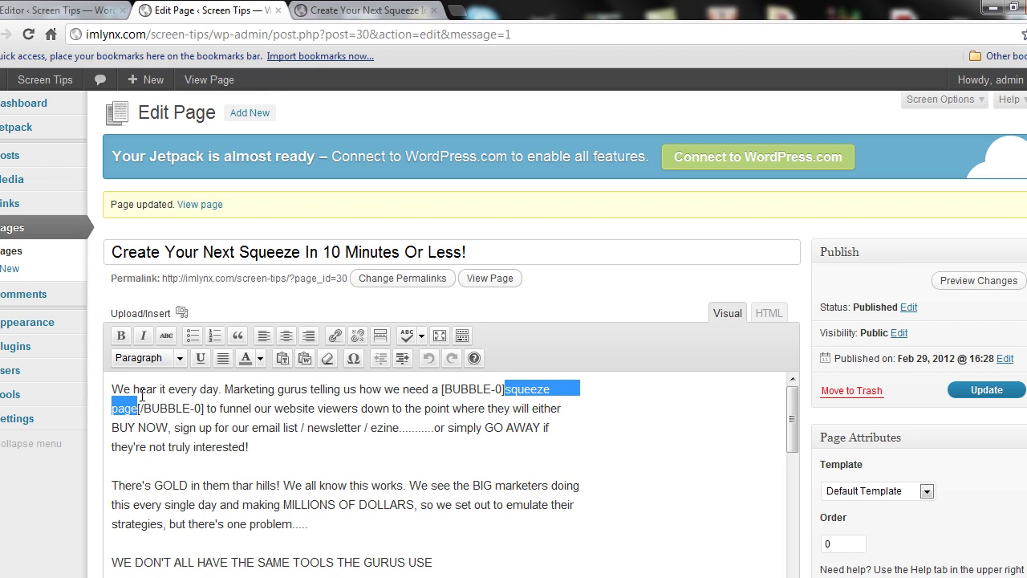
left_click(260, 360)
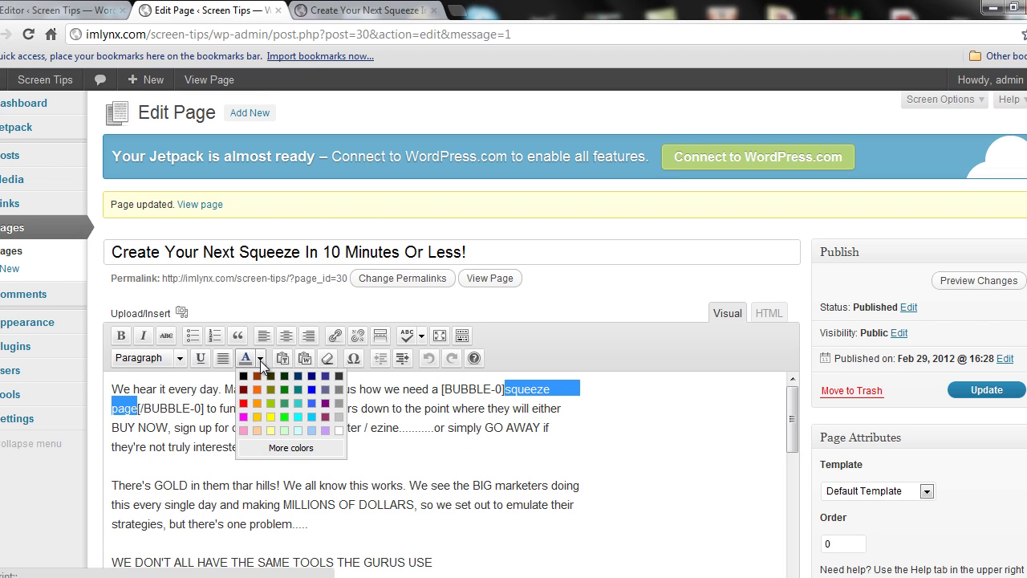
left_click(311, 389)
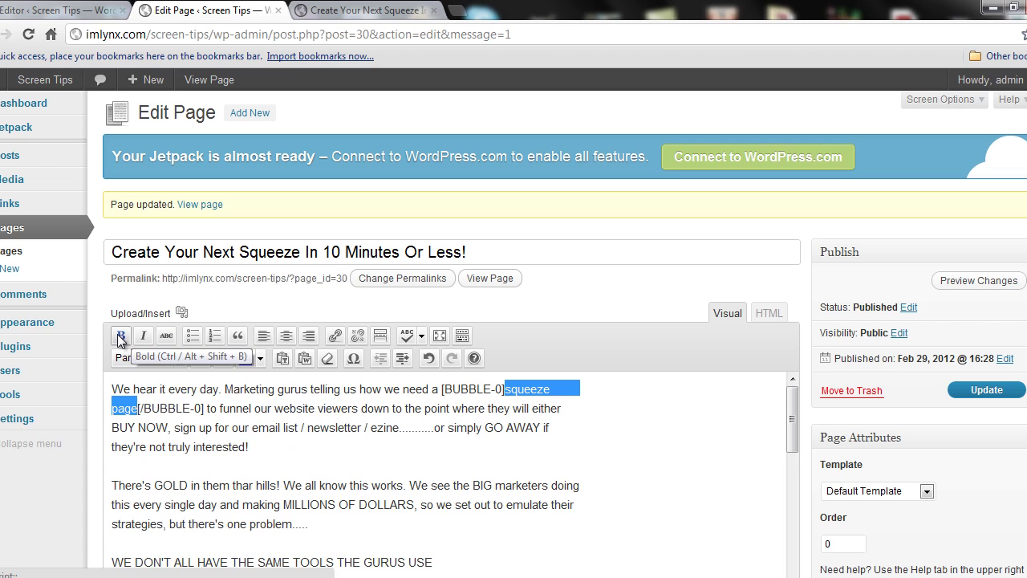
left_click(201, 358)
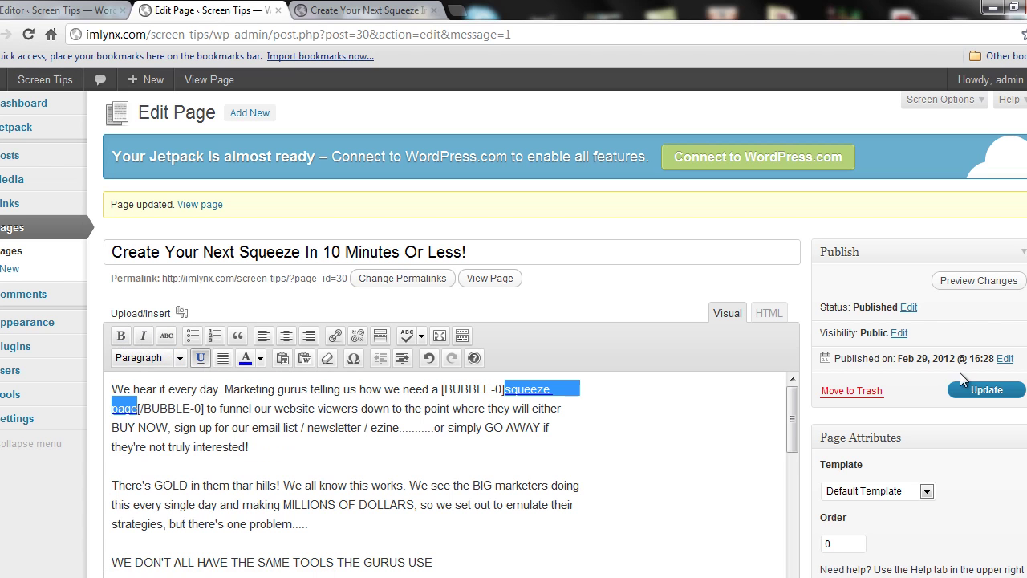
left_click(986, 390)
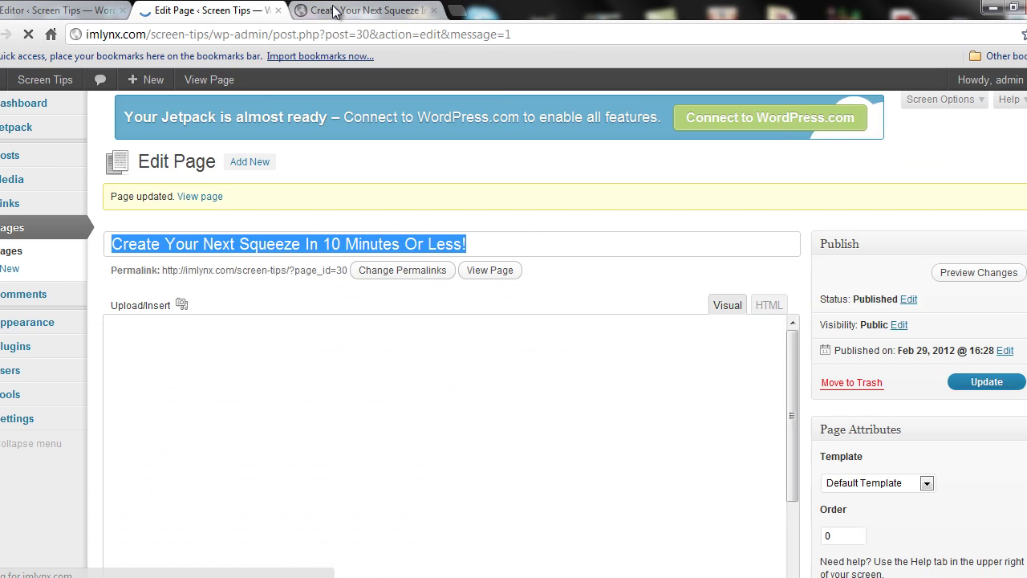
- Reload the published page and display the tooltip on "squeeze page"
left_click(325, 10)
left_click(28, 37)
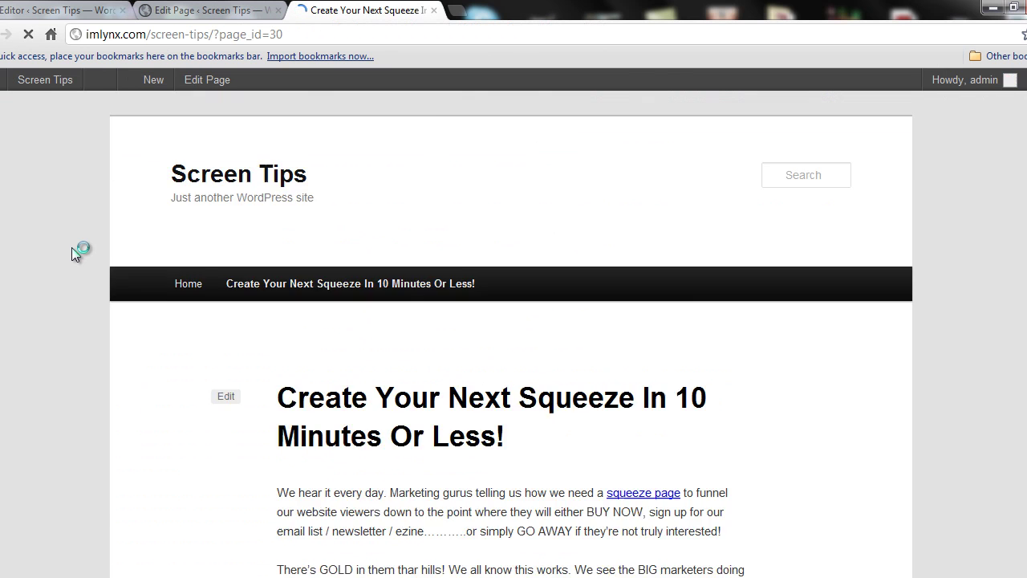
mouse_move(640, 373)
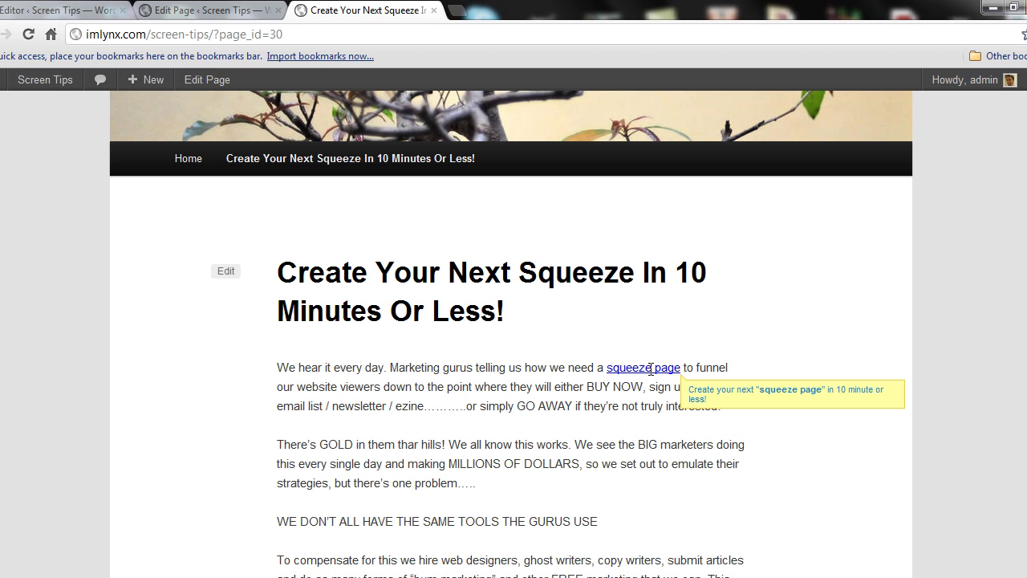
- Reword the end of the [BUBBLE-0] tooltip content to "in just 10 minute!" and save the text bubble changes
left_click(61, 16)
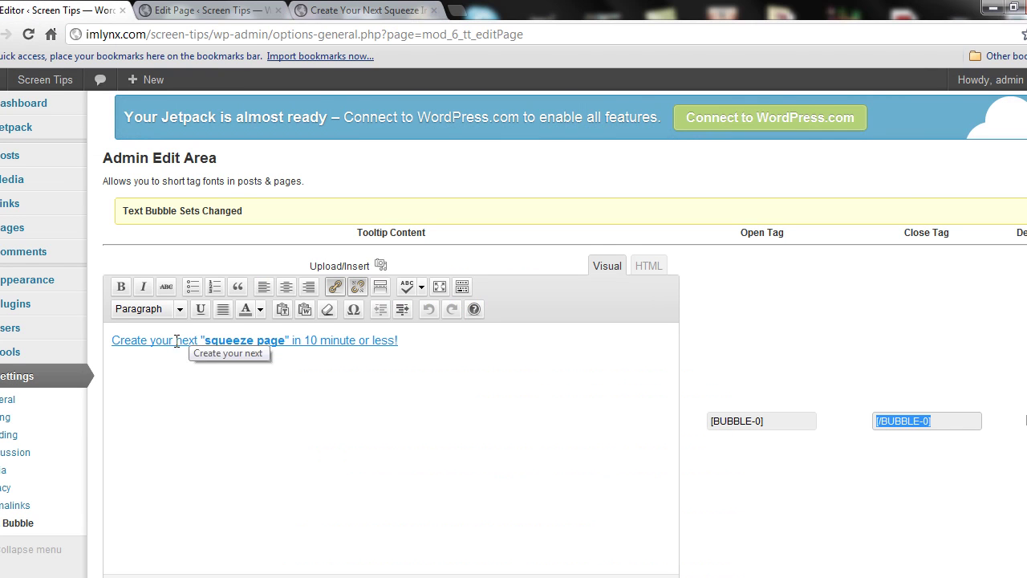
left_click(311, 340)
type("just")
left_click_drag(378, 340, 417, 340)
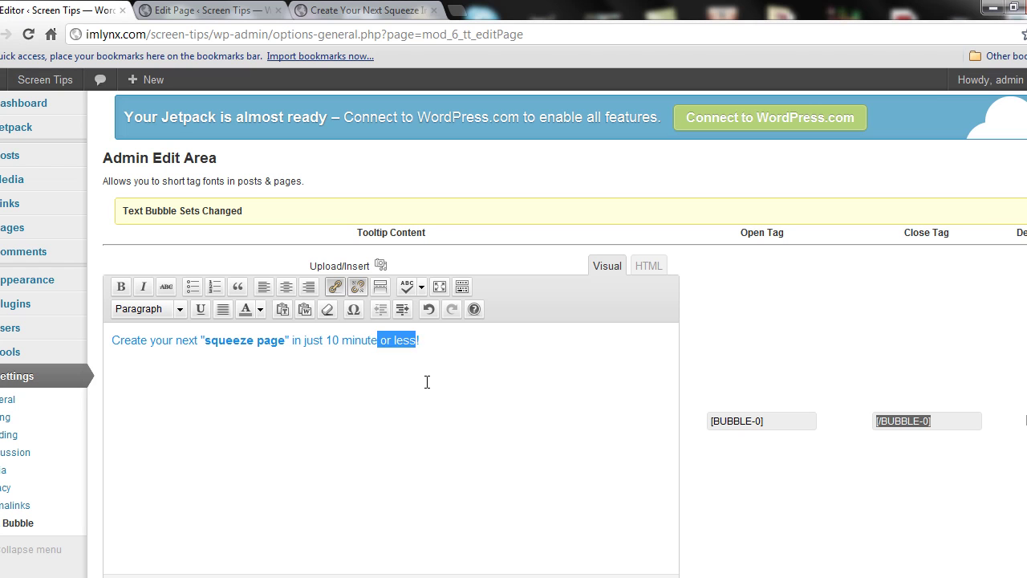
key("BackSpace")
scroll(635, 479, "down", 6)
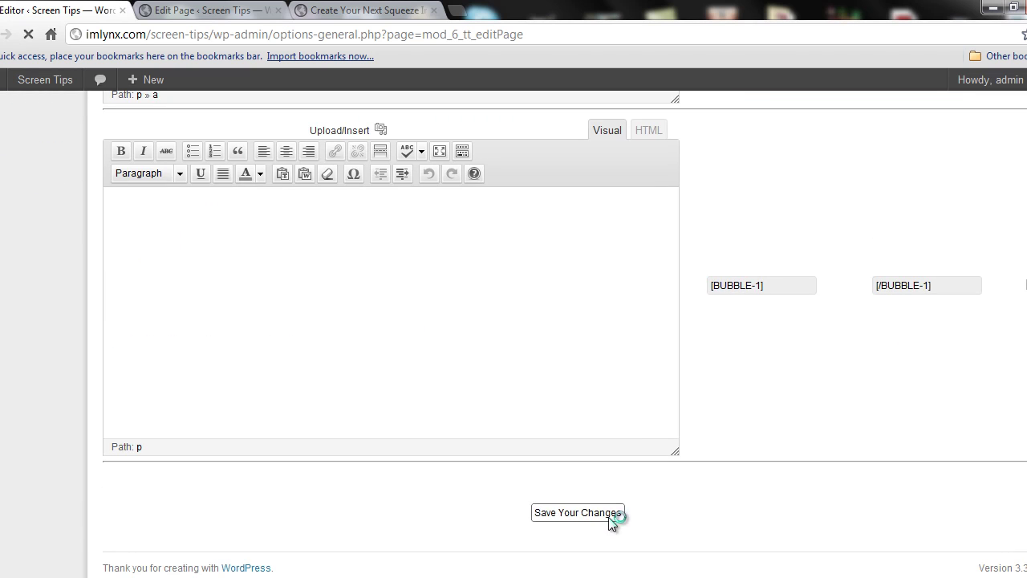
left_click(609, 513)
- Reload the published page and check the reworded tooltip on "squeeze page"
left_click(348, 10)
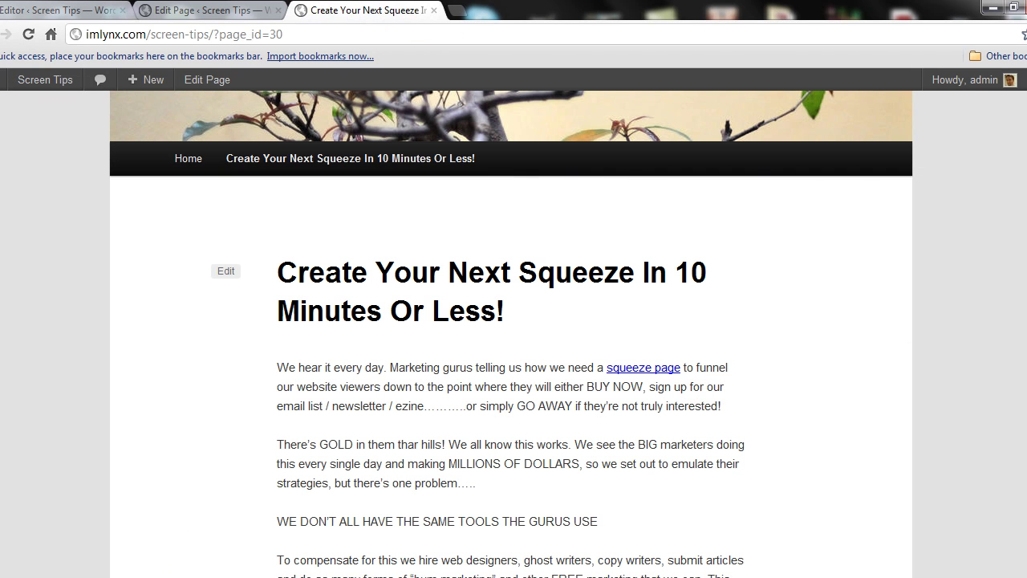
left_click(29, 35)
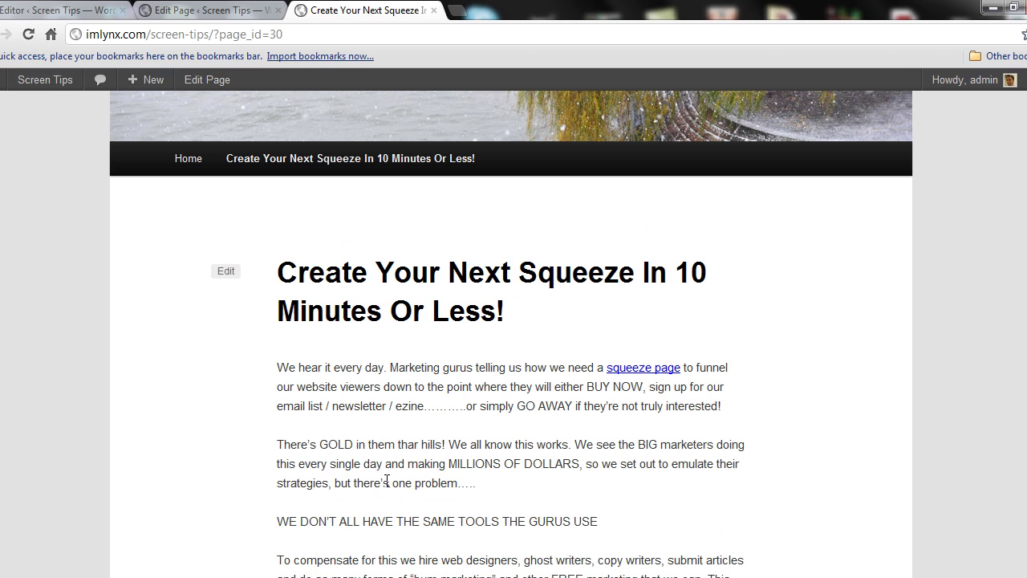
mouse_move(656, 366)
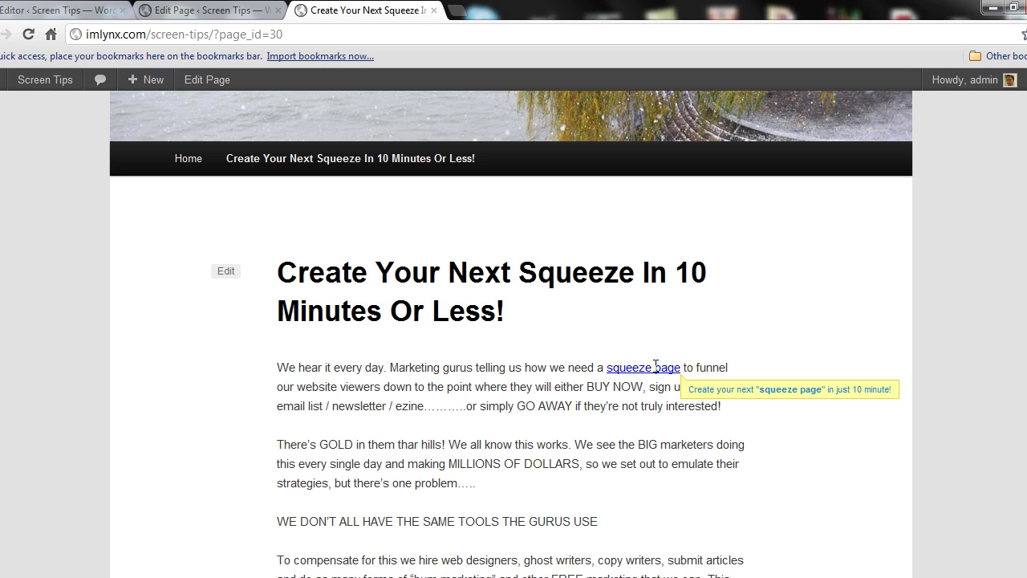
- Follow the tooltip's link to the Wikipedia article "Squeeze page", look it over, and close it
left_click(709, 391)
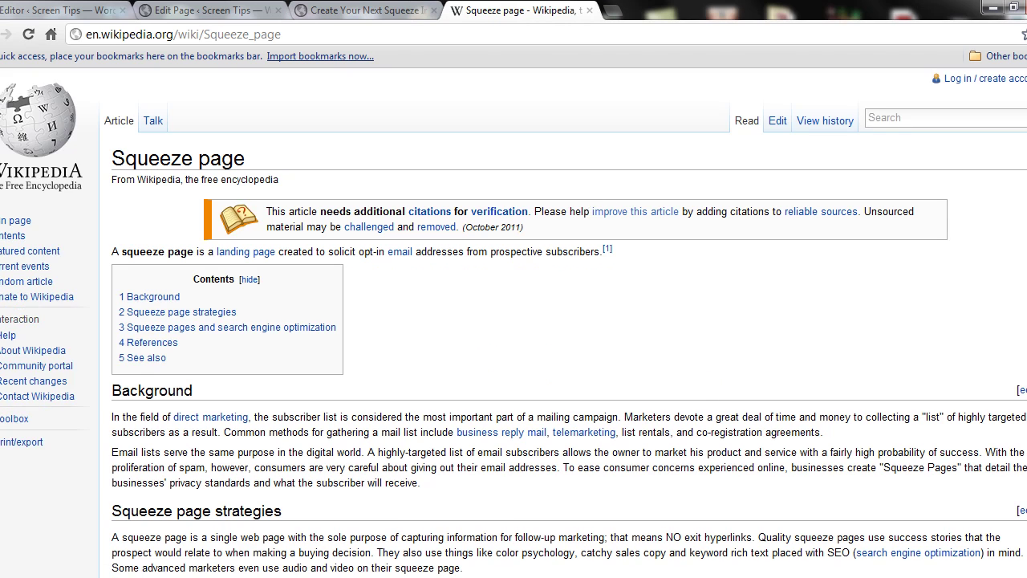
scroll(514, 321, "down", 12)
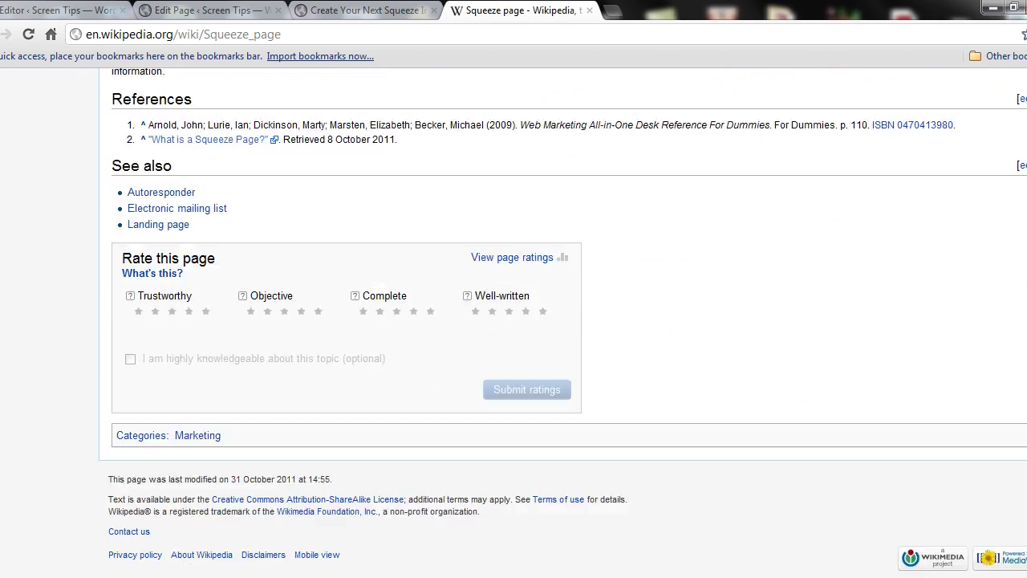
scroll(514, 321, "up", 12)
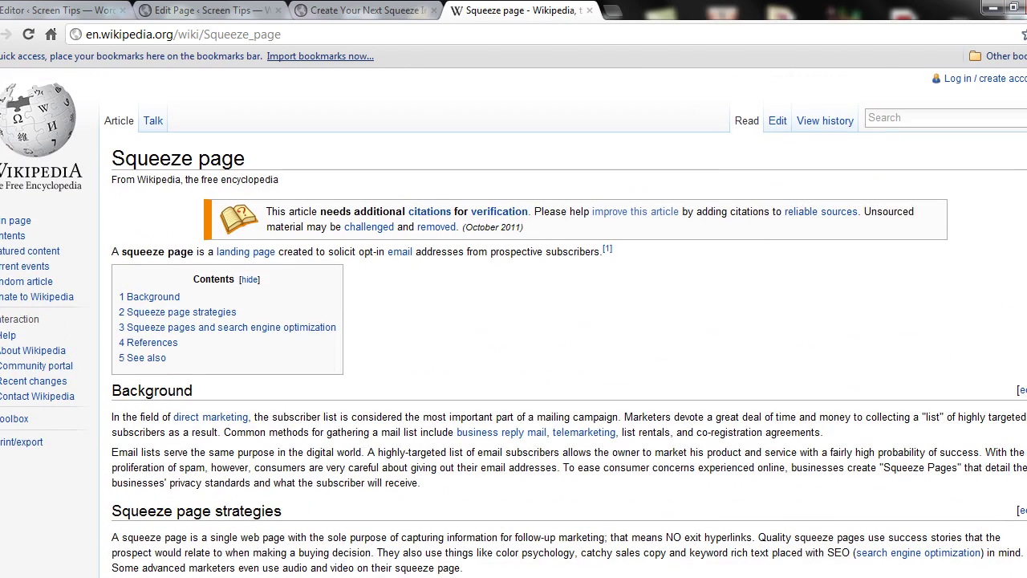
left_click(589, 10)
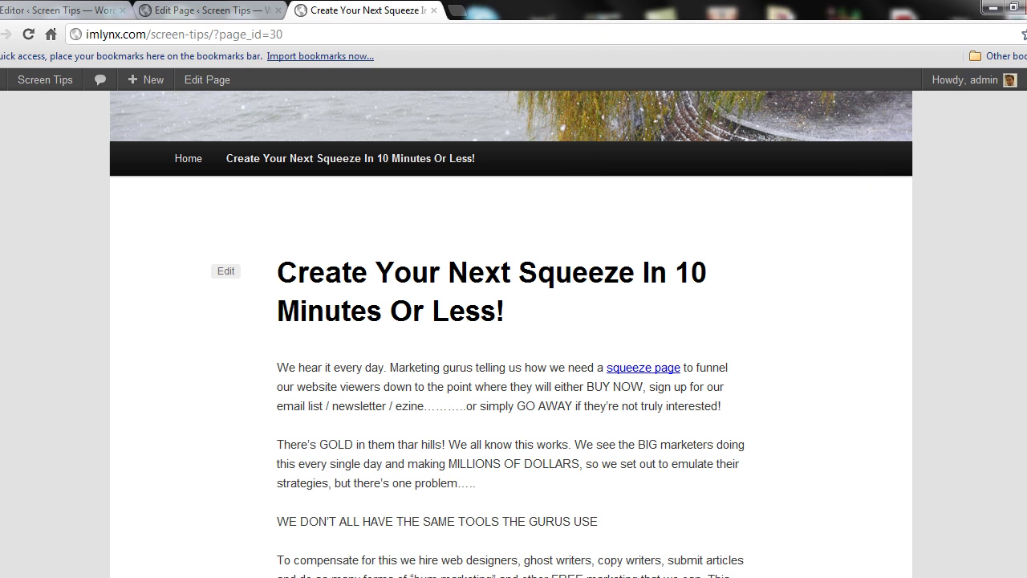
scroll(510, 337, "down", 5)
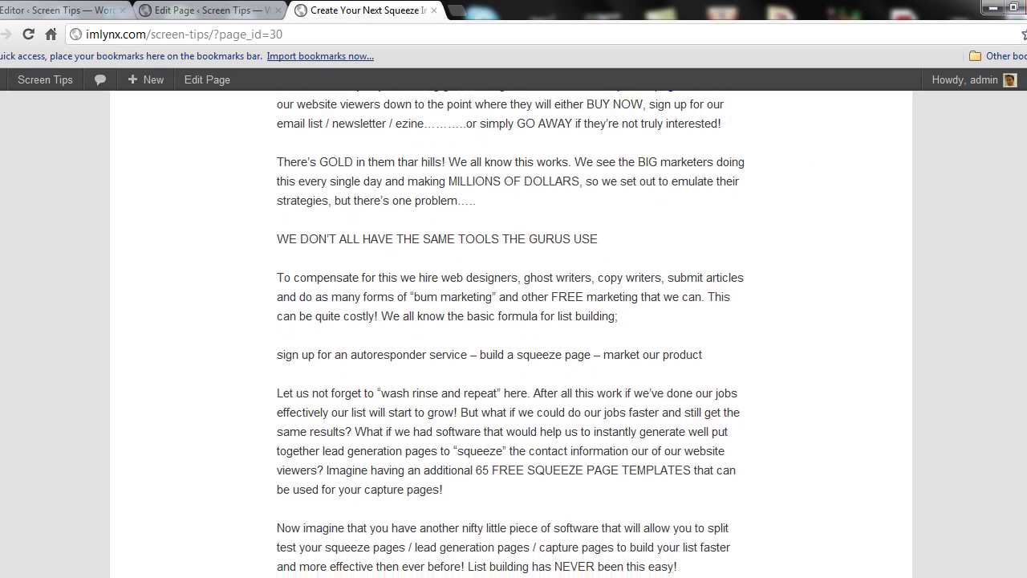
scroll(510, 337, "down", 4)
scroll(510, 337, "up", 7)
scroll(511, 337, "up", 3)
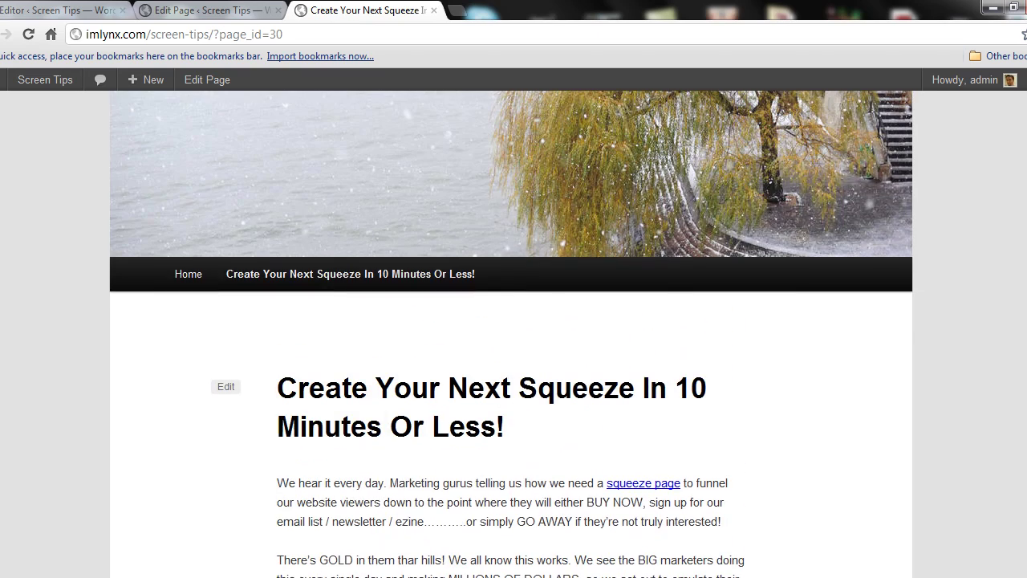
- Search Google for "squeeze page" in a new tab and look through the results
left_click(461, 9)
type("s")
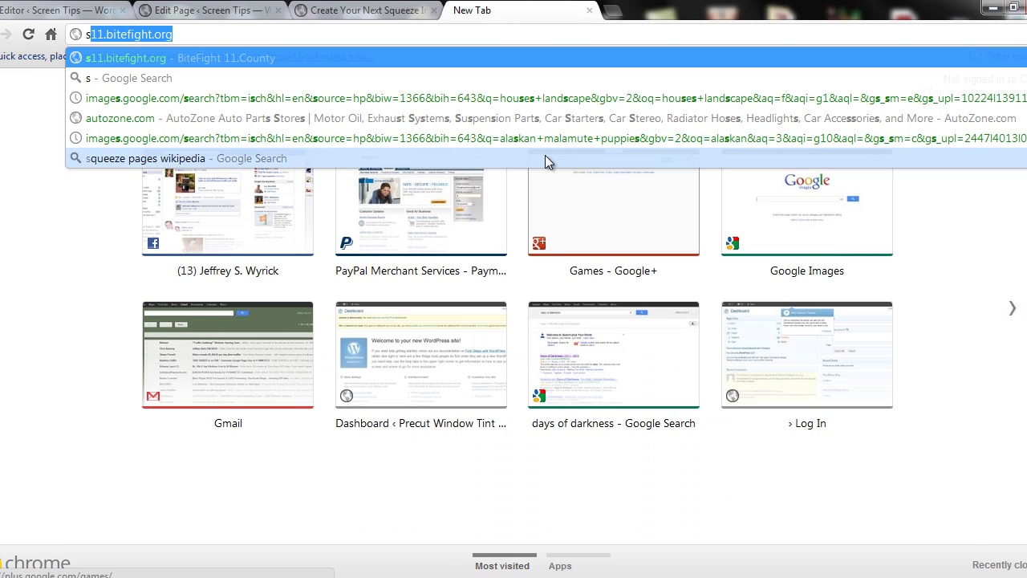
type("queeze page")
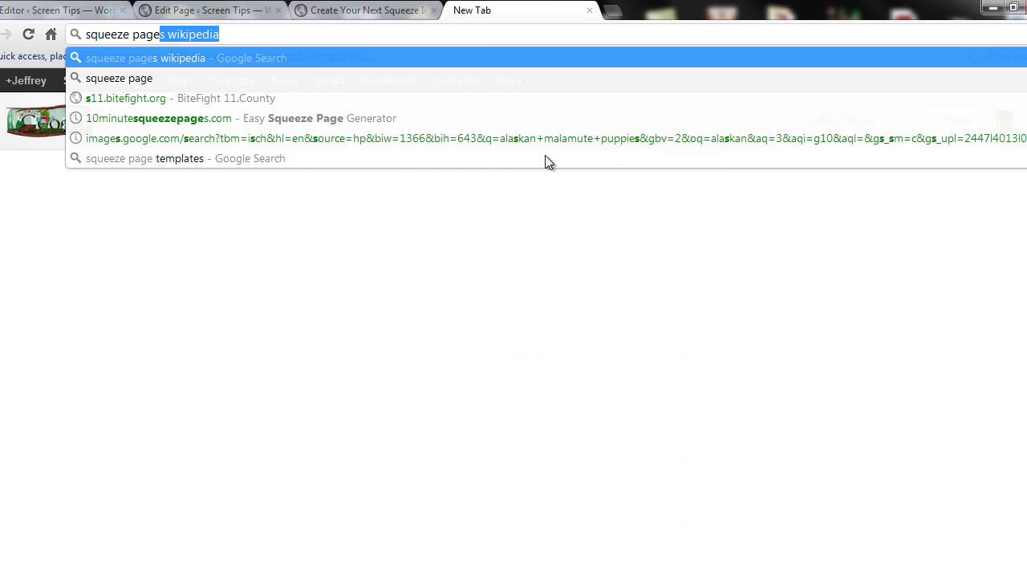
key("Return")
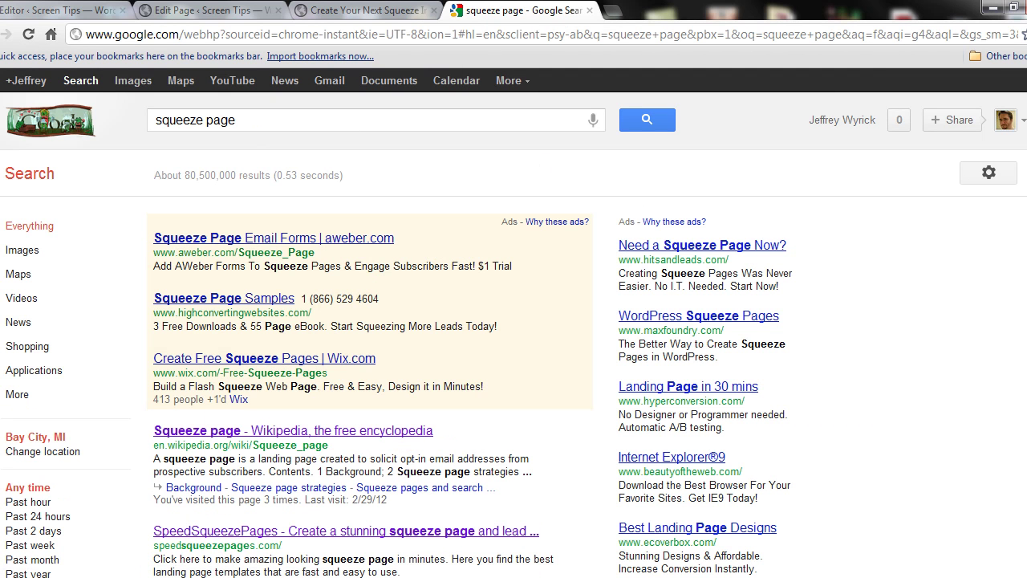
scroll(514, 321, "down", 3)
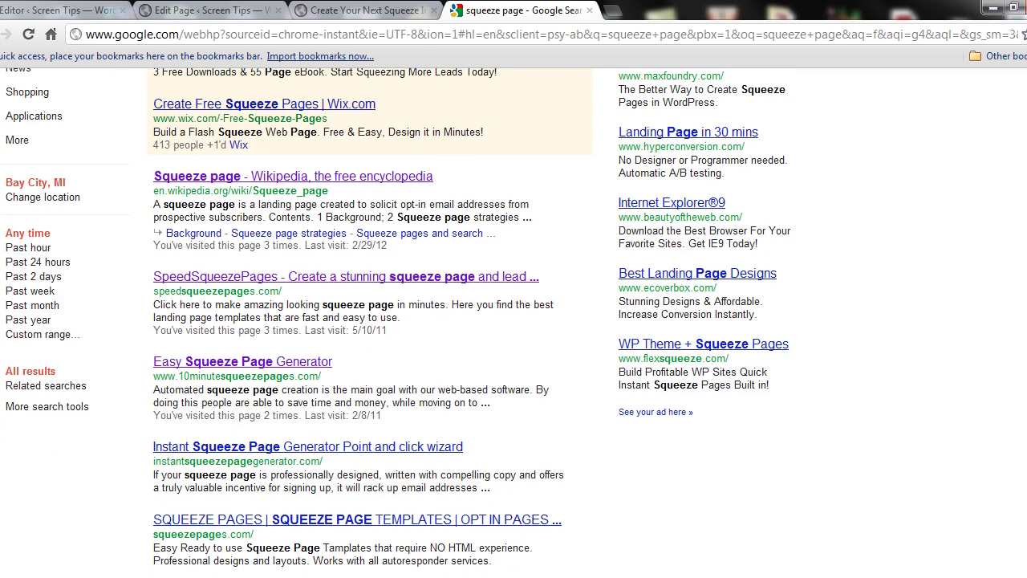
scroll(513, 321, "down", 3)
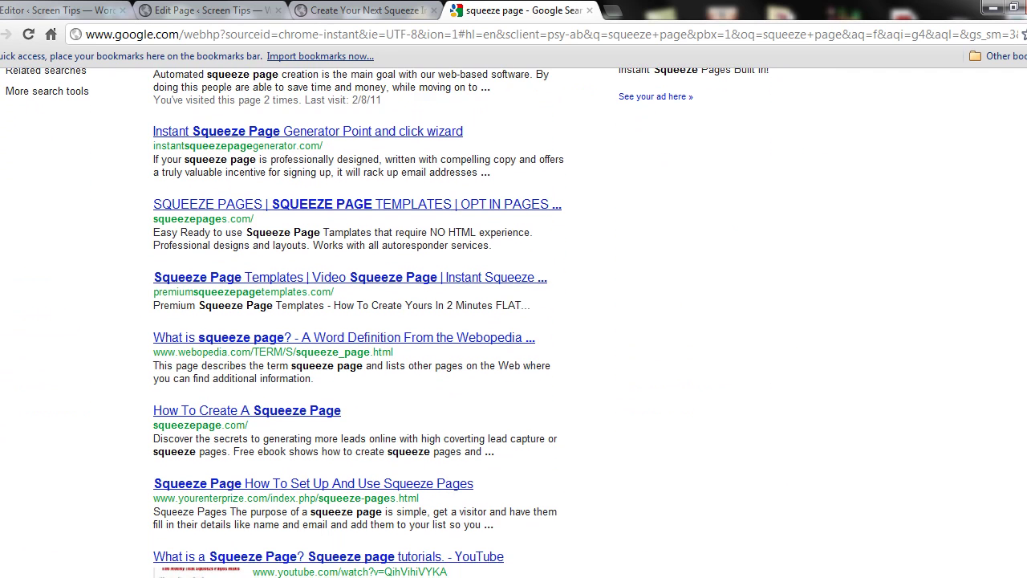
- Open the Webopedia definition of "squeeze page" from the search results in a new tab and look it over
scroll(386, 322, "down", 1)
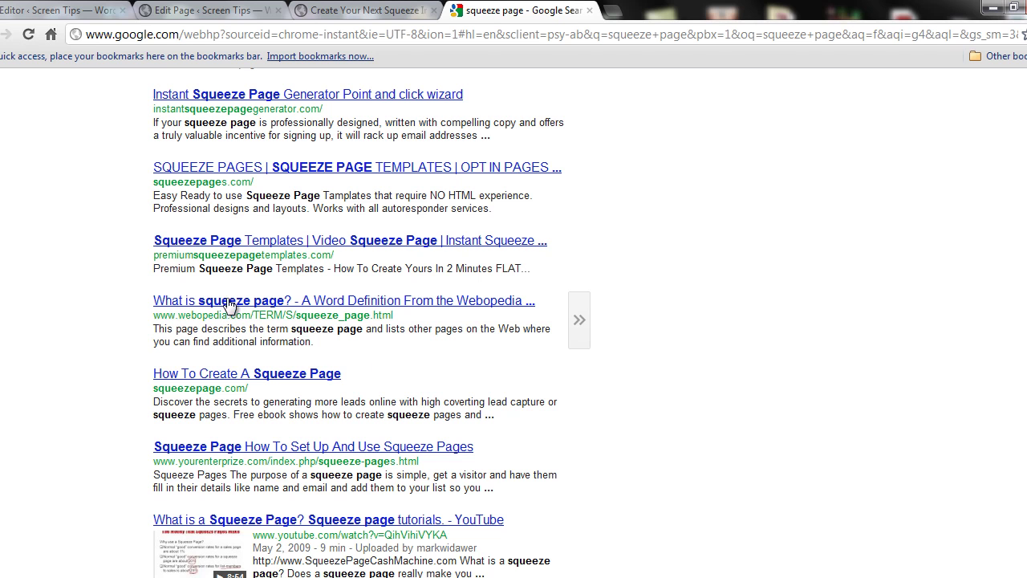
mouse_move(582, 321)
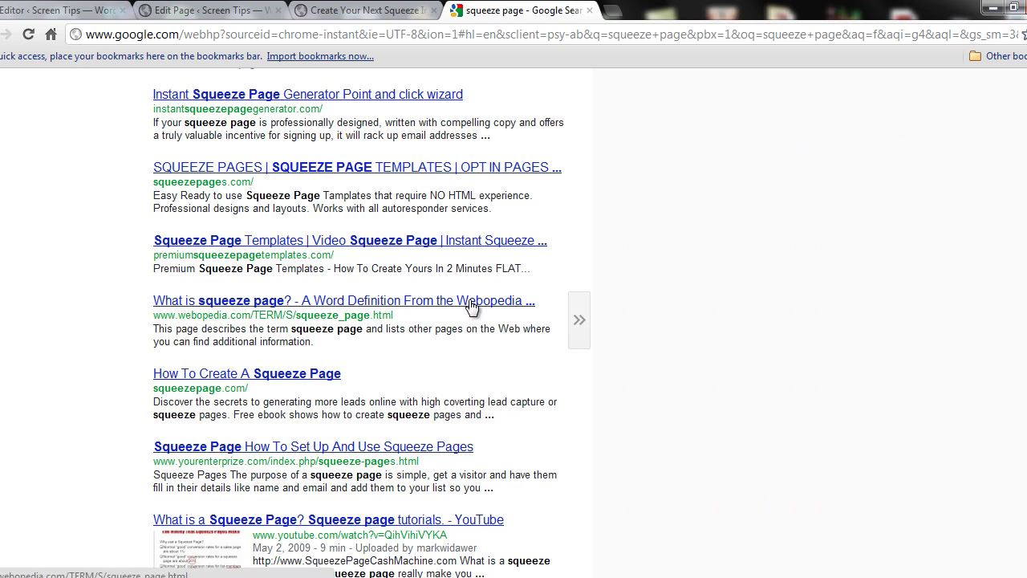
right_click(479, 303)
left_click(482, 310)
left_click(674, 9)
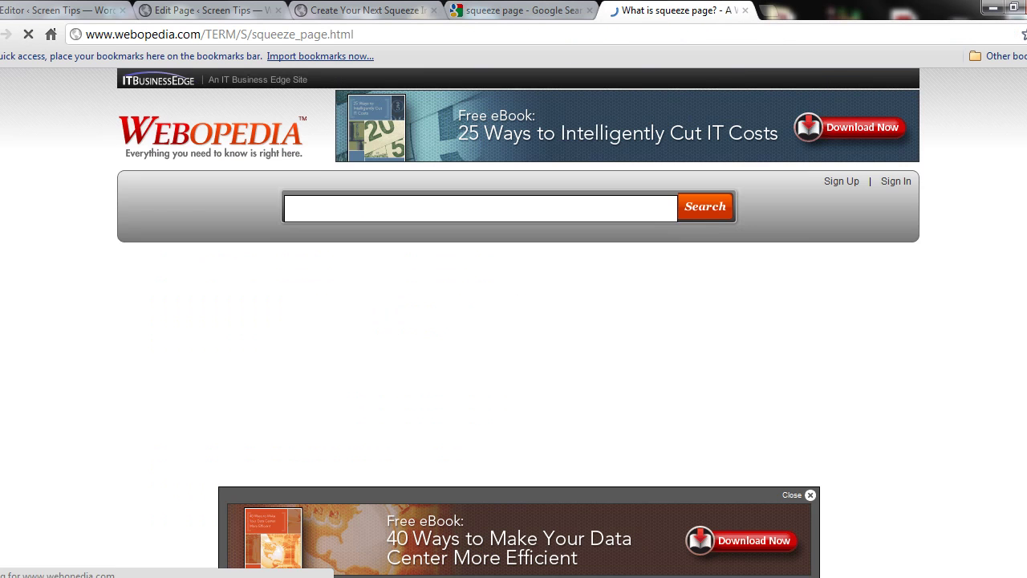
scroll(514, 321, "down", 6)
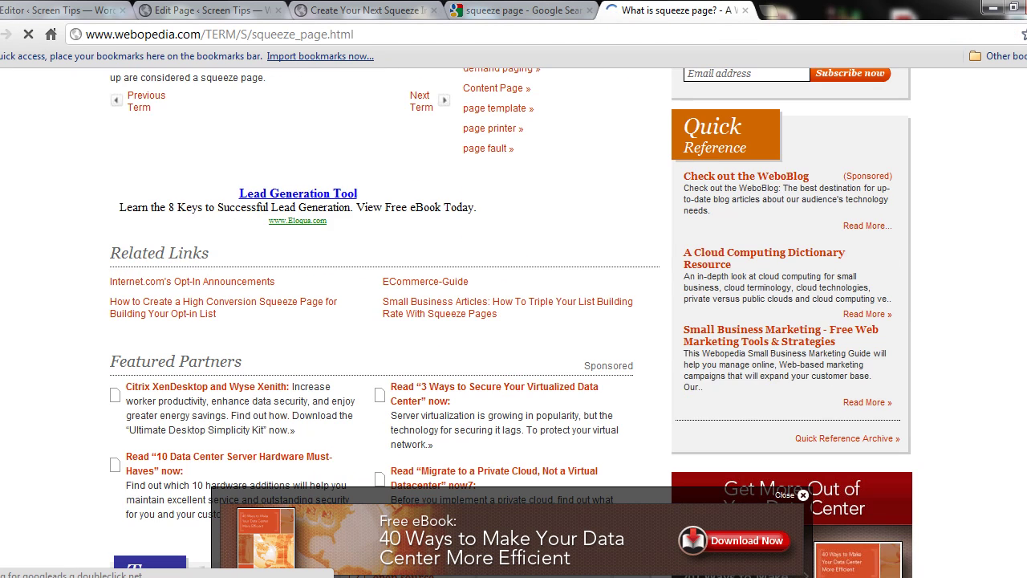
scroll(513, 321, "up", 6)
- Copy the URL of the Webopedia article, and close both the article and the Google results
left_click(309, 34)
key("ctrl+c")
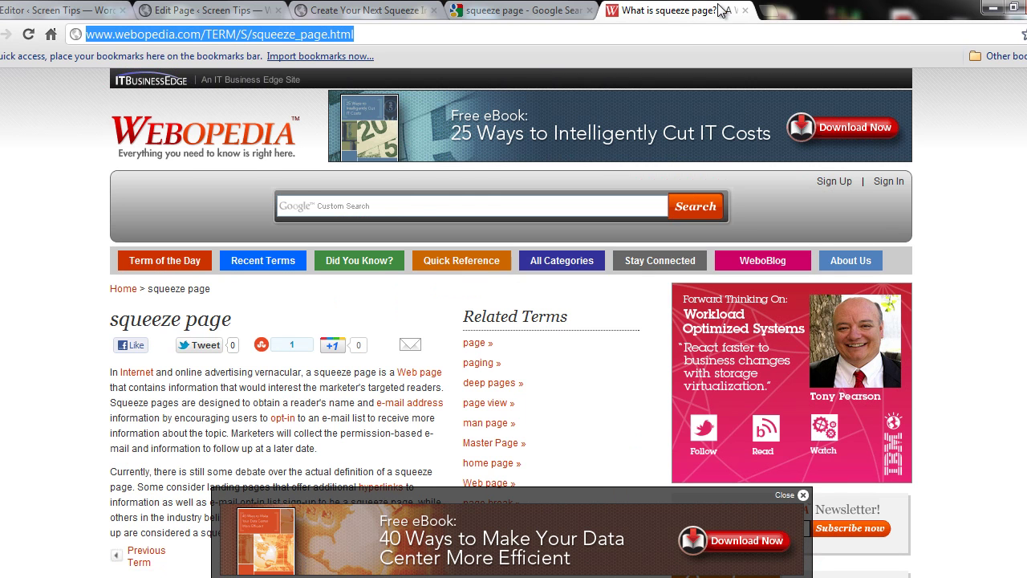
left_click(745, 11)
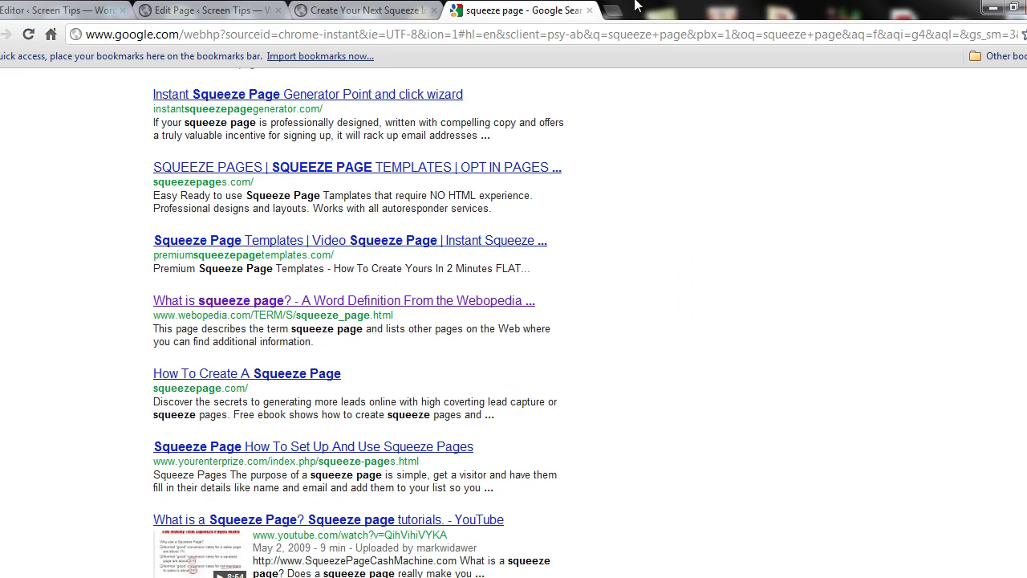
left_click(591, 10)
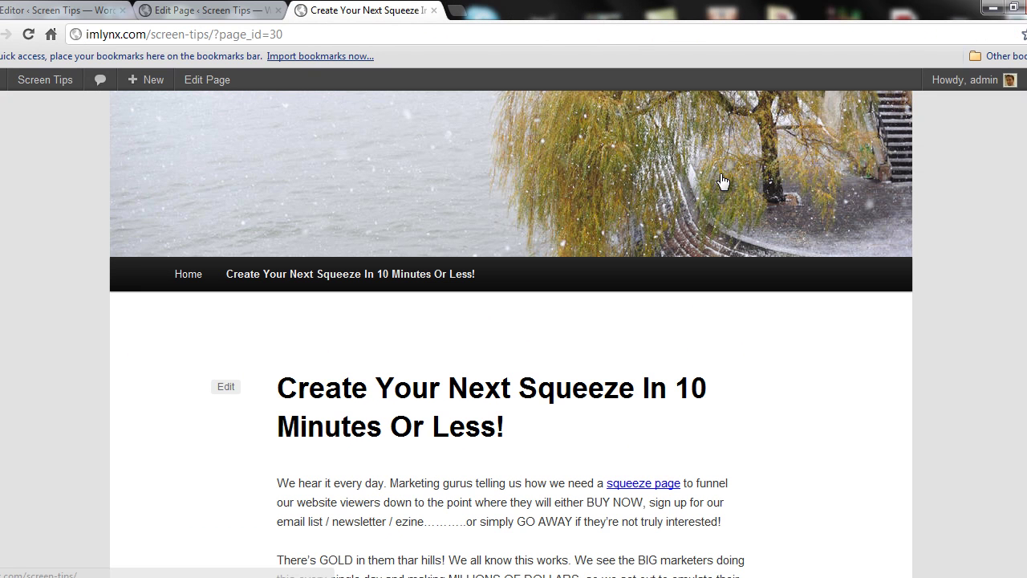
left_click(213, 11)
scroll(514, 333, "down", 1)
scroll(514, 333, "up", 1)
scroll(452, 374, "up", 1)
left_click(451, 374)
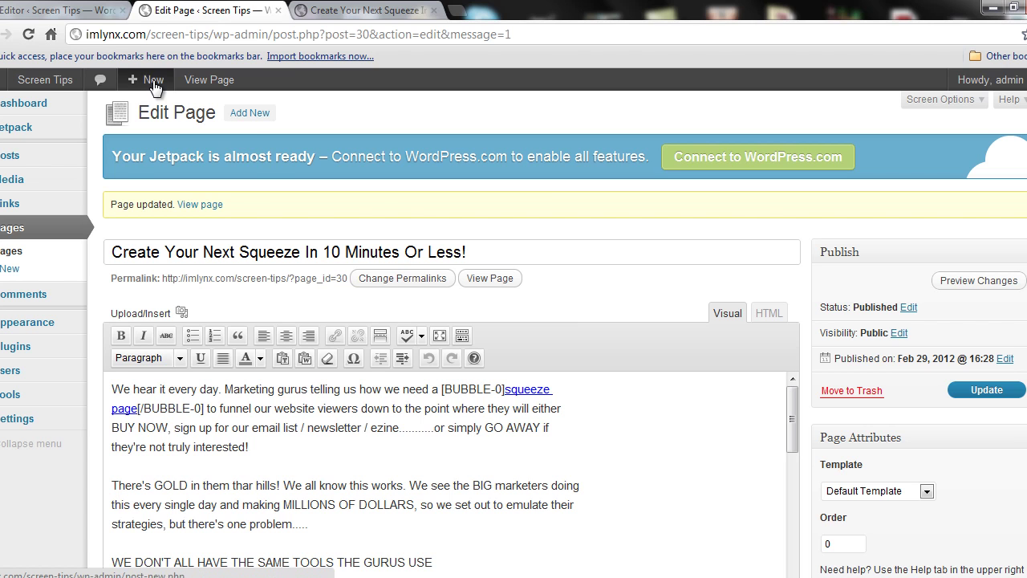
- In the Text Bubble editor, write "click here for more information...." as the [BUBBLE-1] tooltip content
left_click(57, 11)
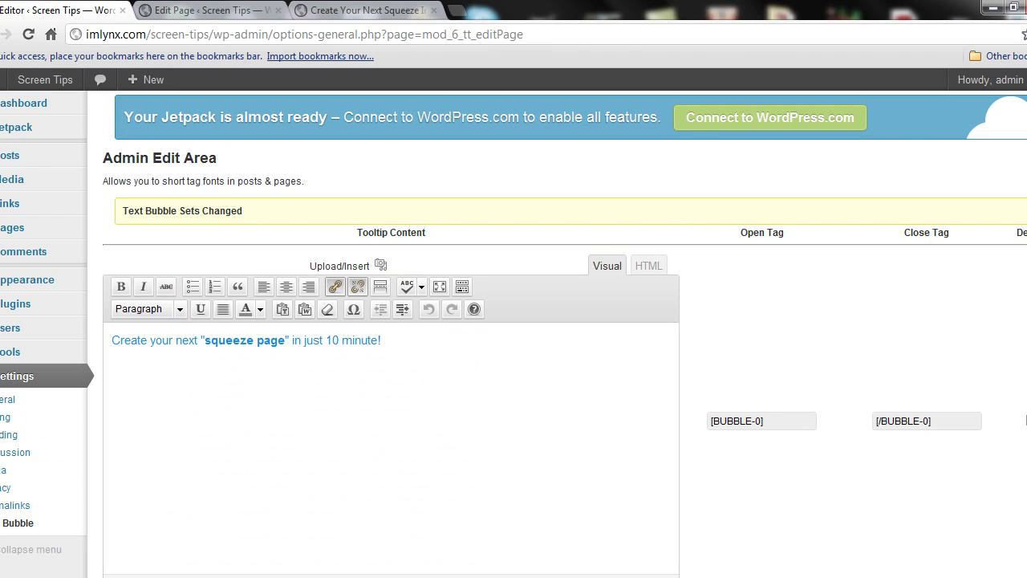
scroll(481, 413, "down", 6)
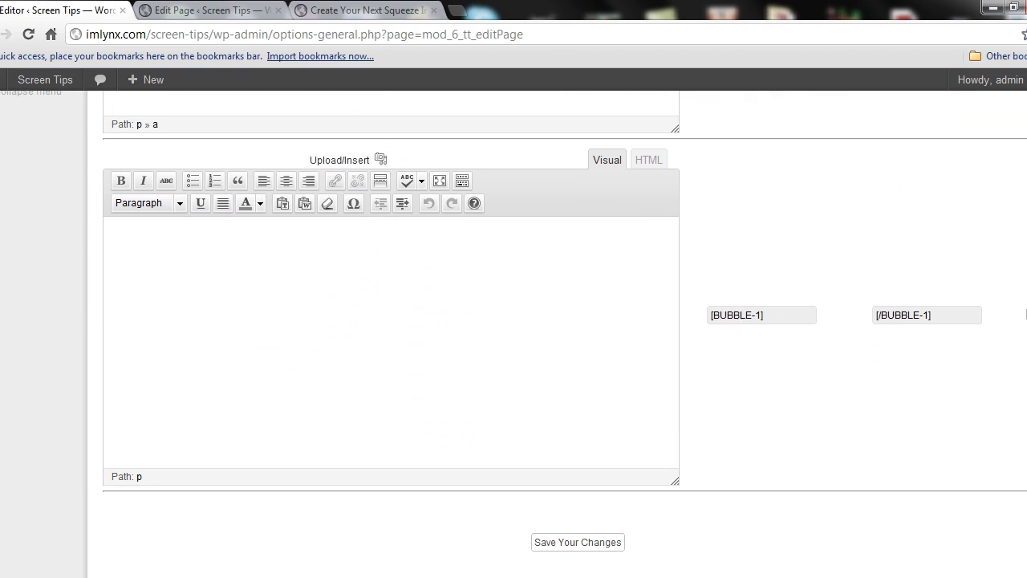
left_click(481, 413)
type("Click here for more information....")
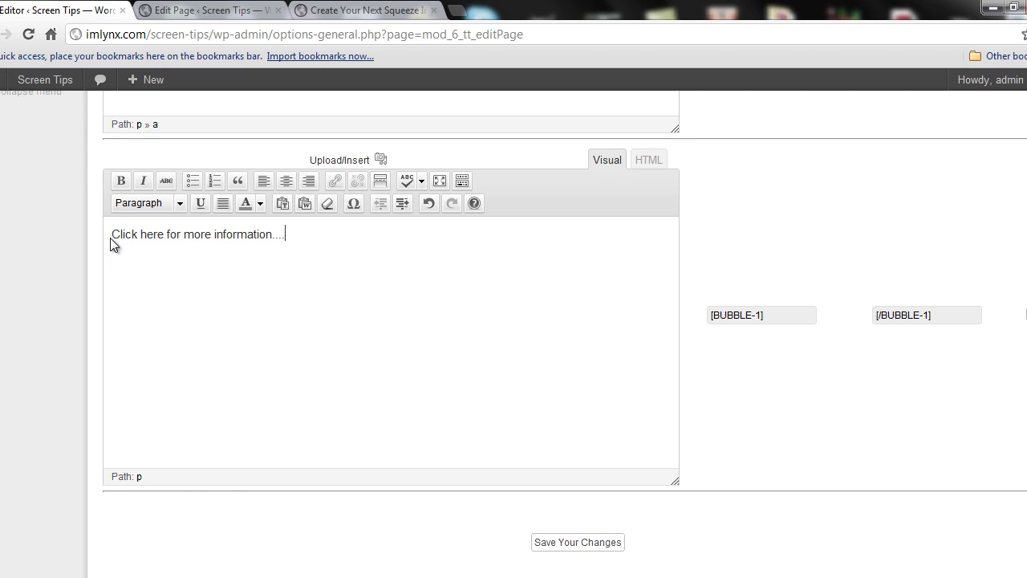
key("BackSpace")
type("c")
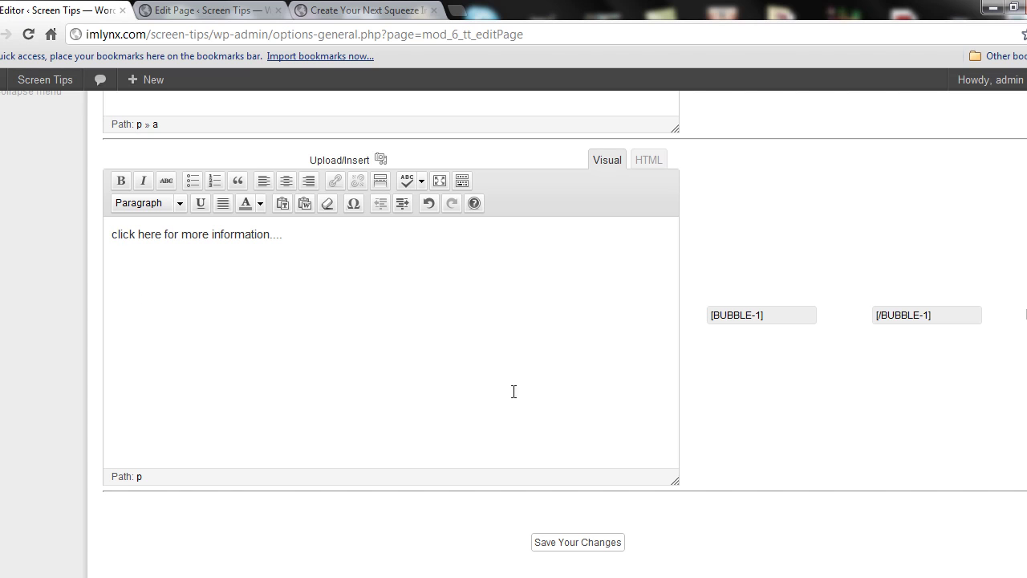
left_click_drag(290, 234, 98, 238)
left_click(336, 180)
key("ctrl+v")
left_click(472, 309)
type("click here for more information.")
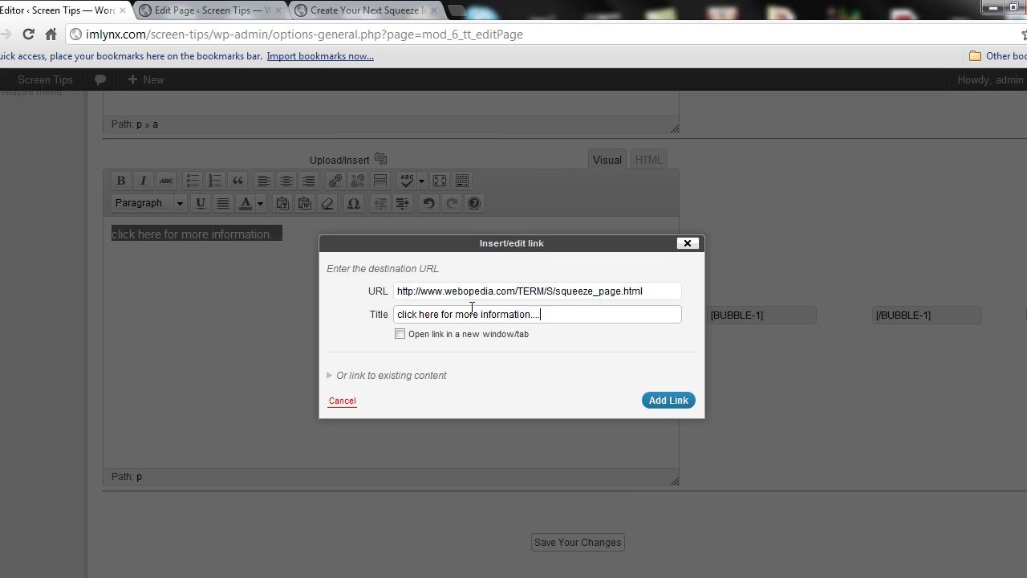
left_click(399, 334)
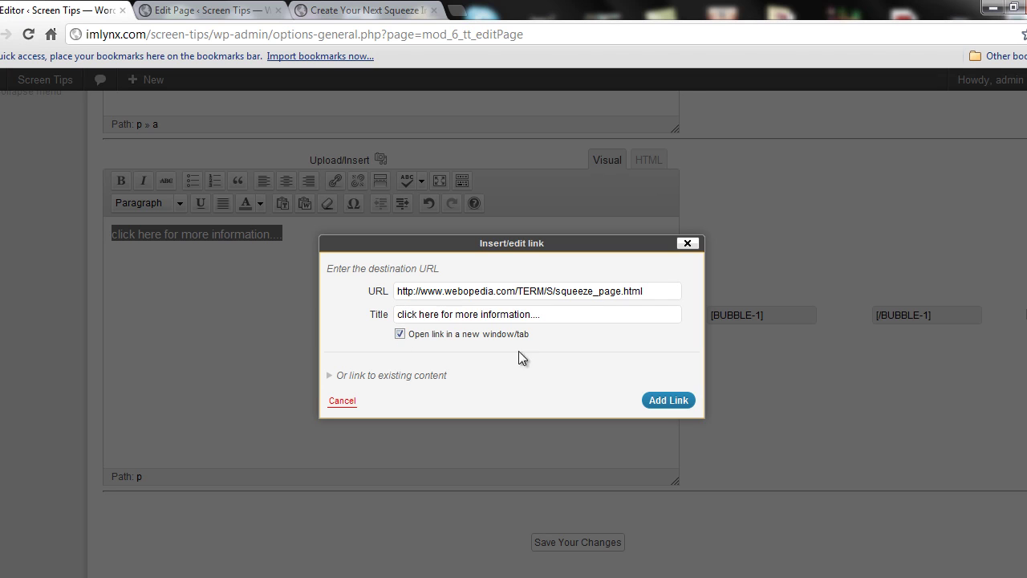
left_click(656, 399)
left_click(334, 181)
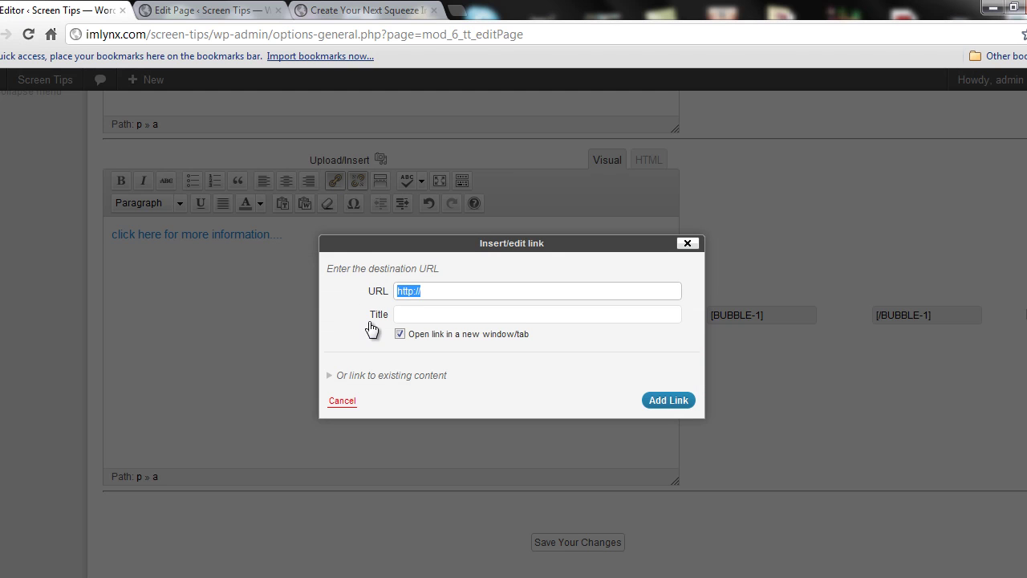
left_click(329, 379)
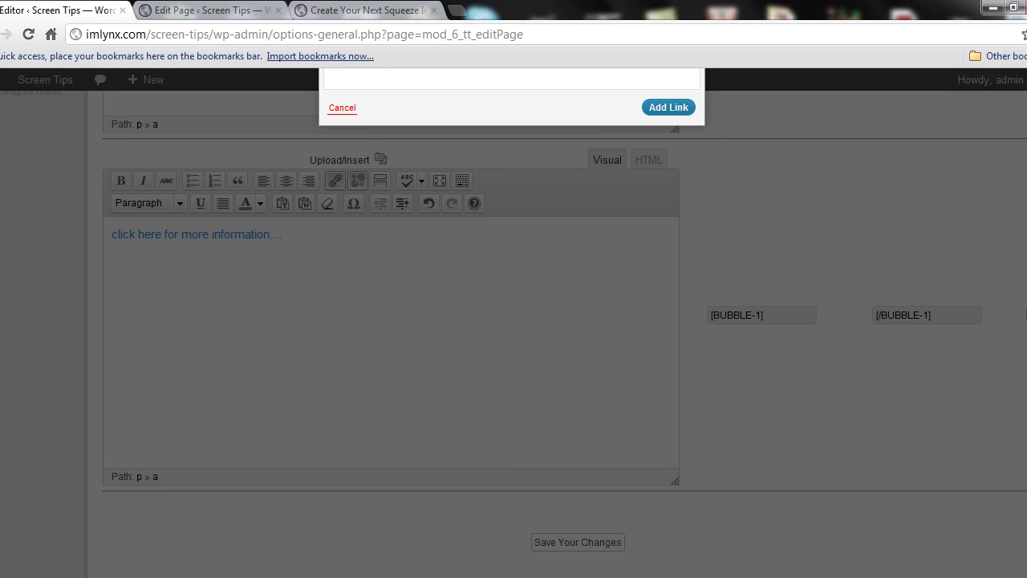
left_click(342, 107)
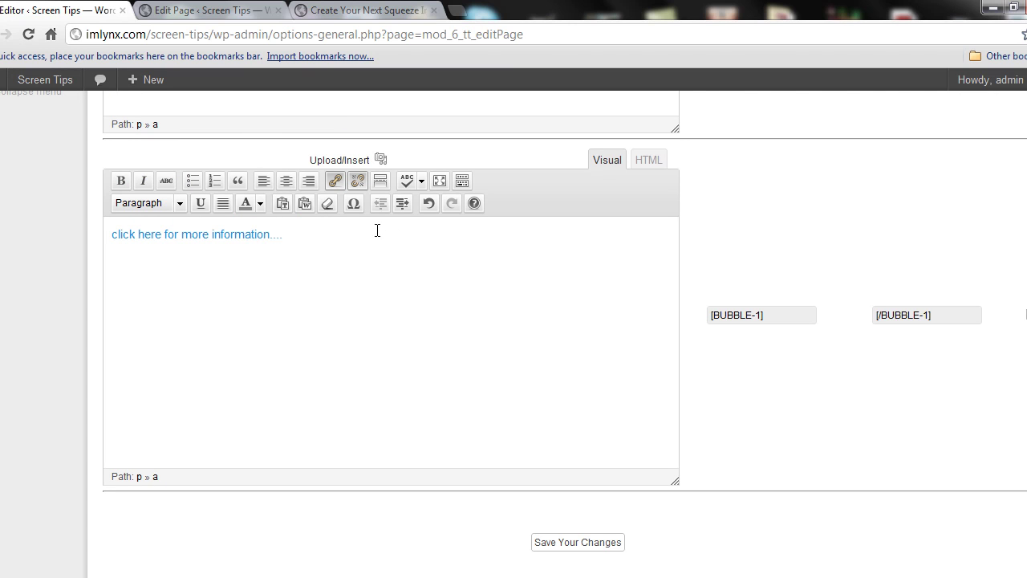
- Recheck the link settings of the whole [BUBBLE-1] text and save the text bubble changes
left_click_drag(284, 232, 269, 207)
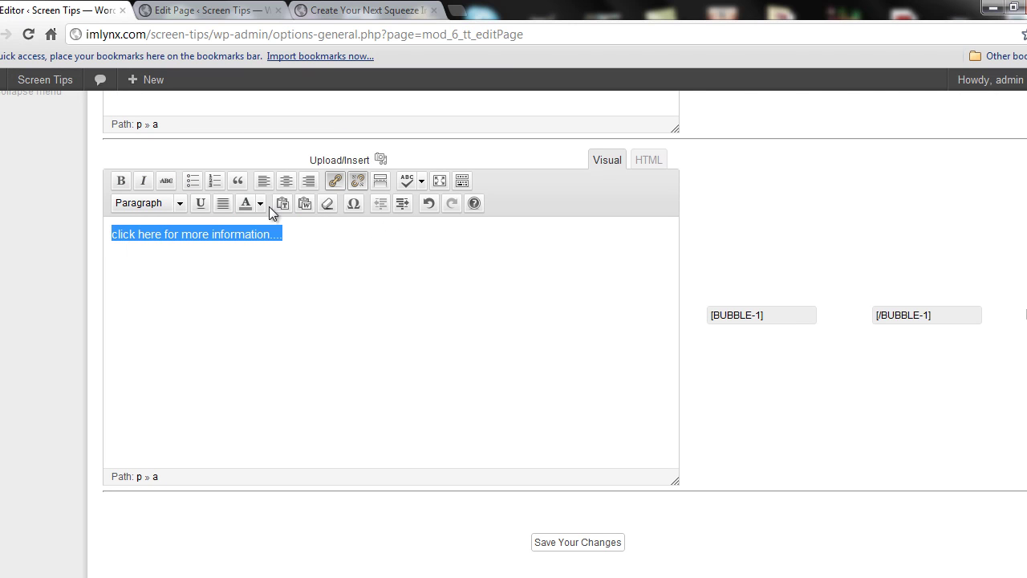
left_click(335, 181)
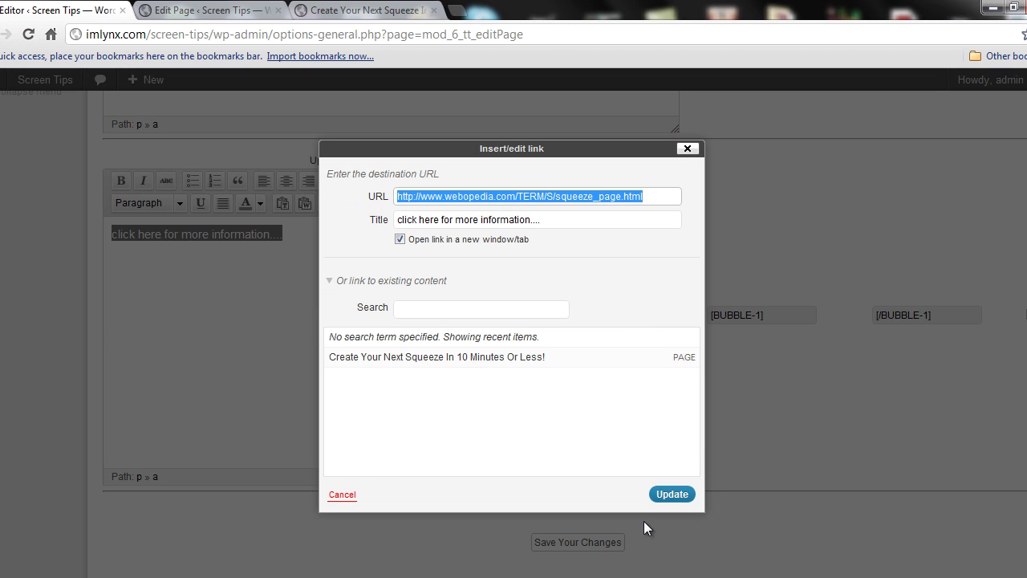
left_click(331, 282)
left_click(665, 307)
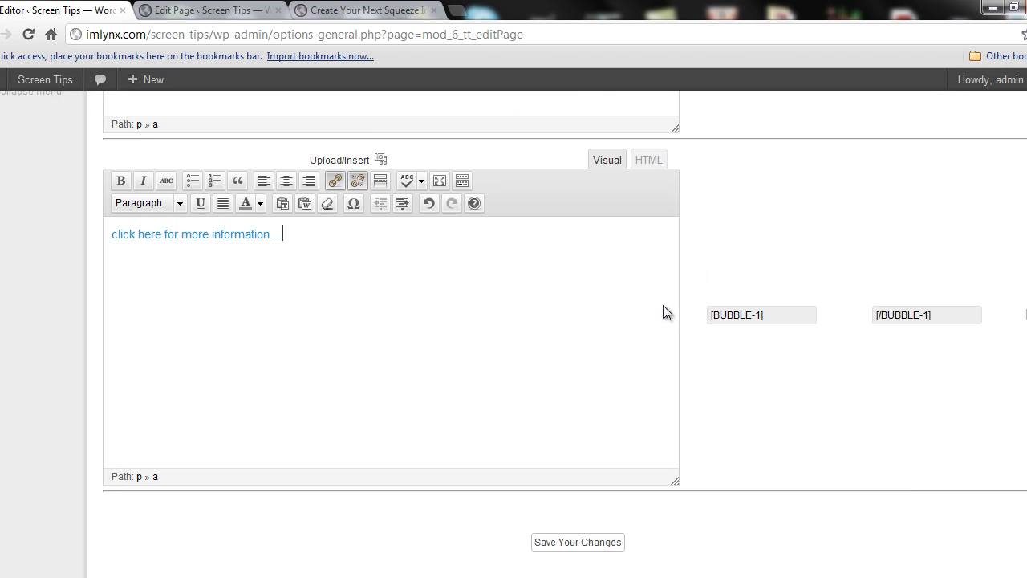
scroll(615, 514, "down", 1)
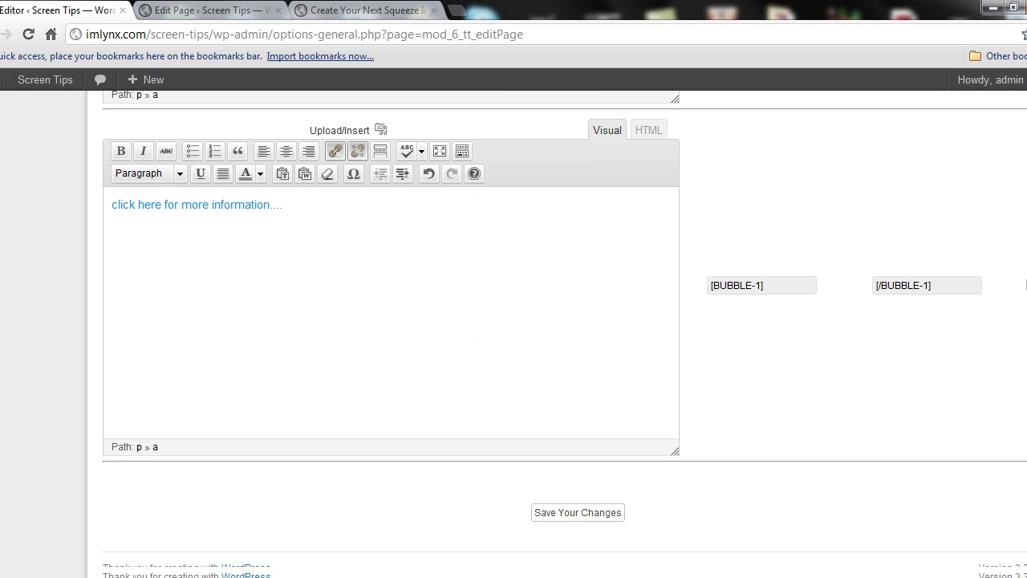
left_click(577, 513)
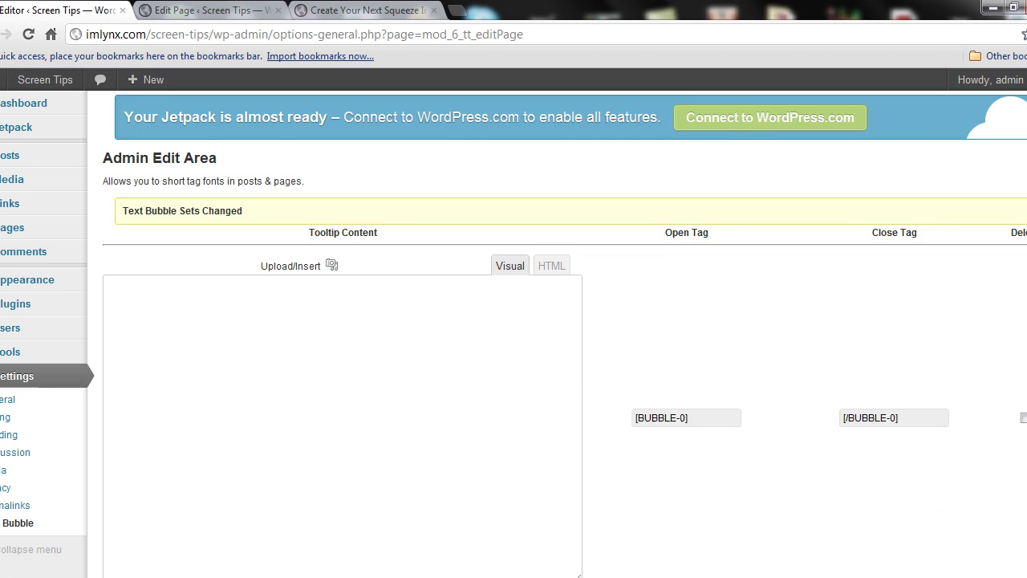
- Copy the opening tag [BUBBLE-1] and insert it directly before "build a squeeze page" in the page being edited
scroll(985, 475, "down", 4)
scroll(565, 333, "down", 6)
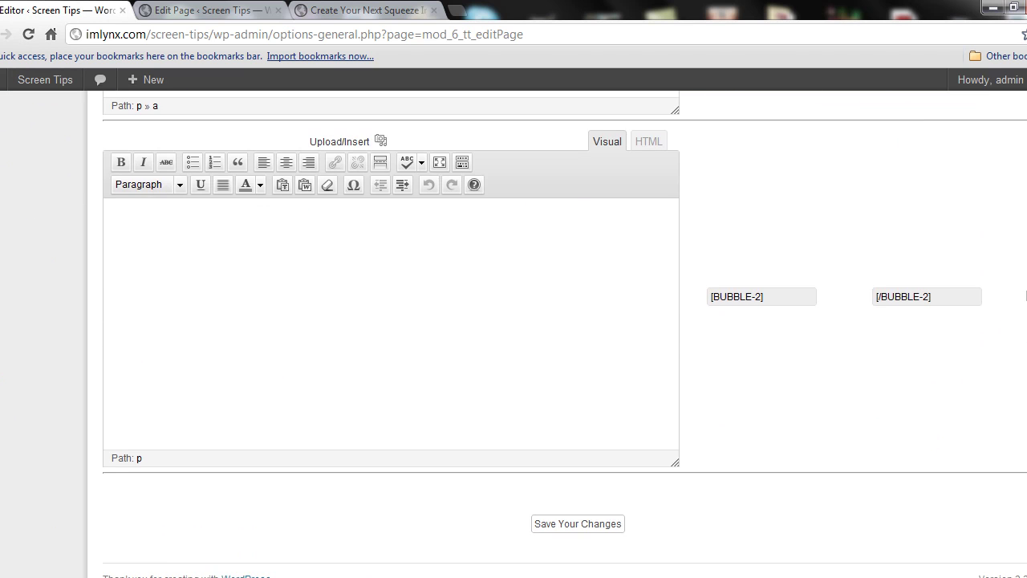
scroll(565, 333, "up", 6)
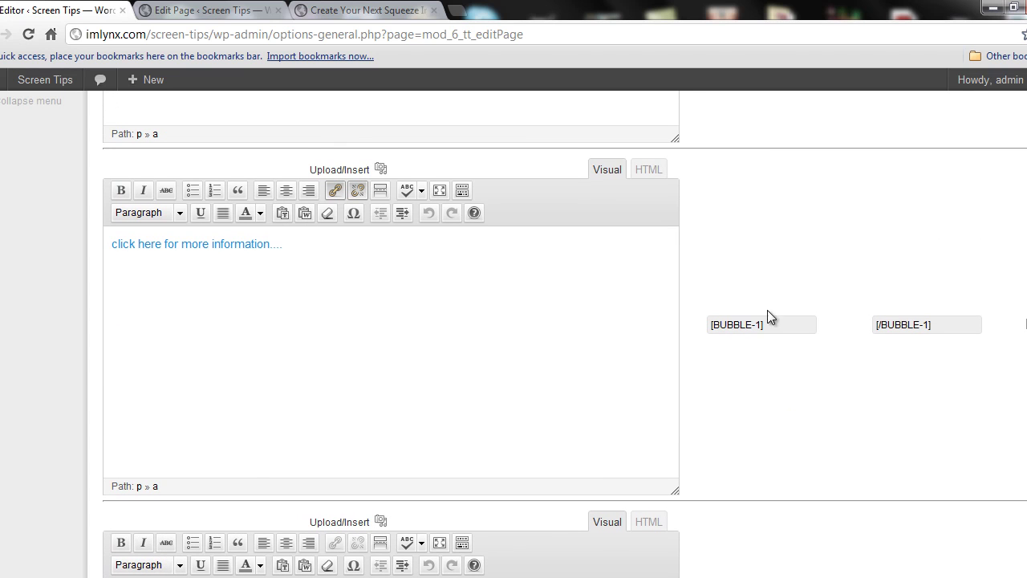
left_click_drag(770, 326, 708, 325)
key("ctrl+c")
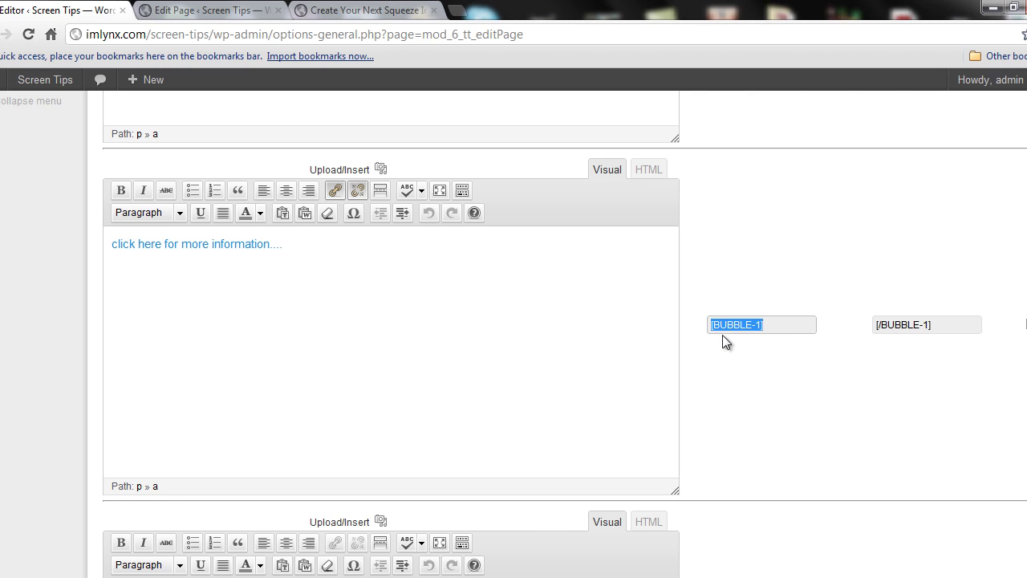
left_click(237, 11)
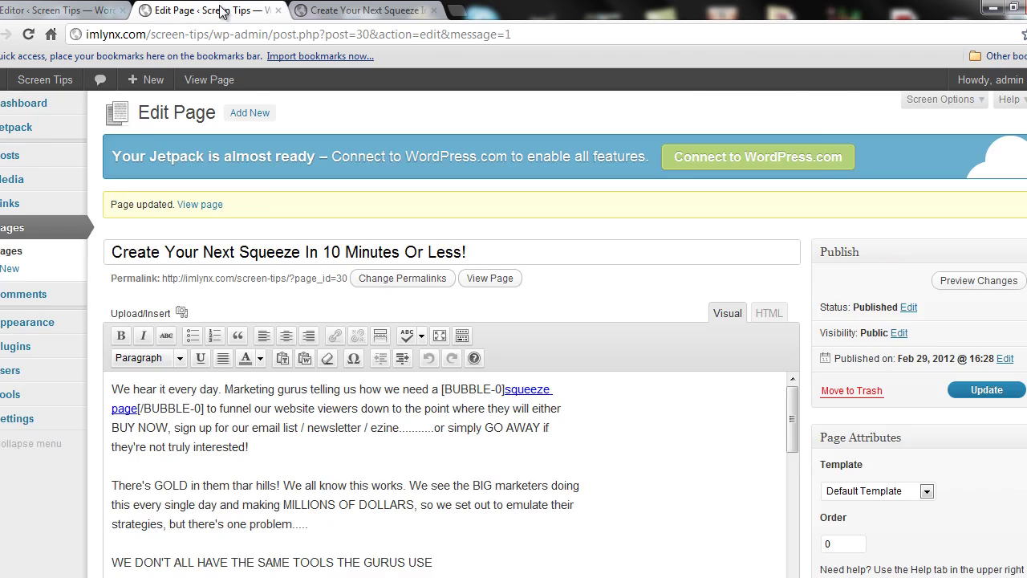
scroll(440, 337, "down", 2)
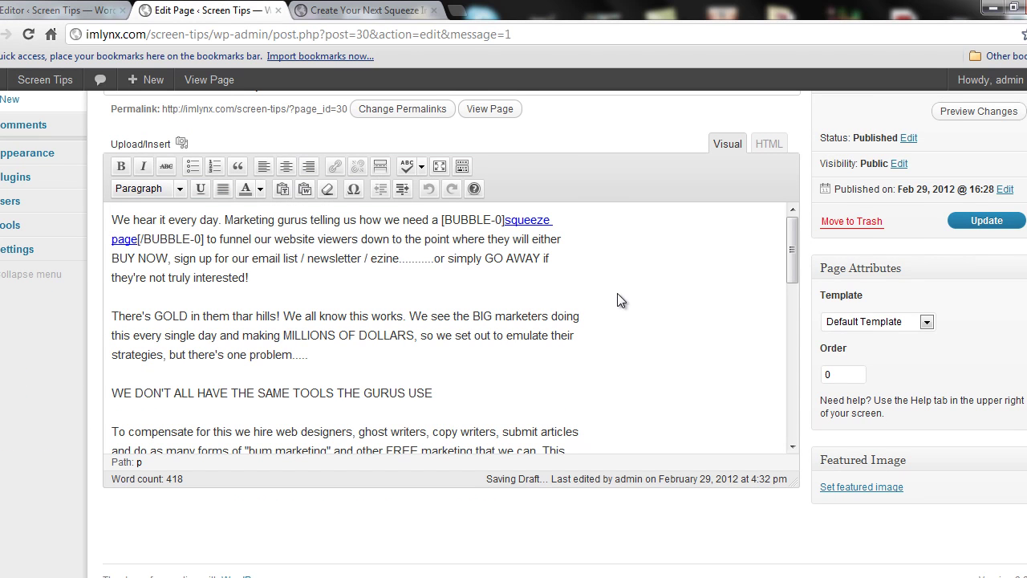
left_click_drag(792, 248, 795, 272)
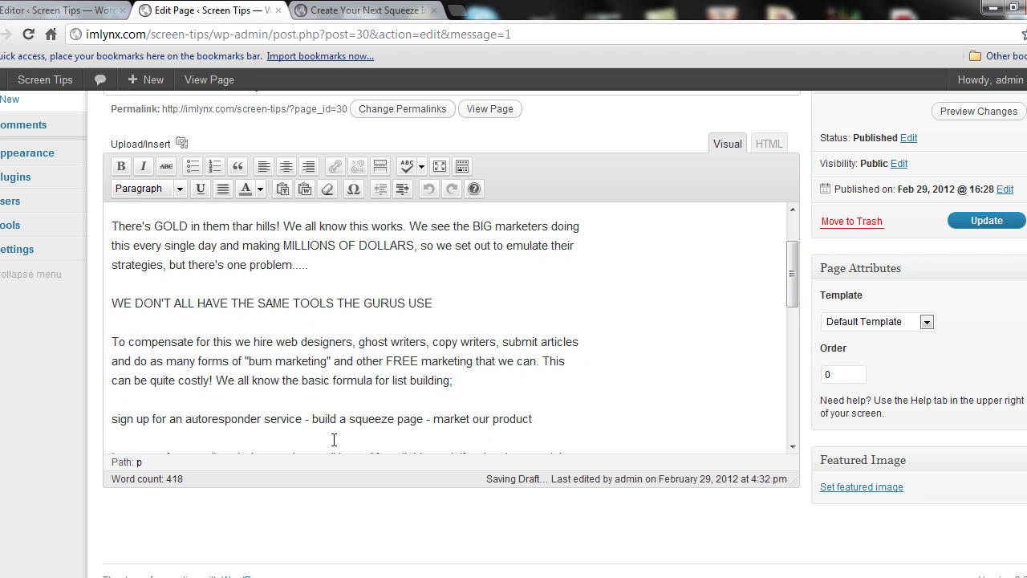
left_click_drag(312, 418, 424, 418)
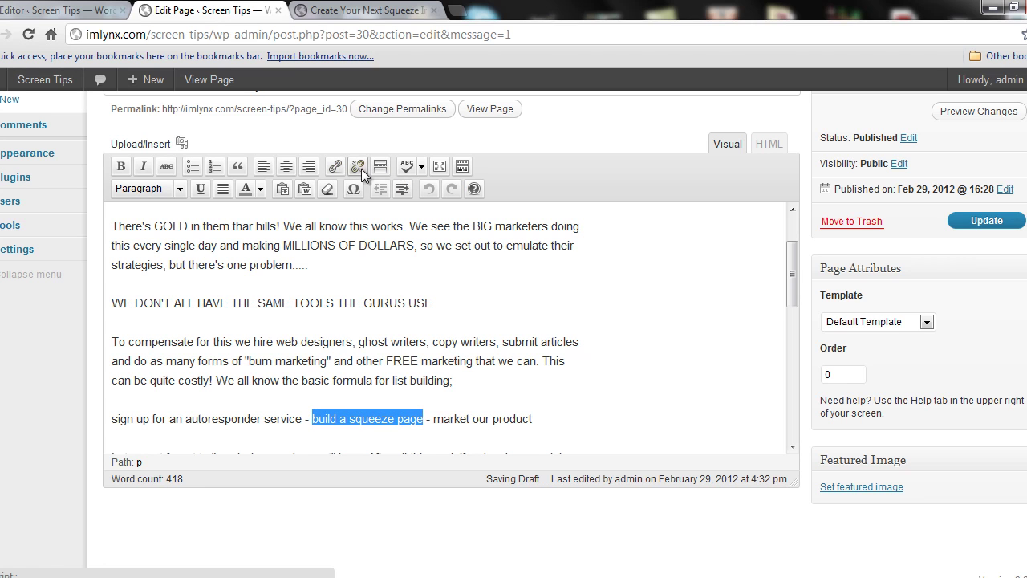
left_click(313, 418)
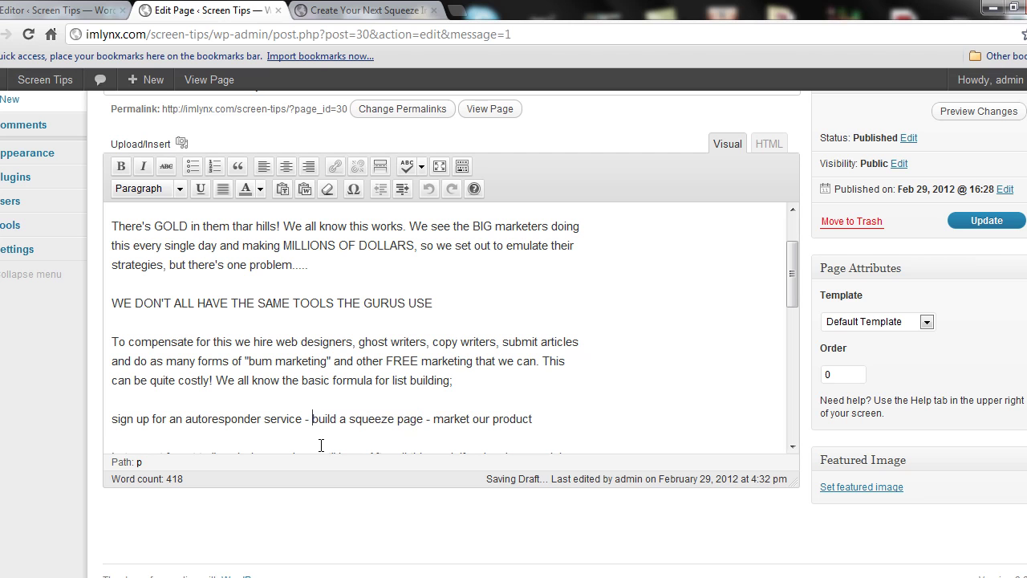
key("ctrl+v")
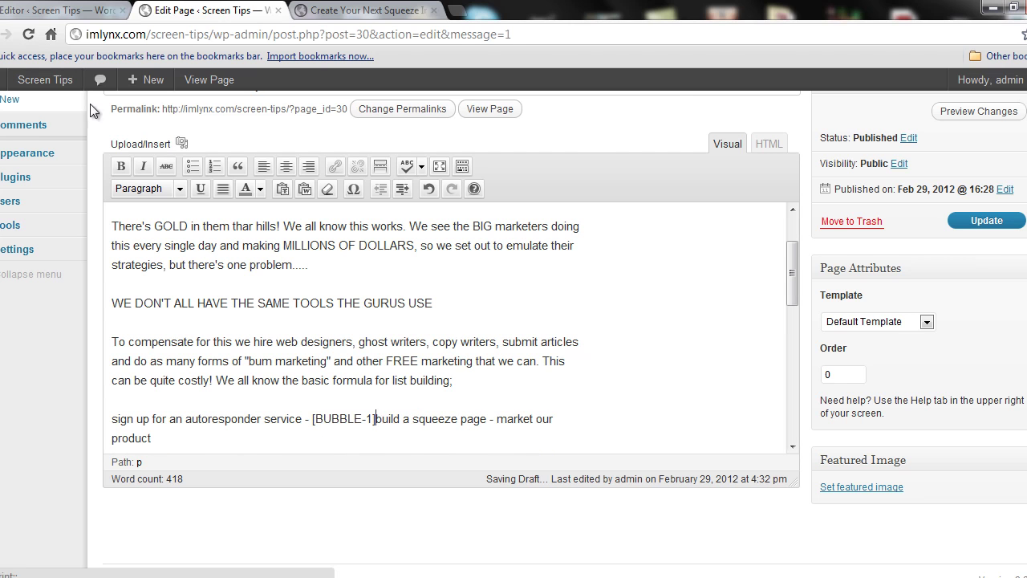
- Copy the closing tag [/BUBBLE-1] and insert it directly after "build a squeeze page" in the page text
left_click(60, 10)
left_click_drag(934, 326, 881, 330)
key("ctrl+c")
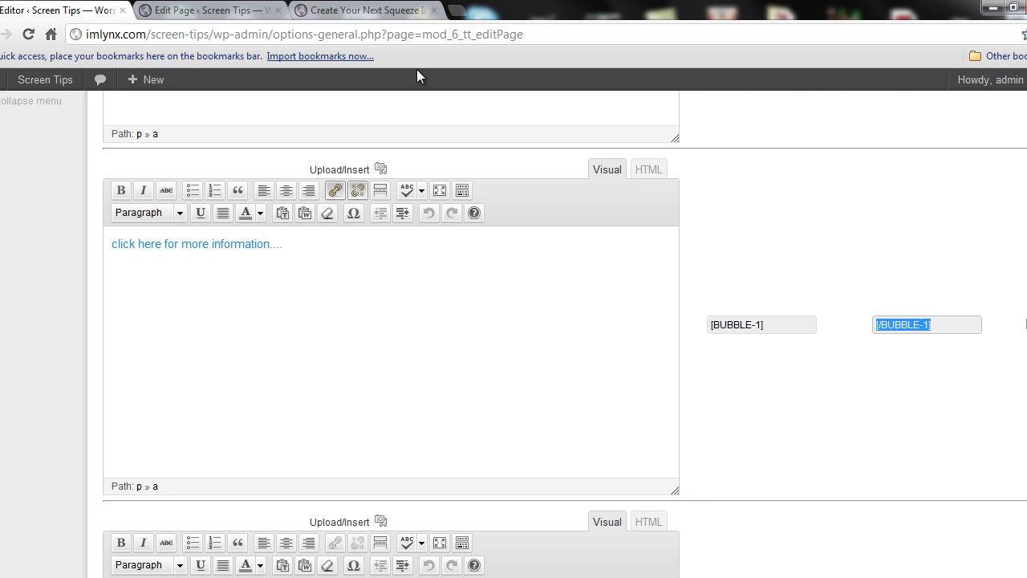
left_click(240, 13)
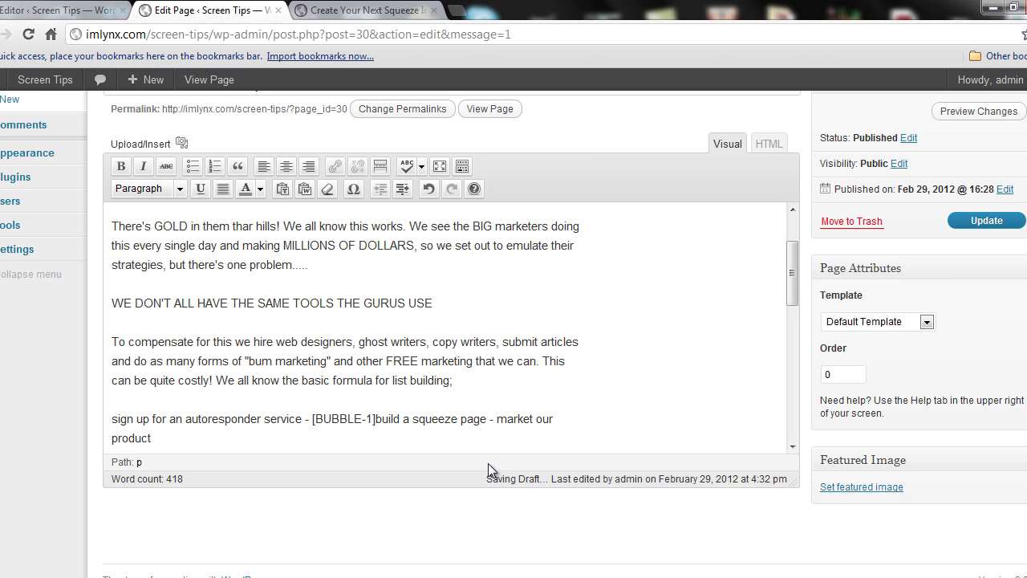
key("ctrl+v")
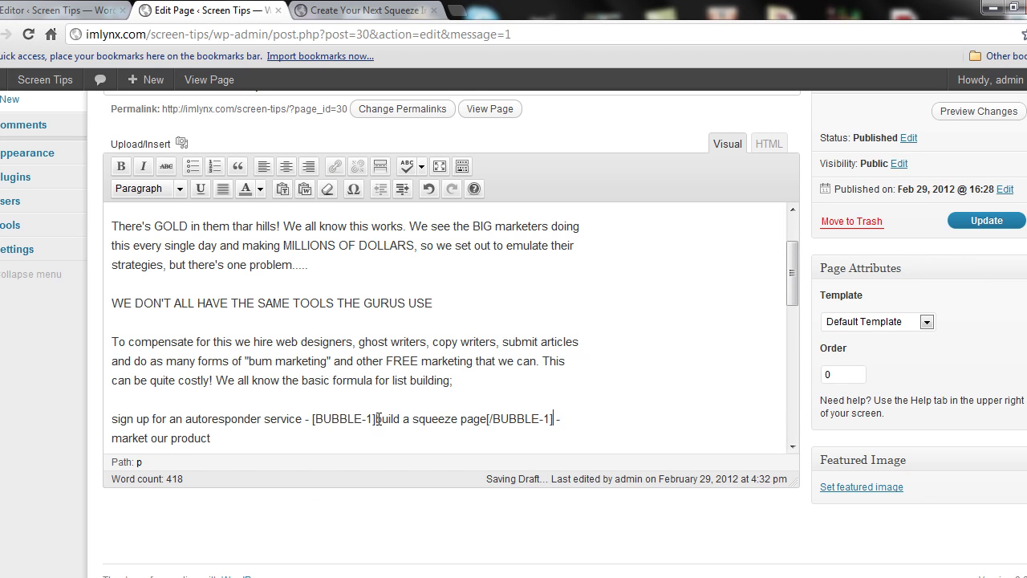
- Format "build a squeeze page" between the [BUBBLE-1] tags as blue, underlined text and update the page
left_click_drag(378, 419, 487, 419)
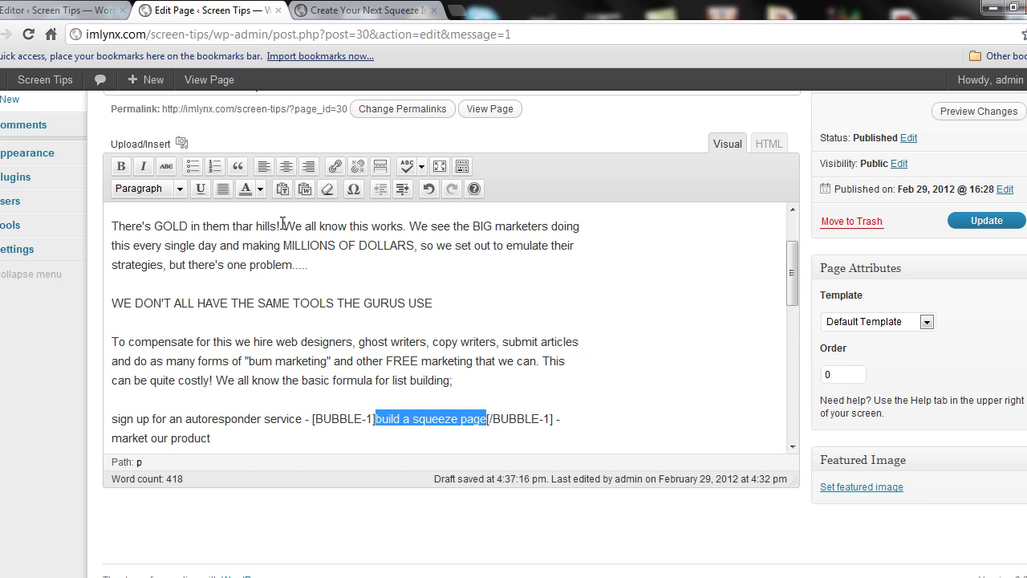
left_click(260, 191)
left_click(201, 191)
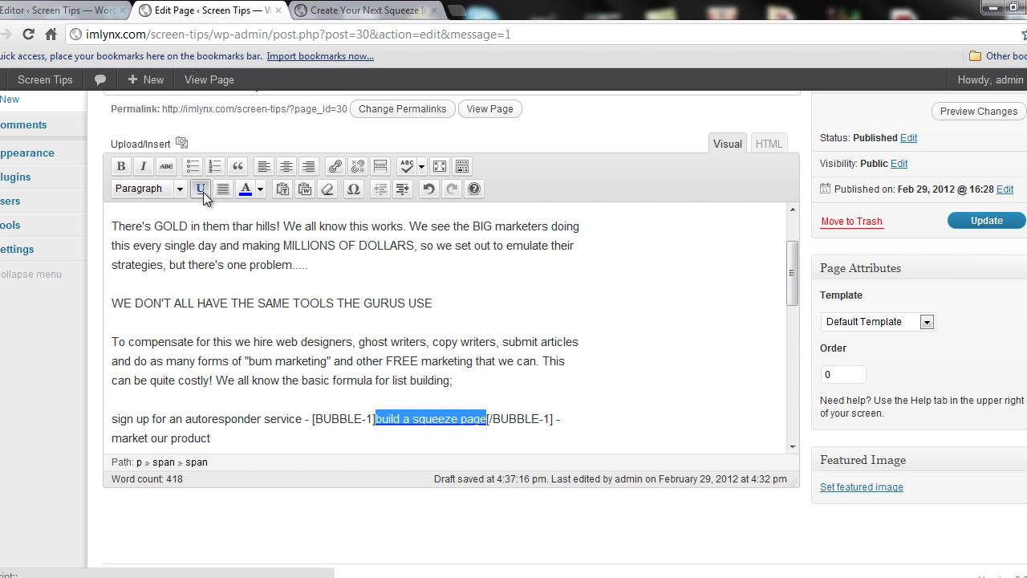
left_click(557, 341)
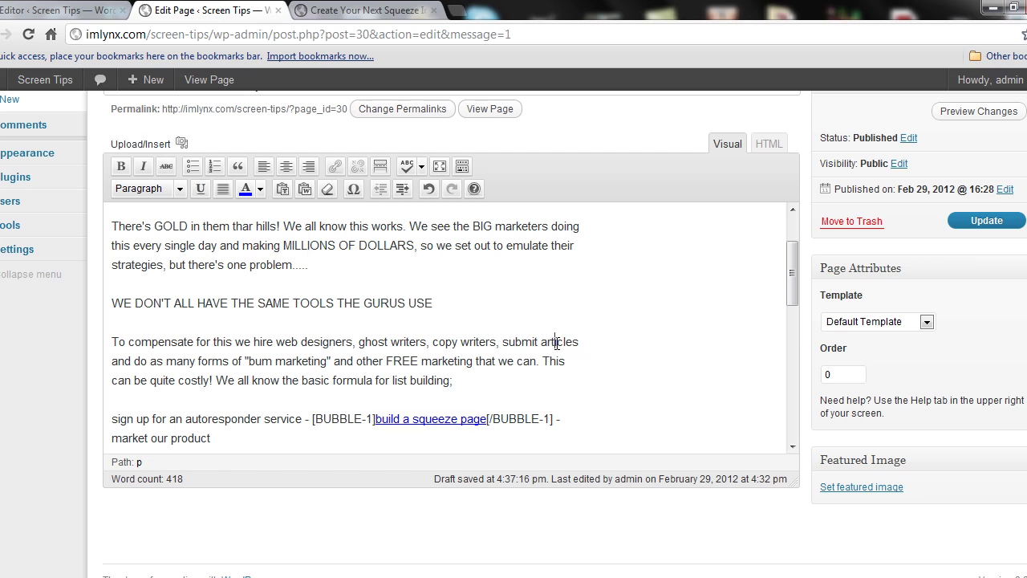
left_click(991, 221)
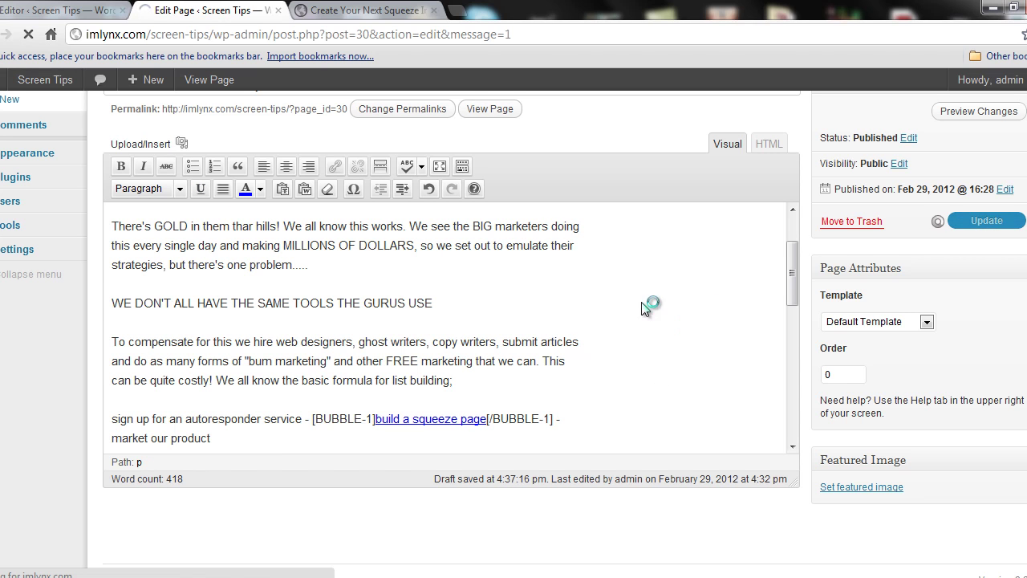
- Reload the published page, test the tooltip link on "build a squeeze page", and close the Webopedia page it opens
left_click(359, 11)
left_click(28, 35)
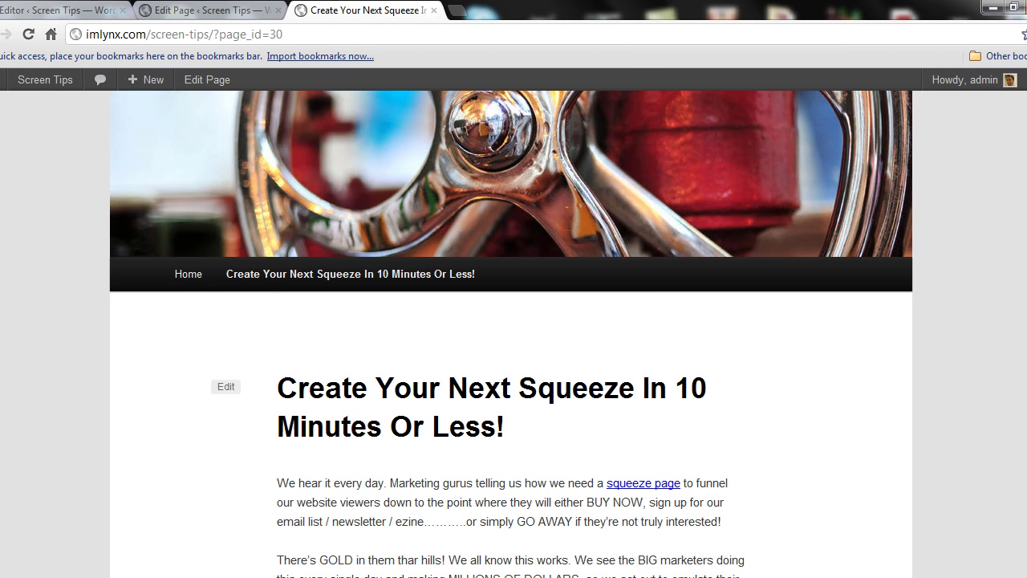
scroll(513, 321, "down", 4)
mouse_move(515, 419)
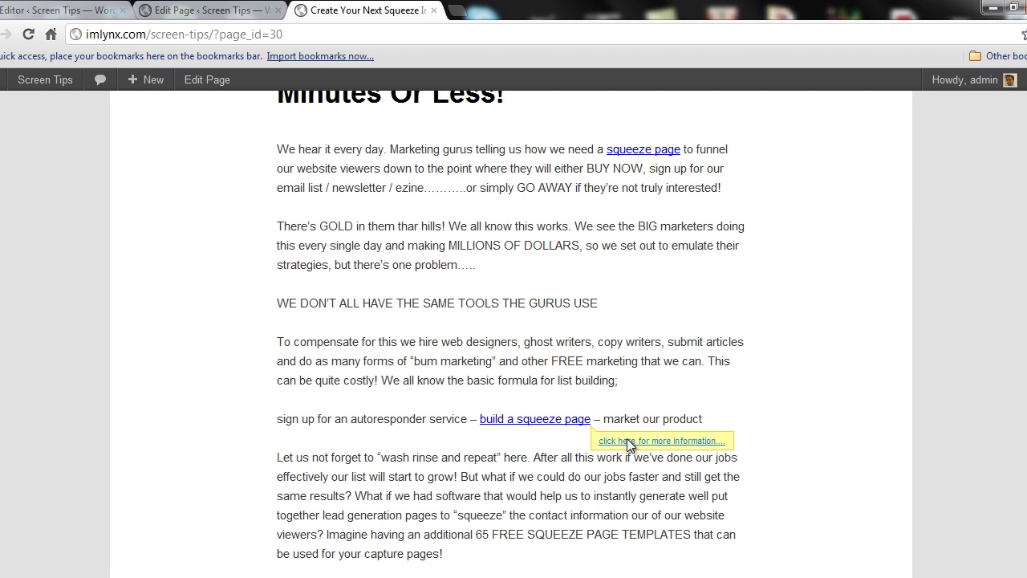
left_click(652, 441)
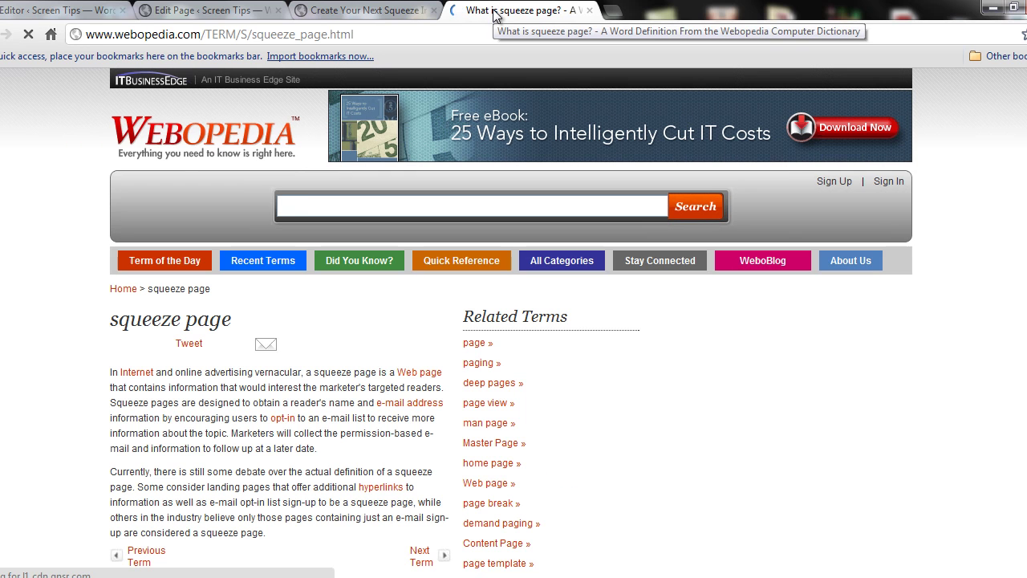
left_click(591, 10)
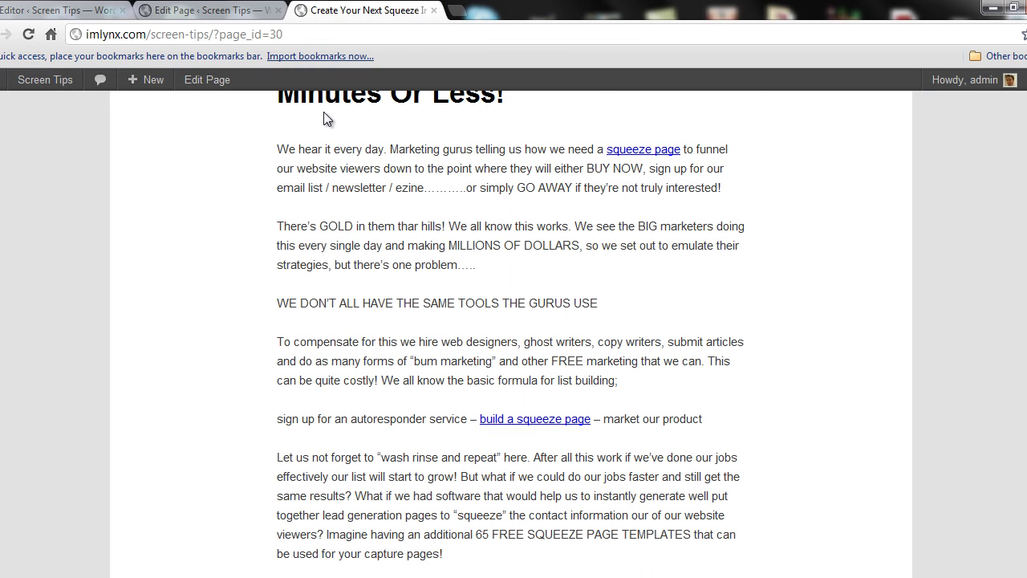
- Delete the [BUBBLE-1] tooltip in the Text Bubble editor, save the changes, and review the remaining bubbles
left_click(50, 10)
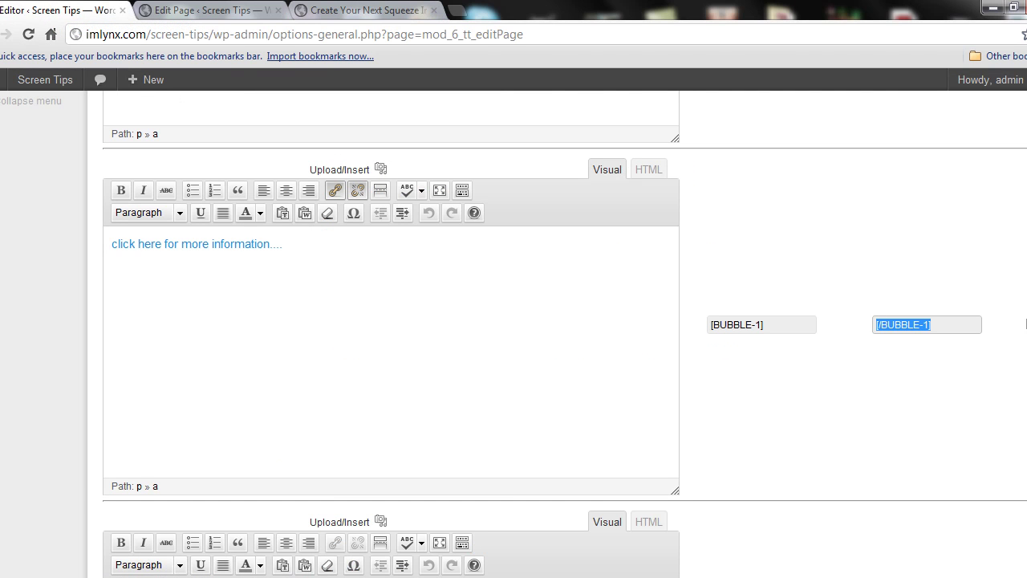
scroll(513, 336, "down", 2)
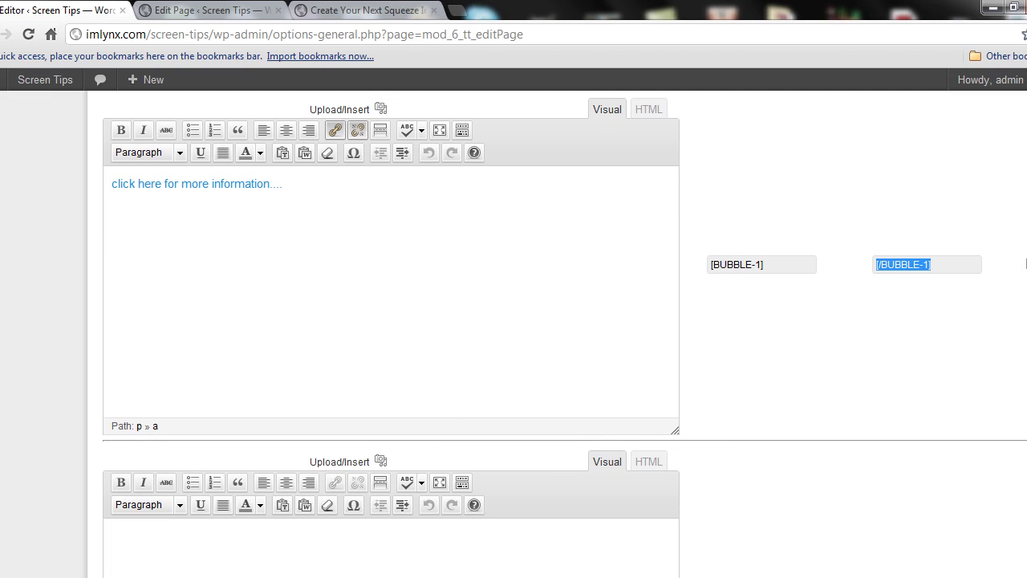
scroll(565, 334, "down", 2)
scroll(514, 334, "up", 3)
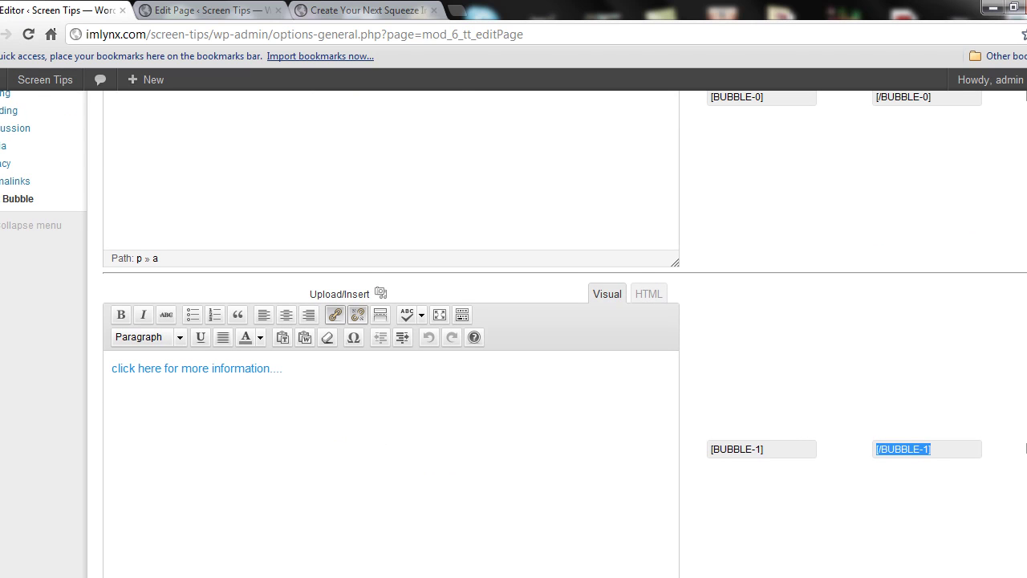
scroll(1002, 388, "down", 2)
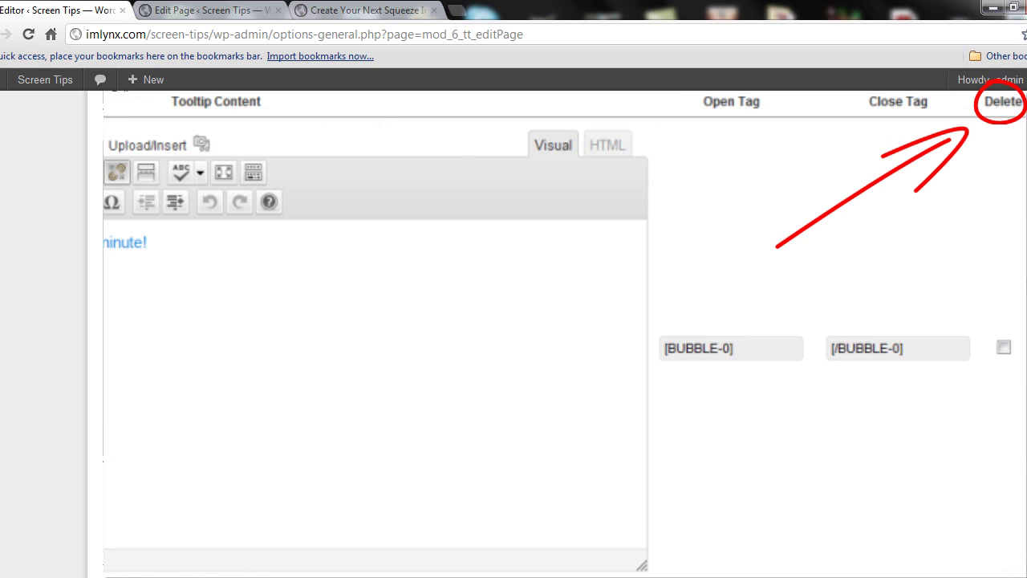
left_click(608, 514)
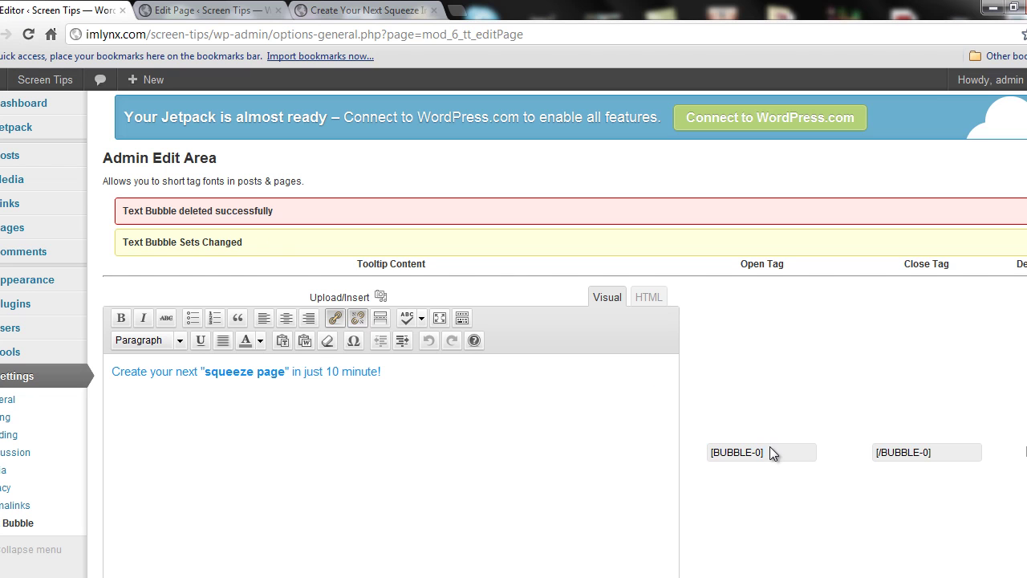
scroll(761, 304, "down", 5)
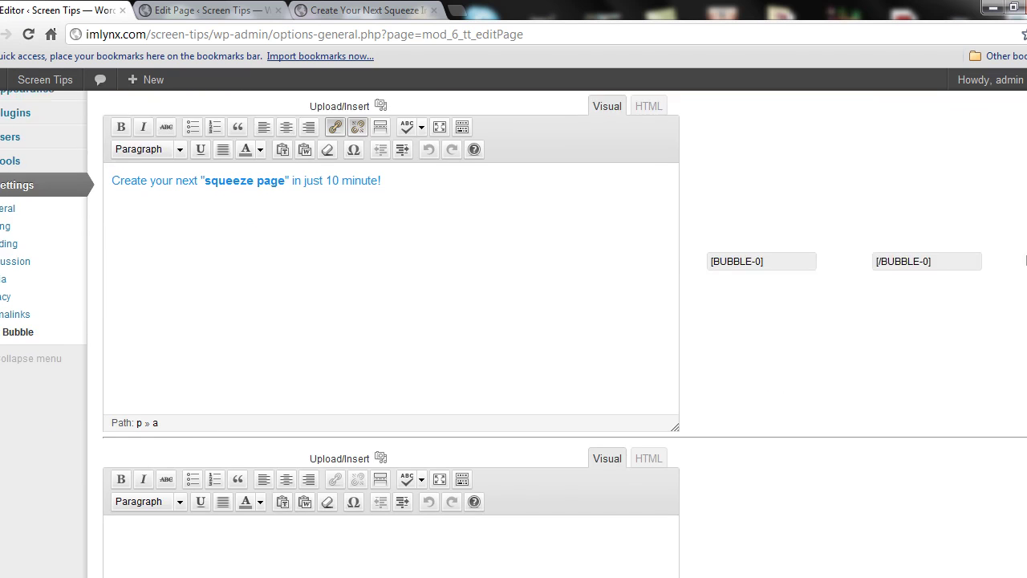
scroll(761, 304, "up", 3)
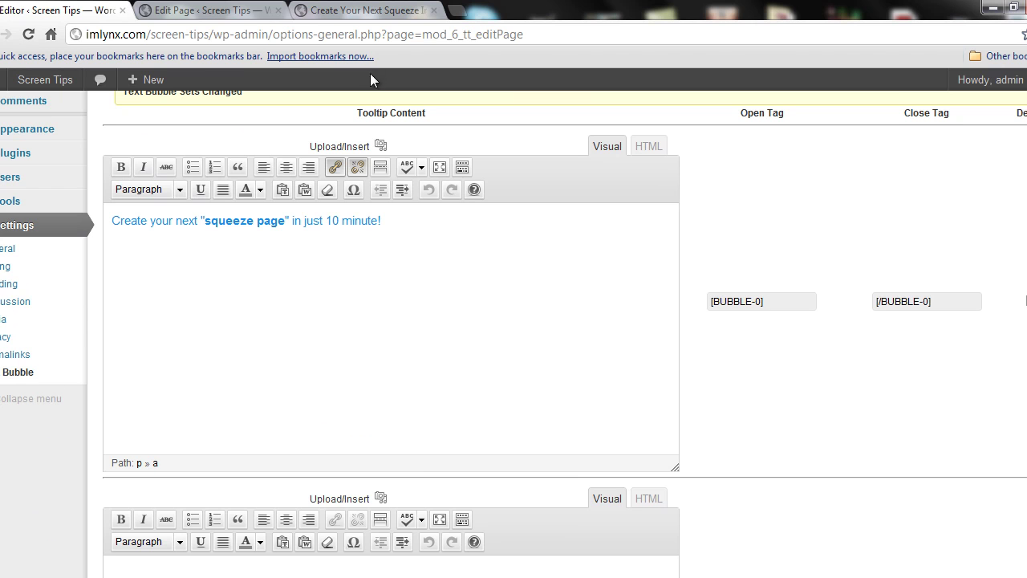
- Change the tags around "build a squeeze page" to [BUBBLE-0] and [/BUBBLE-0], and update the page
left_click(184, 10)
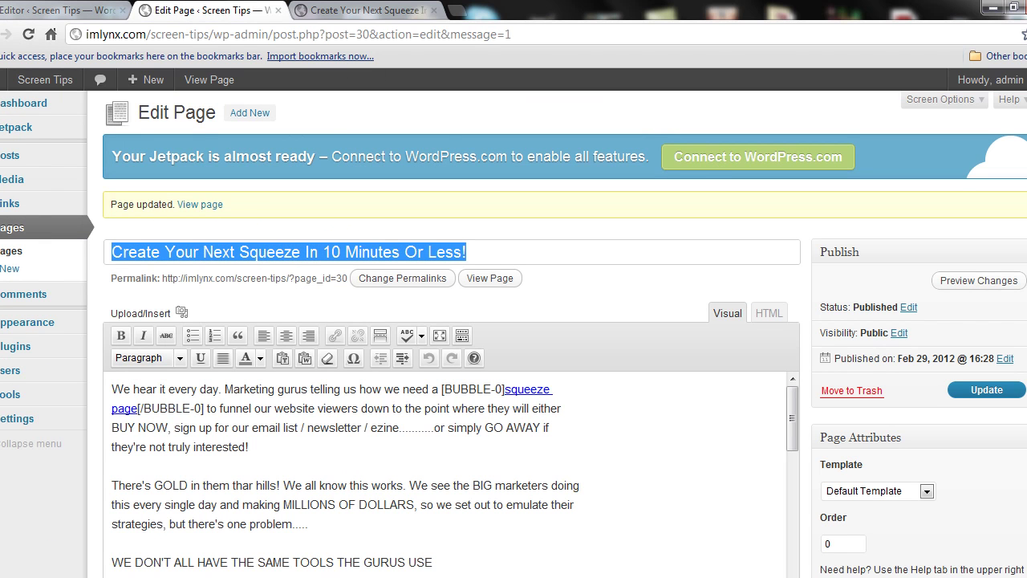
scroll(513, 321, "down", 2)
left_click_drag(793, 270, 789, 337)
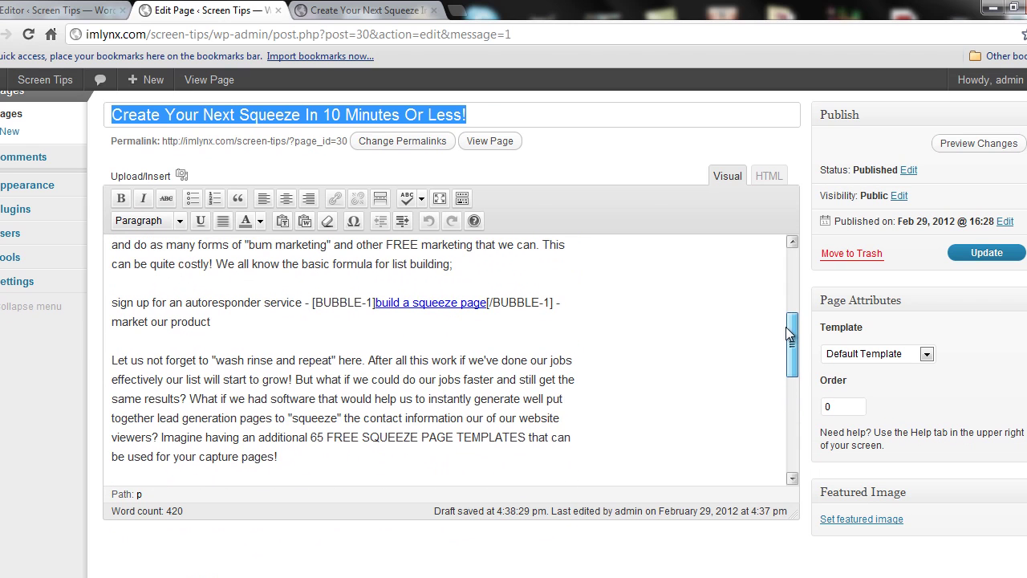
left_click(367, 298)
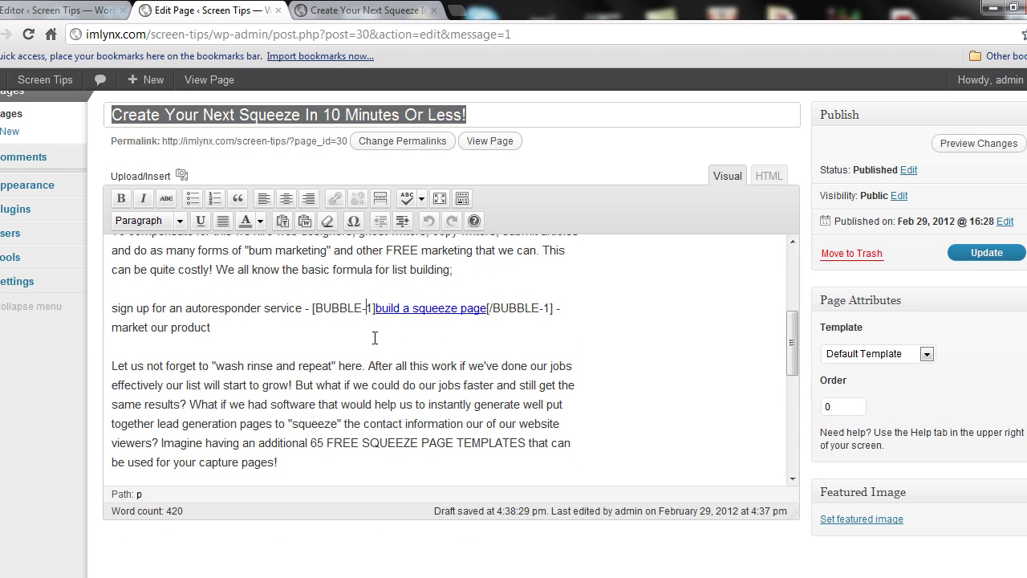
key("Delete")
type("0")
key("BackSpace")
type("0")
left_click(978, 254)
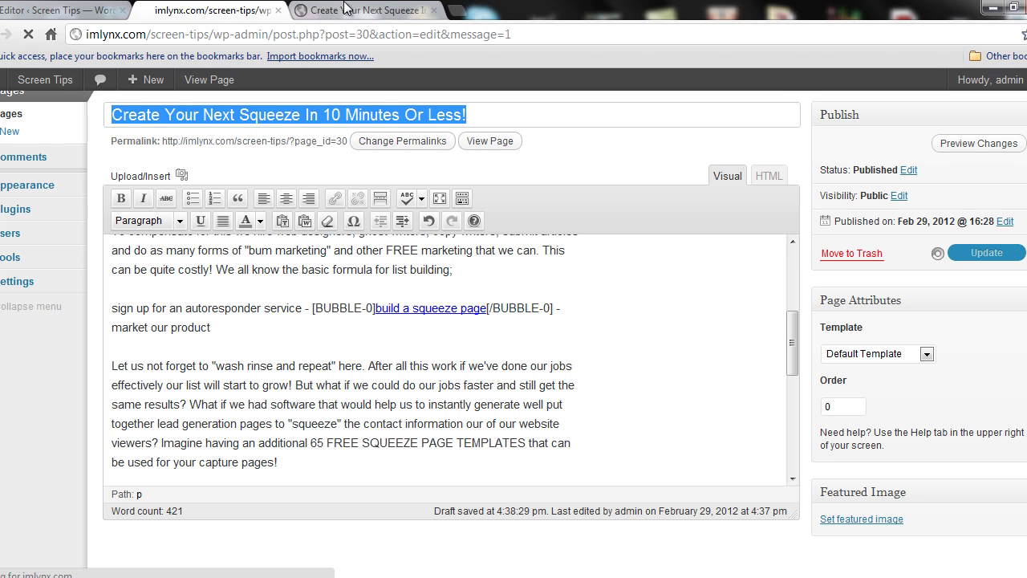
- Reload the published page, test the tooltip and its link on "build a squeeze page", and close the opened Wikipedia article
left_click(352, 11)
left_click(28, 33)
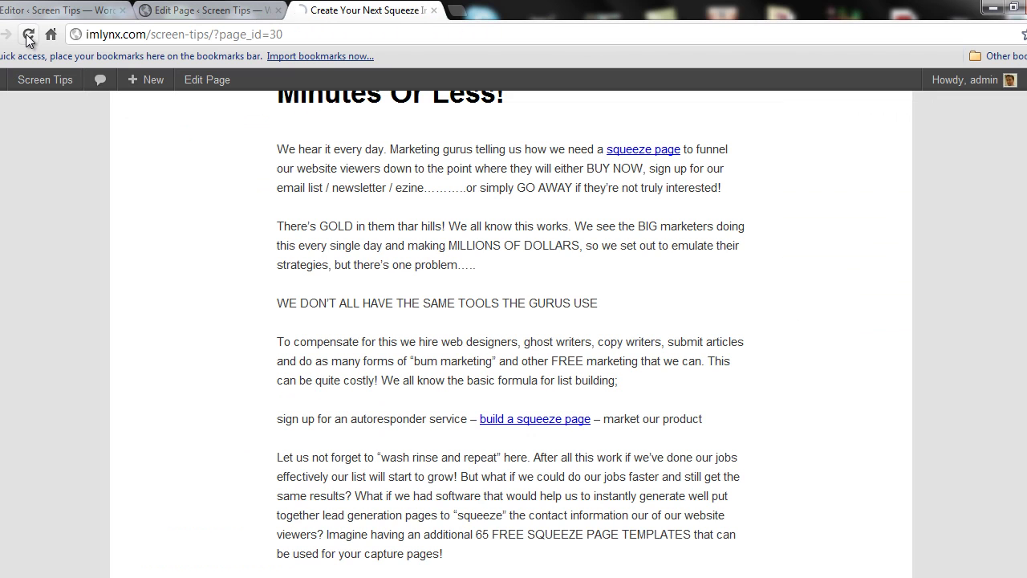
mouse_move(562, 421)
left_click(625, 445)
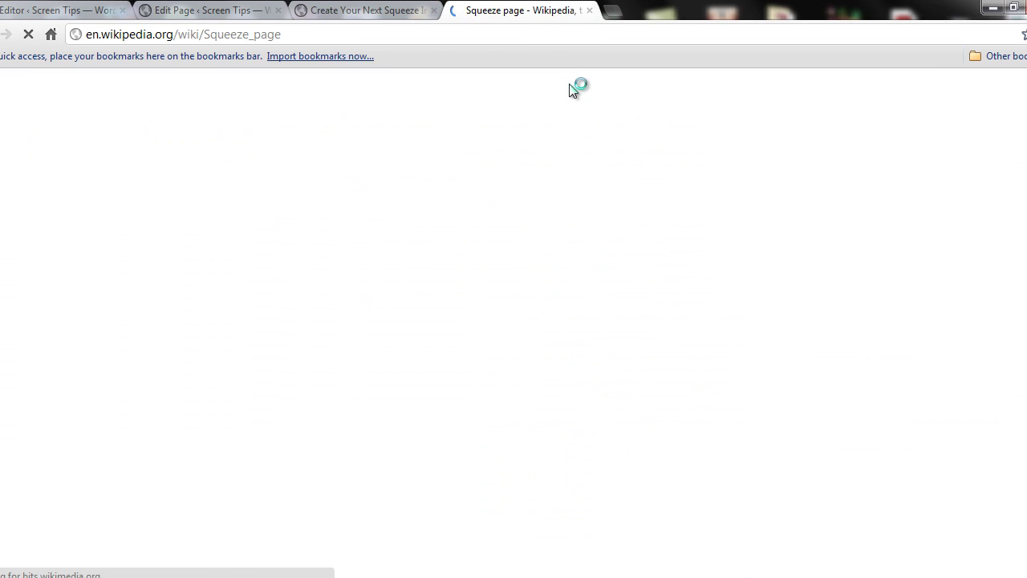
left_click(376, 11)
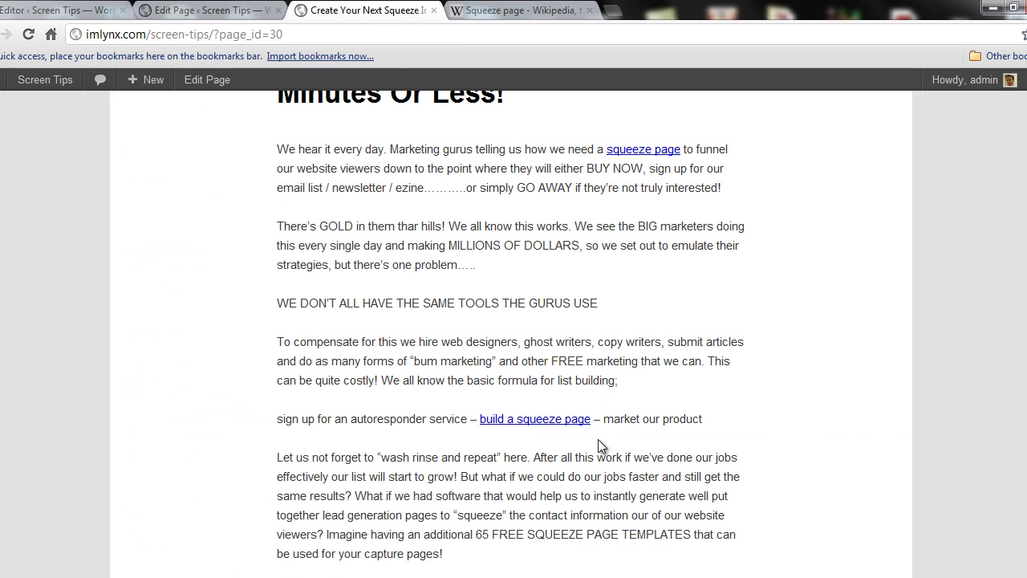
mouse_move(575, 427)
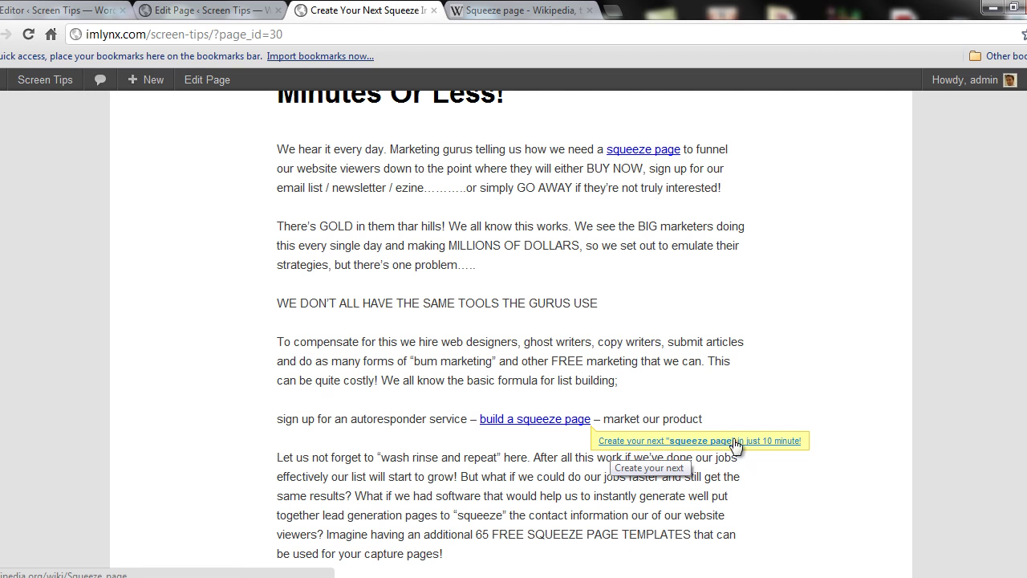
left_click(515, 11)
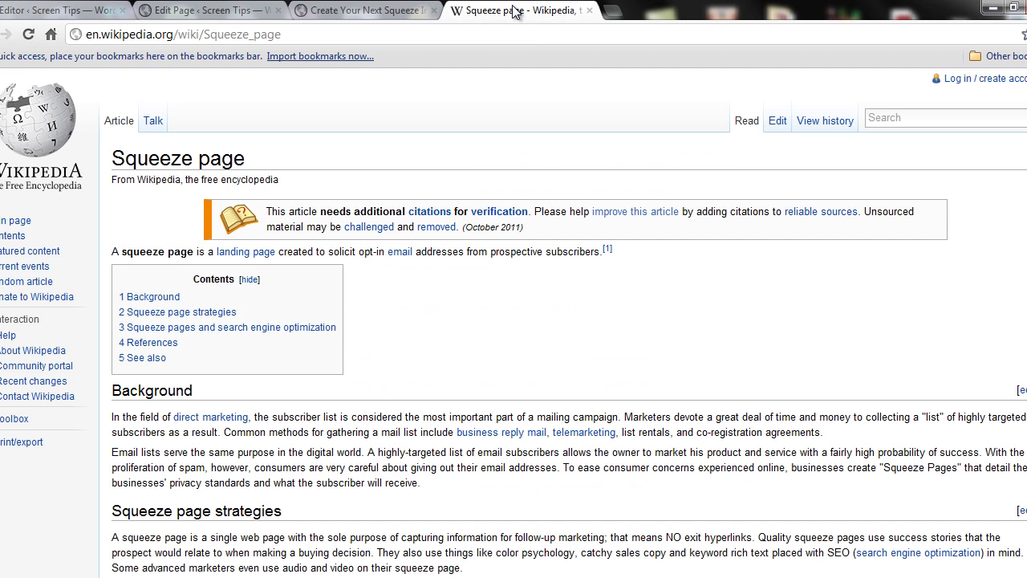
left_click(590, 11)
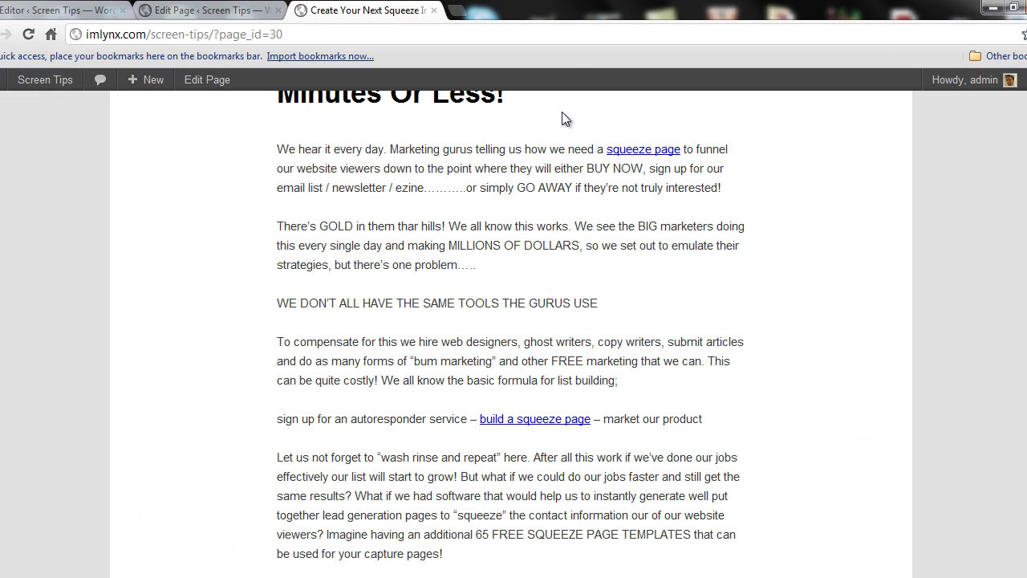
scroll(511, 321, "up", 7)
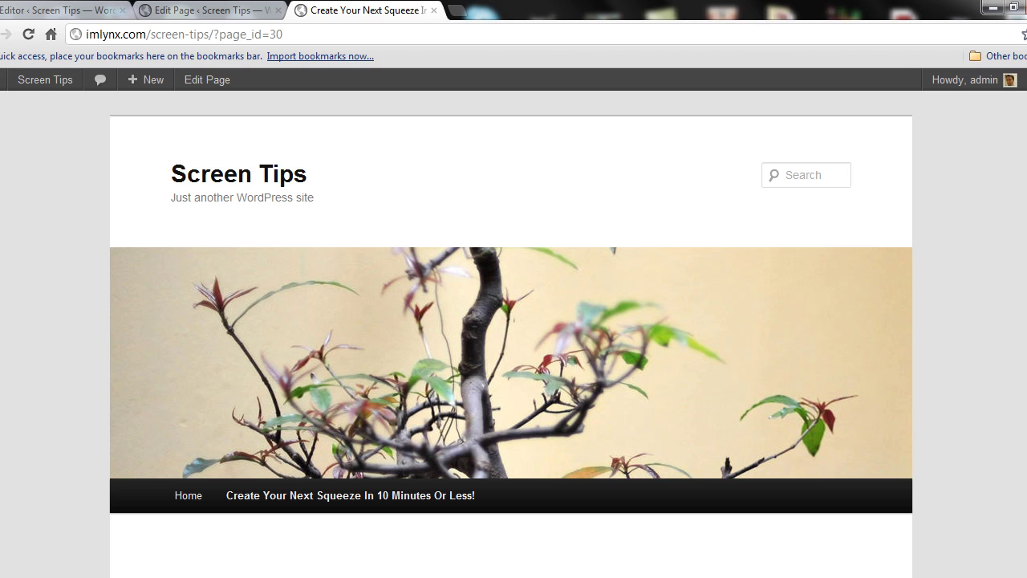
scroll(511, 334, "down", 6)
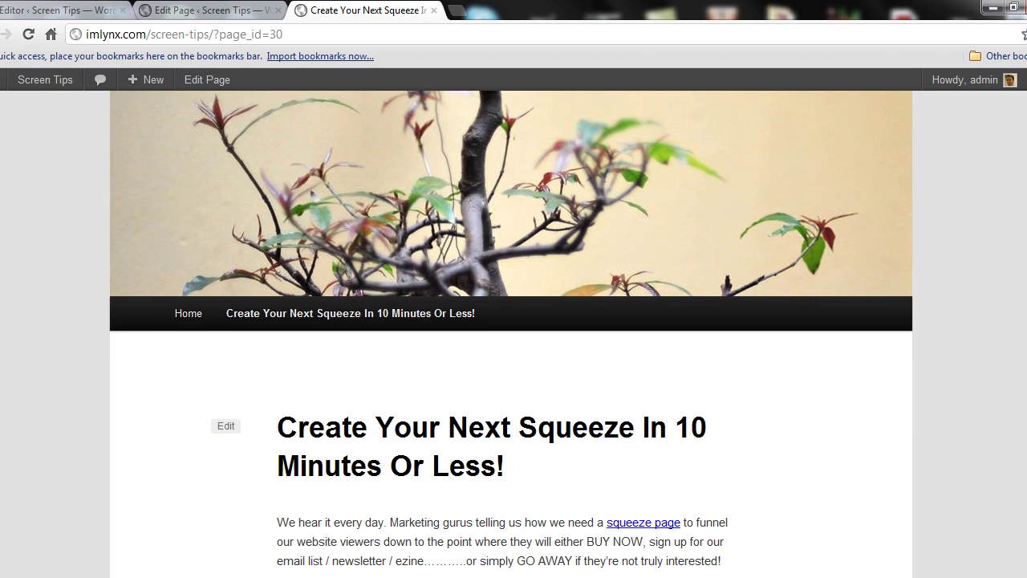
scroll(511, 334, "down", 5)
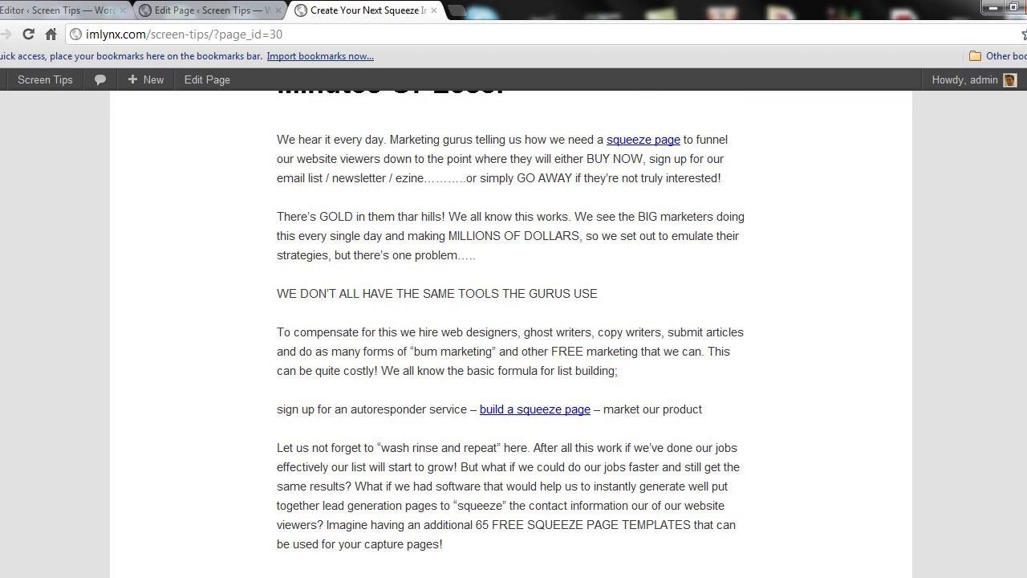
scroll(511, 334, "down", 1)
scroll(511, 334, "up", 12)
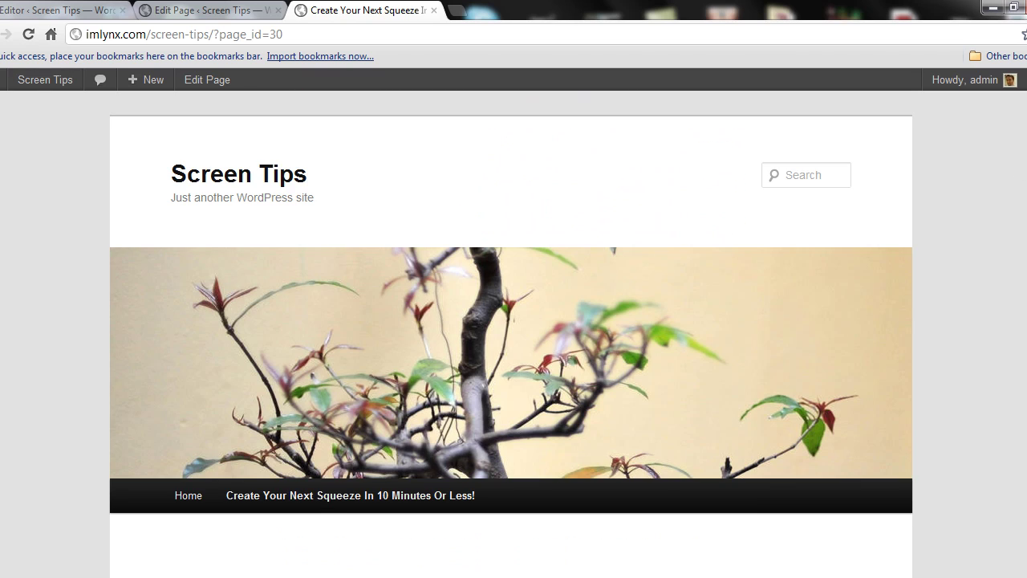
scroll(511, 334, "down", 4)
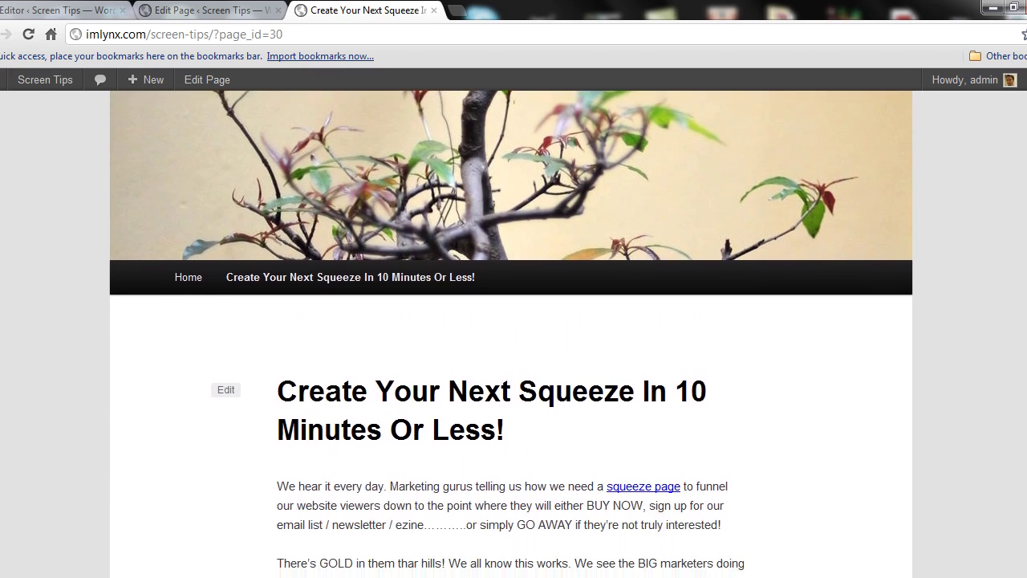
scroll(511, 334, "down", 1)
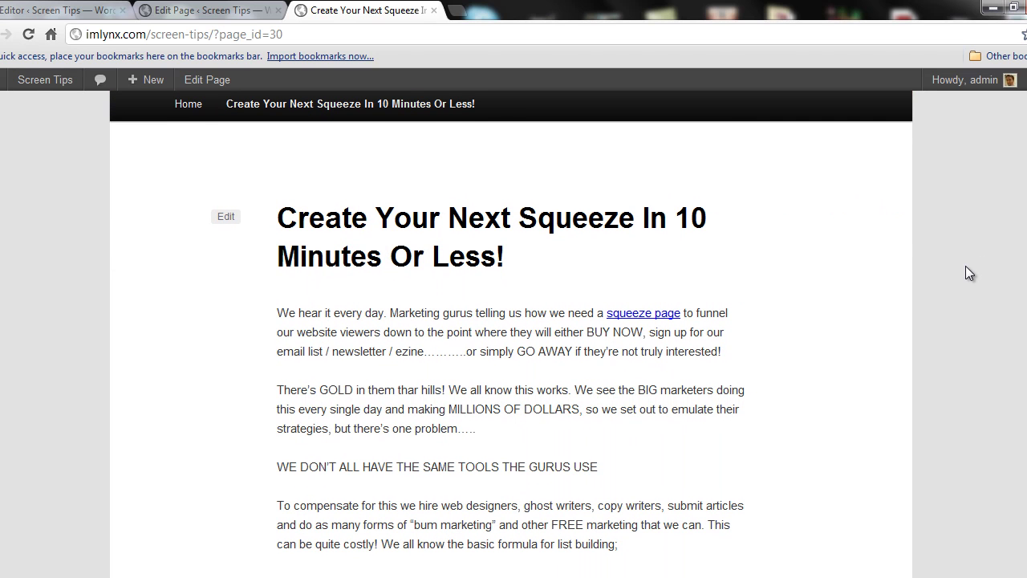